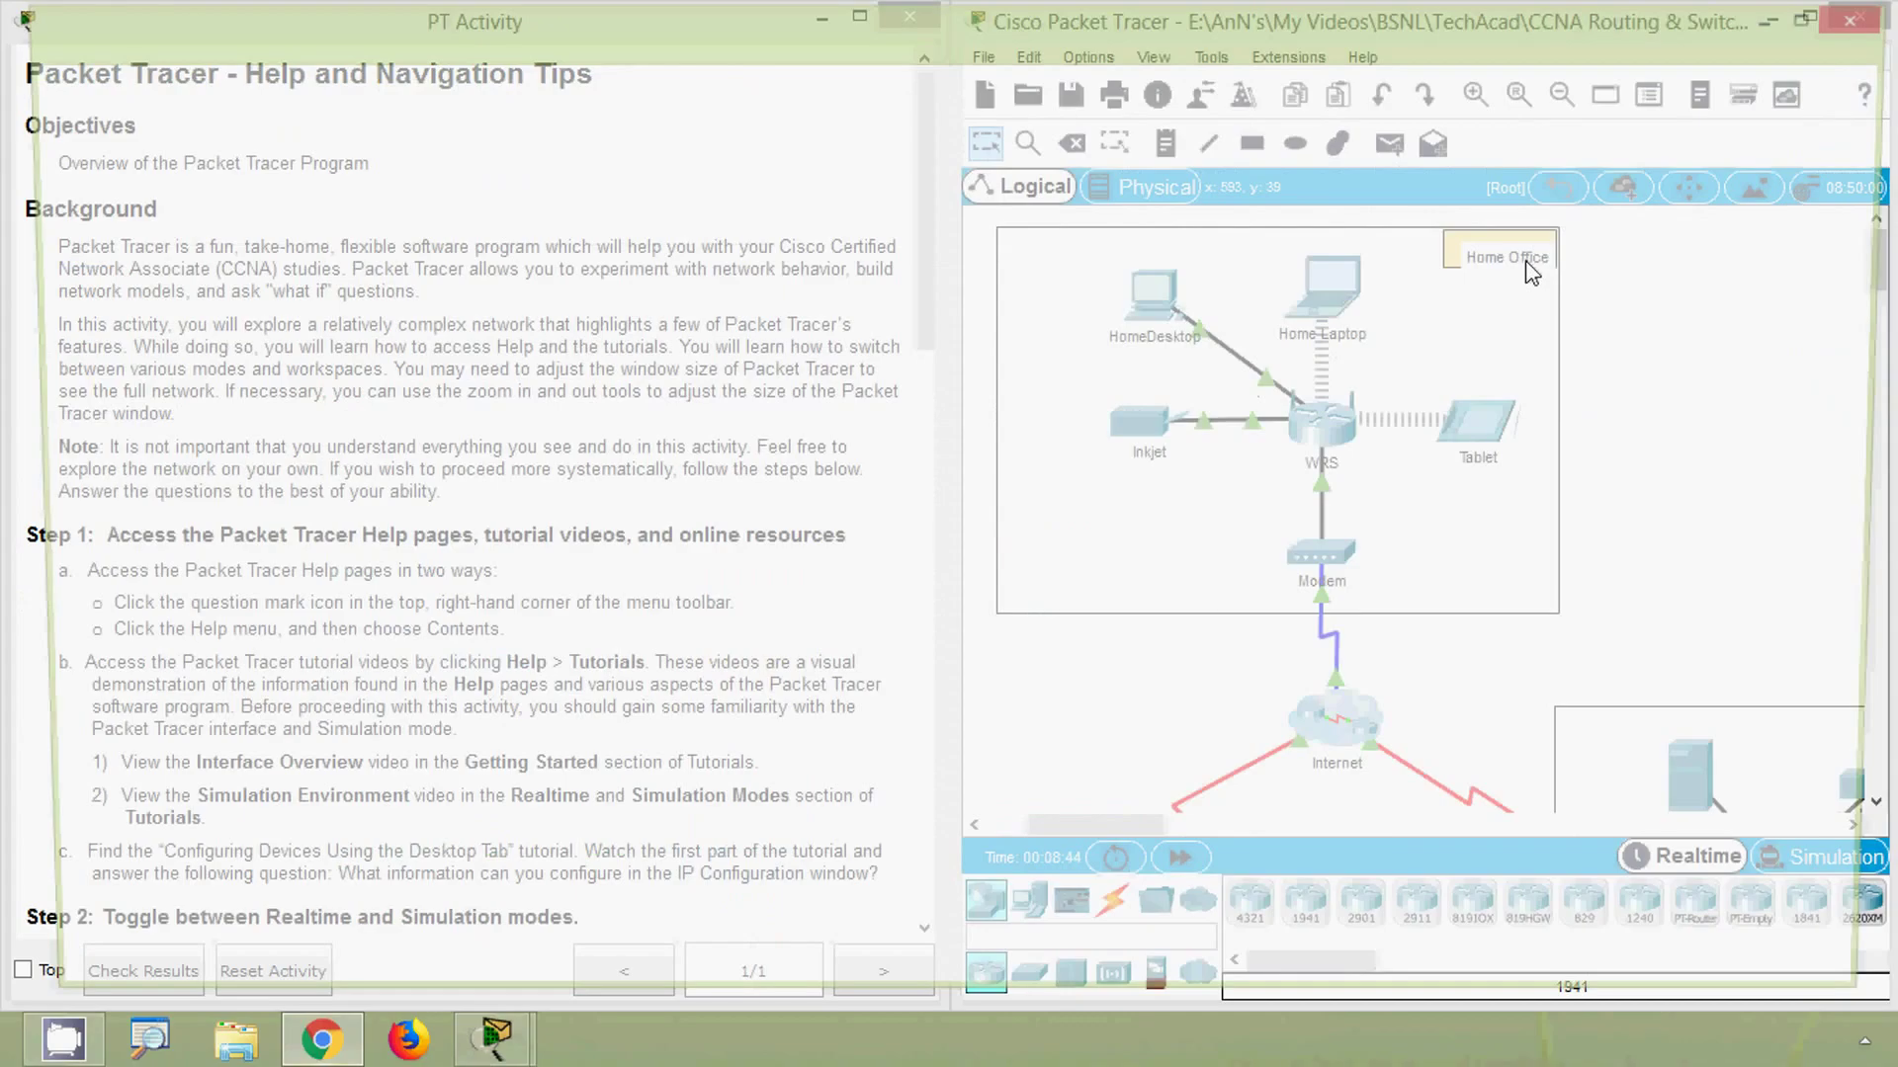
# Open the Packet Tracer help pages, close them, and open the help contents once more.
pyautogui.press('F1')
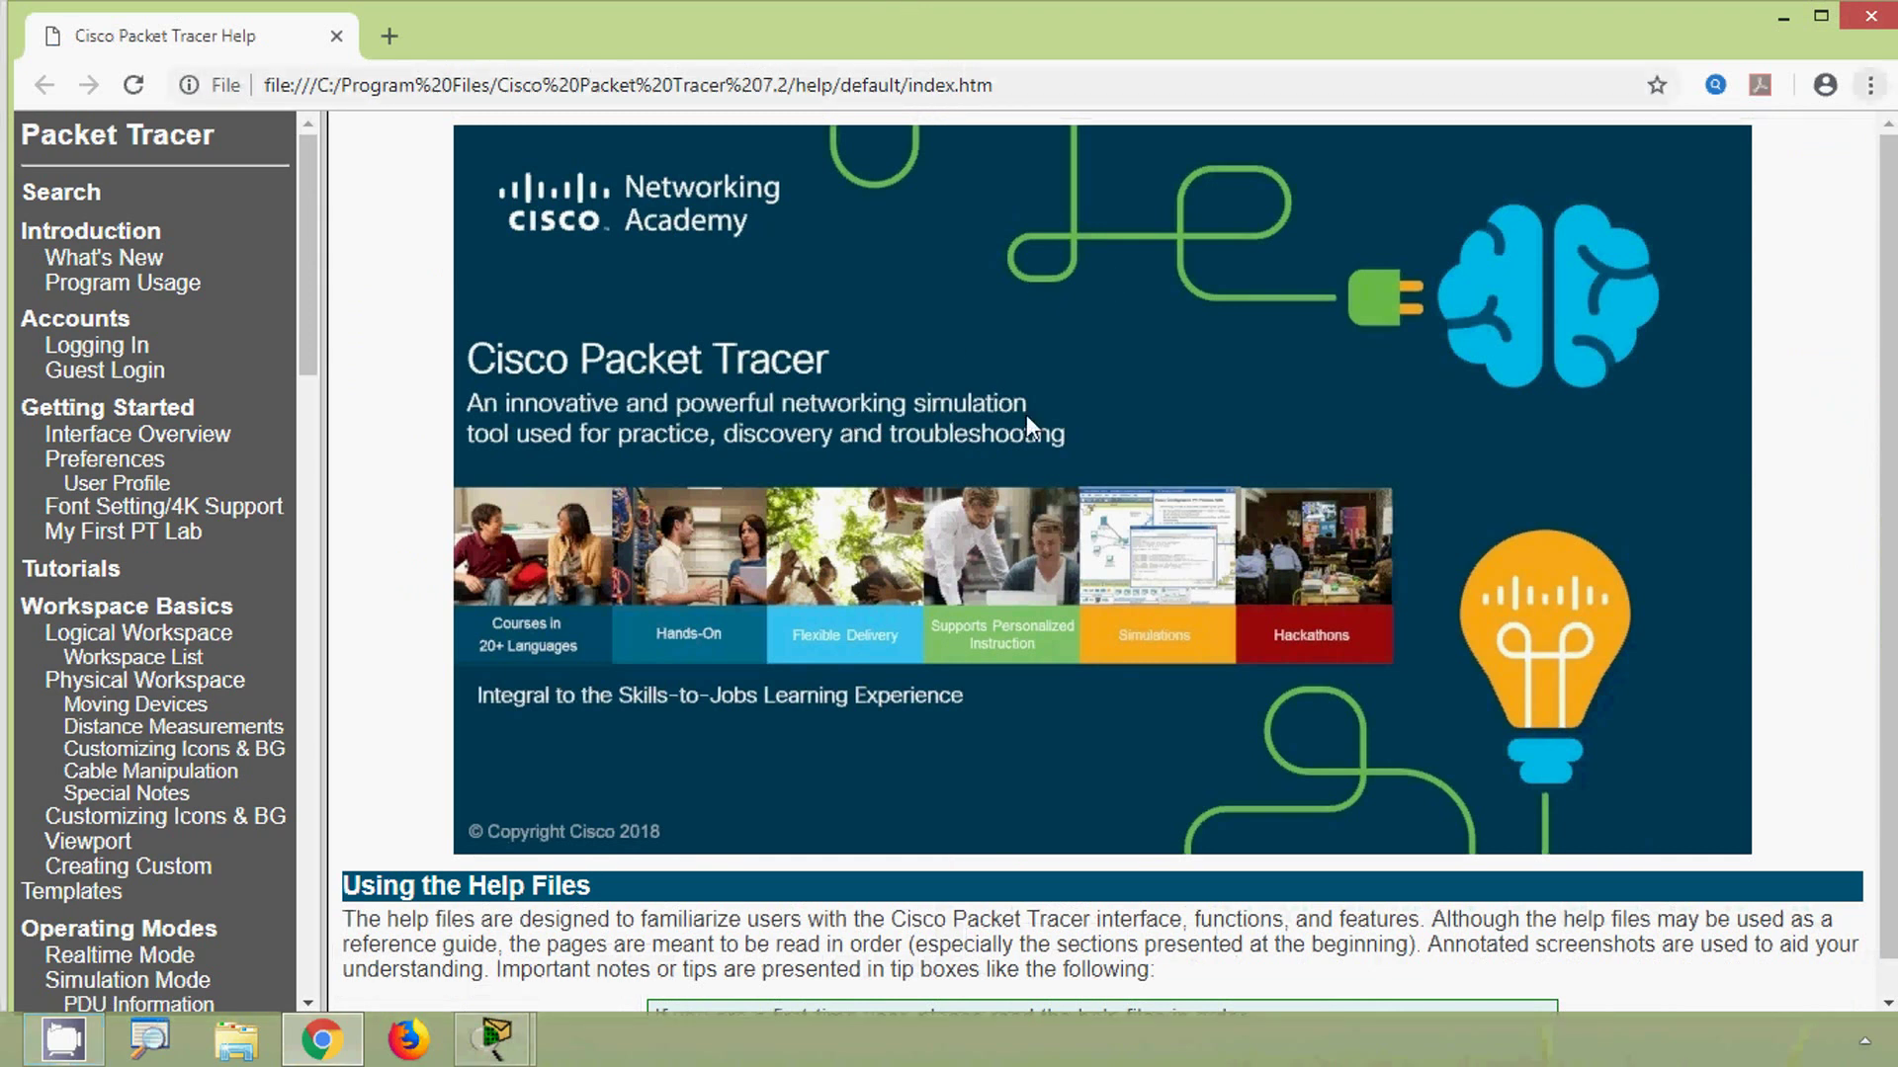
pyautogui.click(1868, 18)
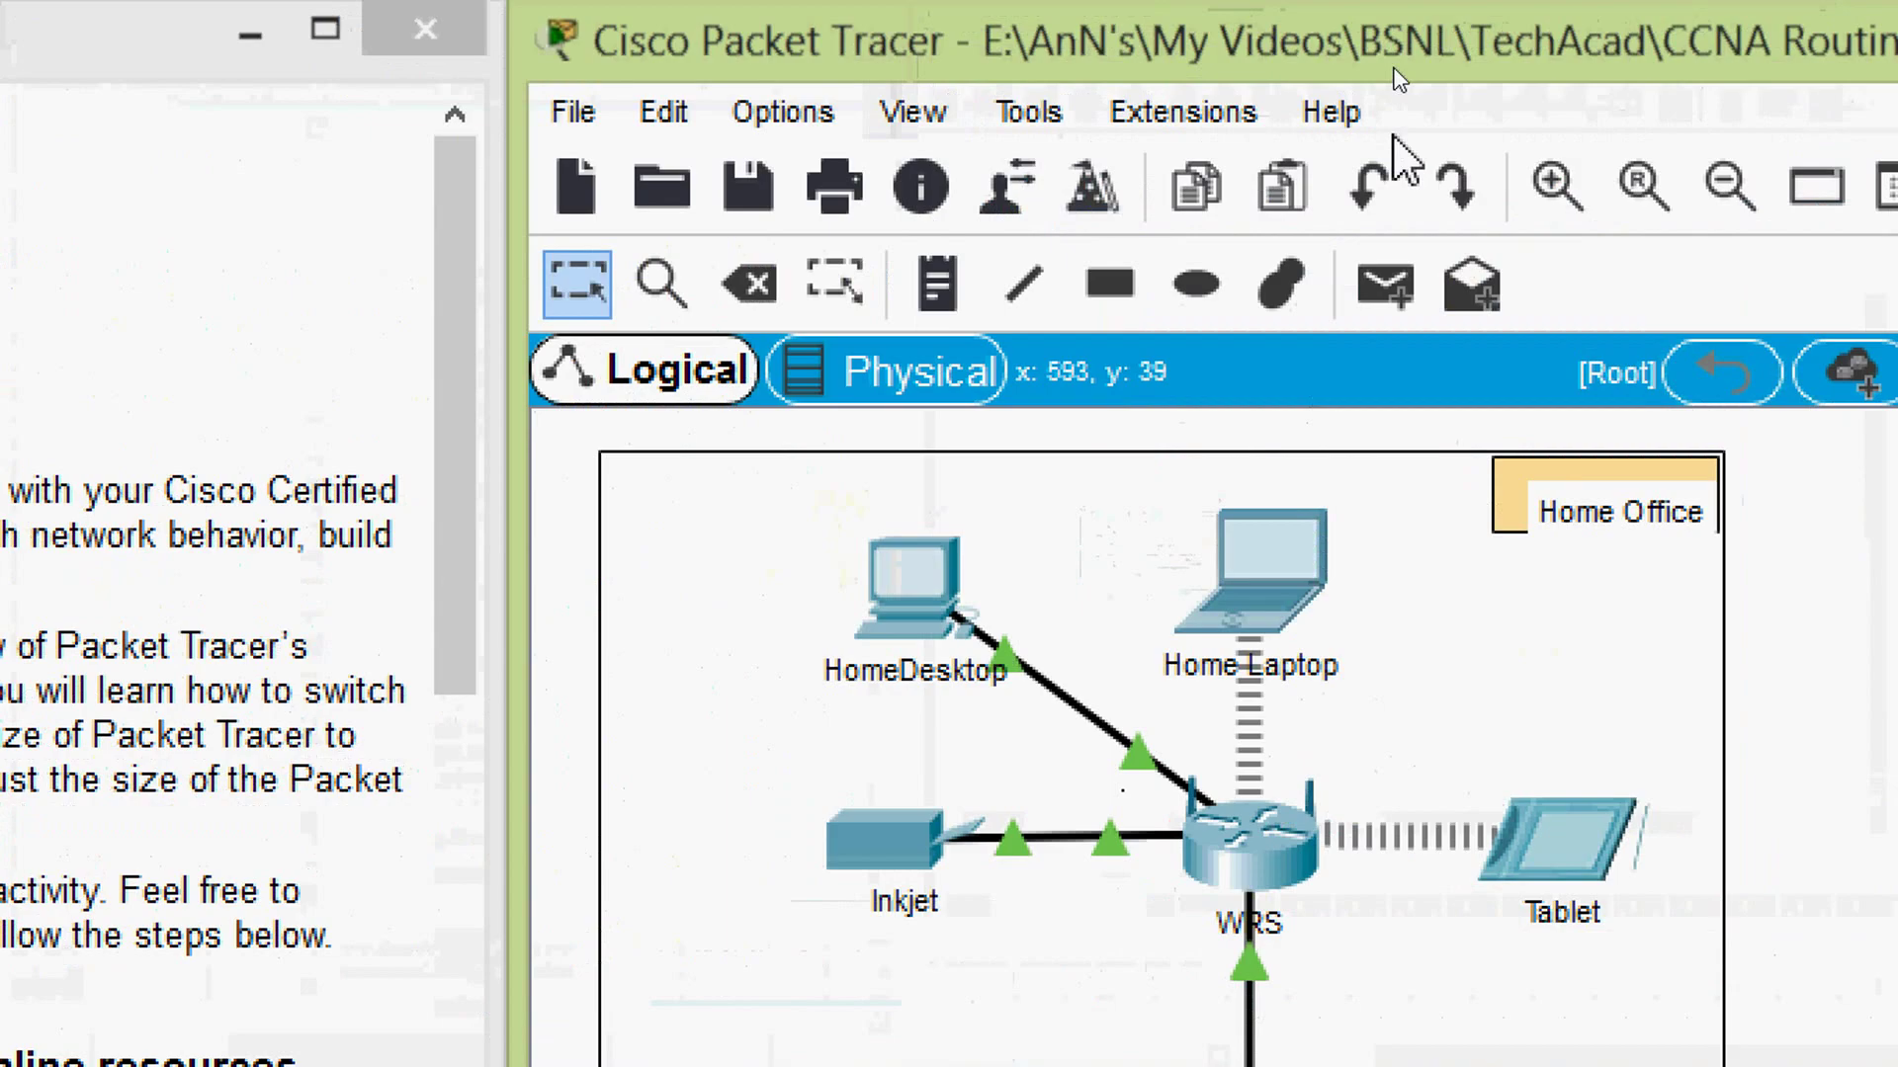
pyautogui.click(1344, 122)
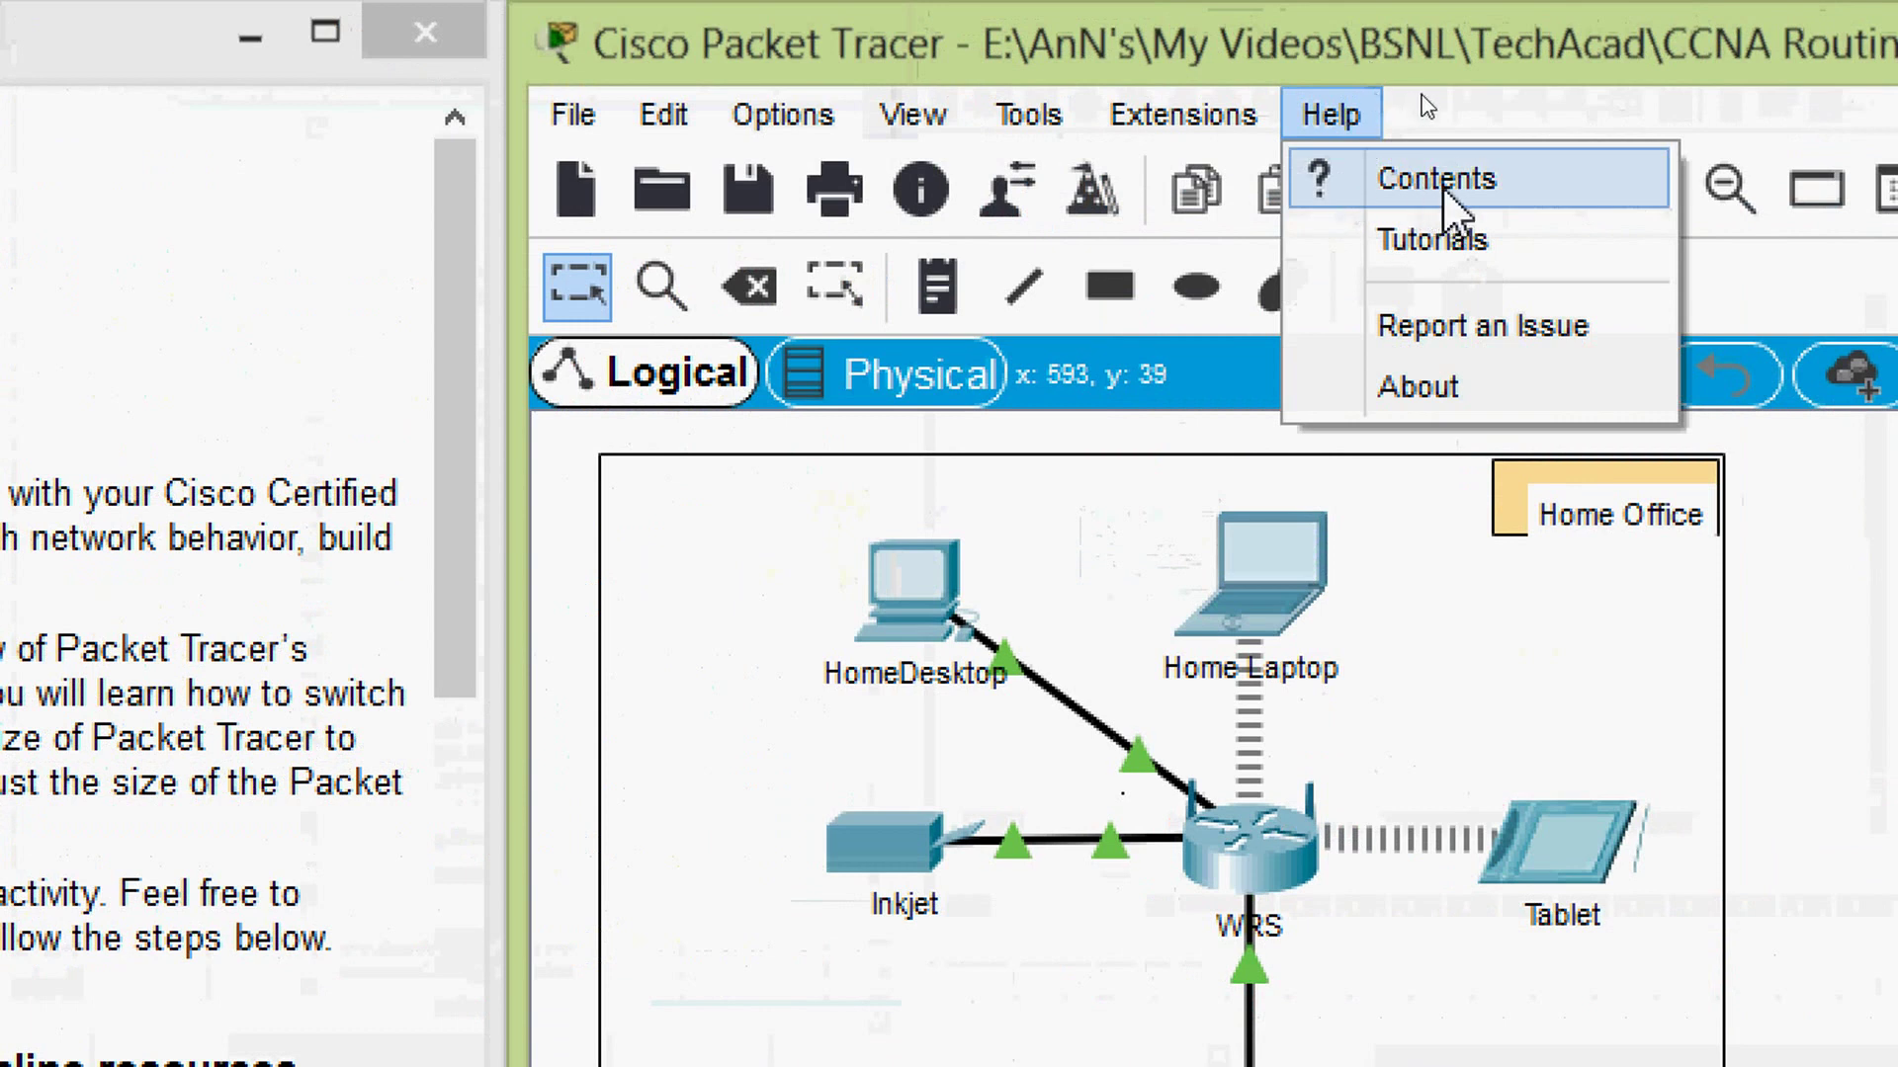
pyautogui.click(1455, 196)
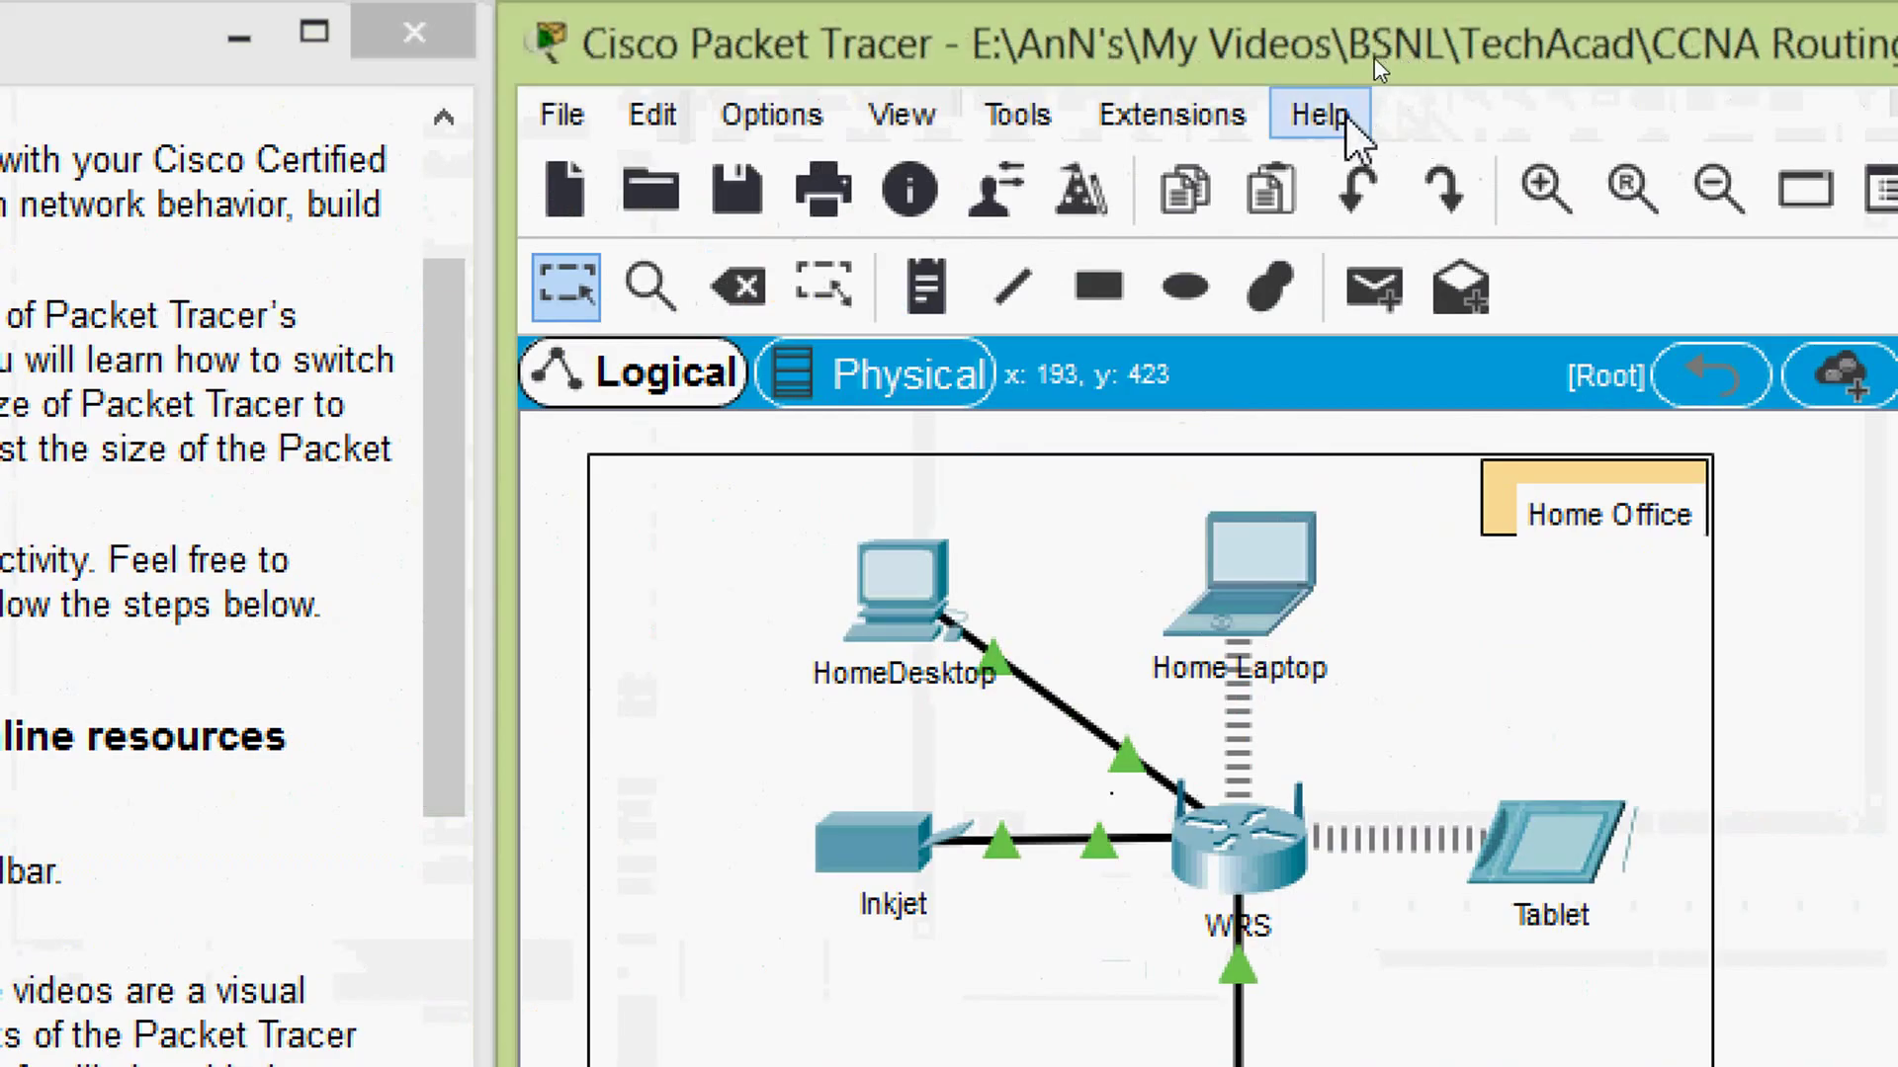
# Open the official Packet Tracer tutorials and briefly play the 1-1 Interface Overview video, then close it.
pyautogui.click(1366, 57)
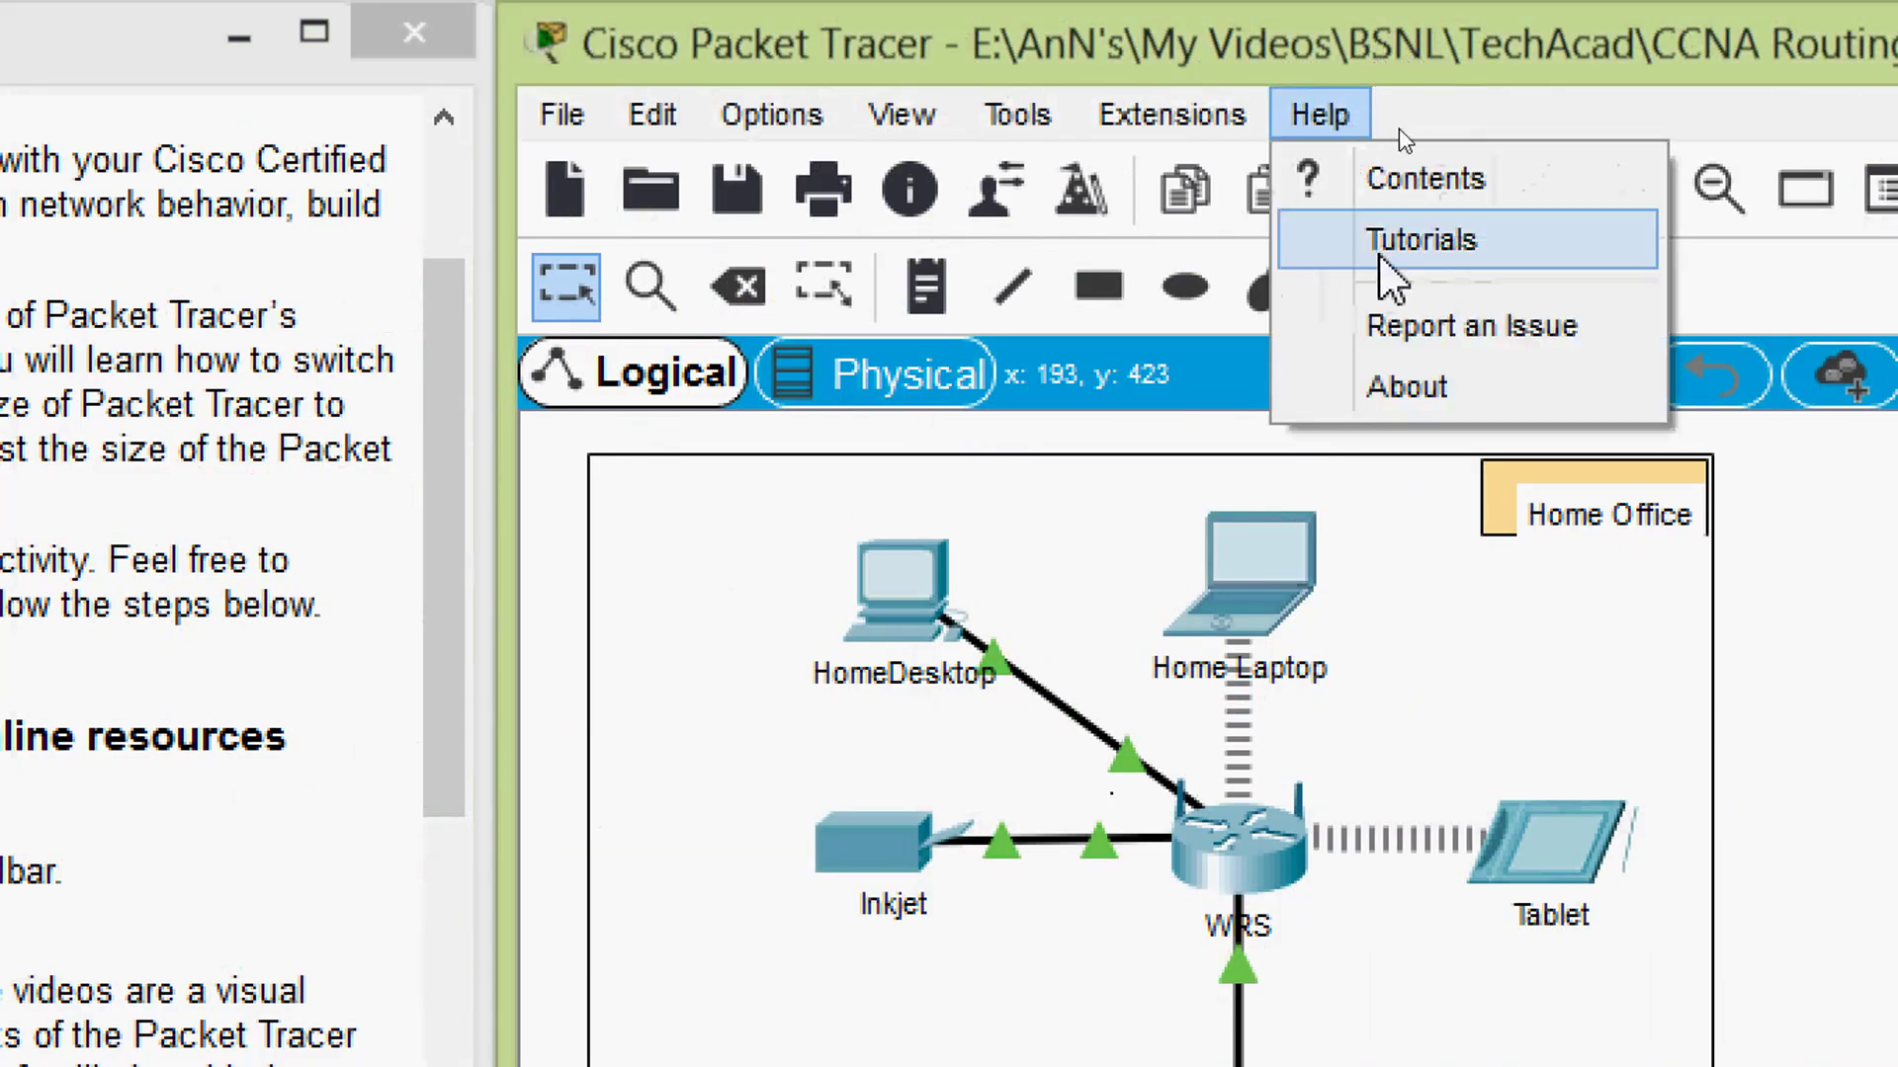
pyautogui.click(1404, 259)
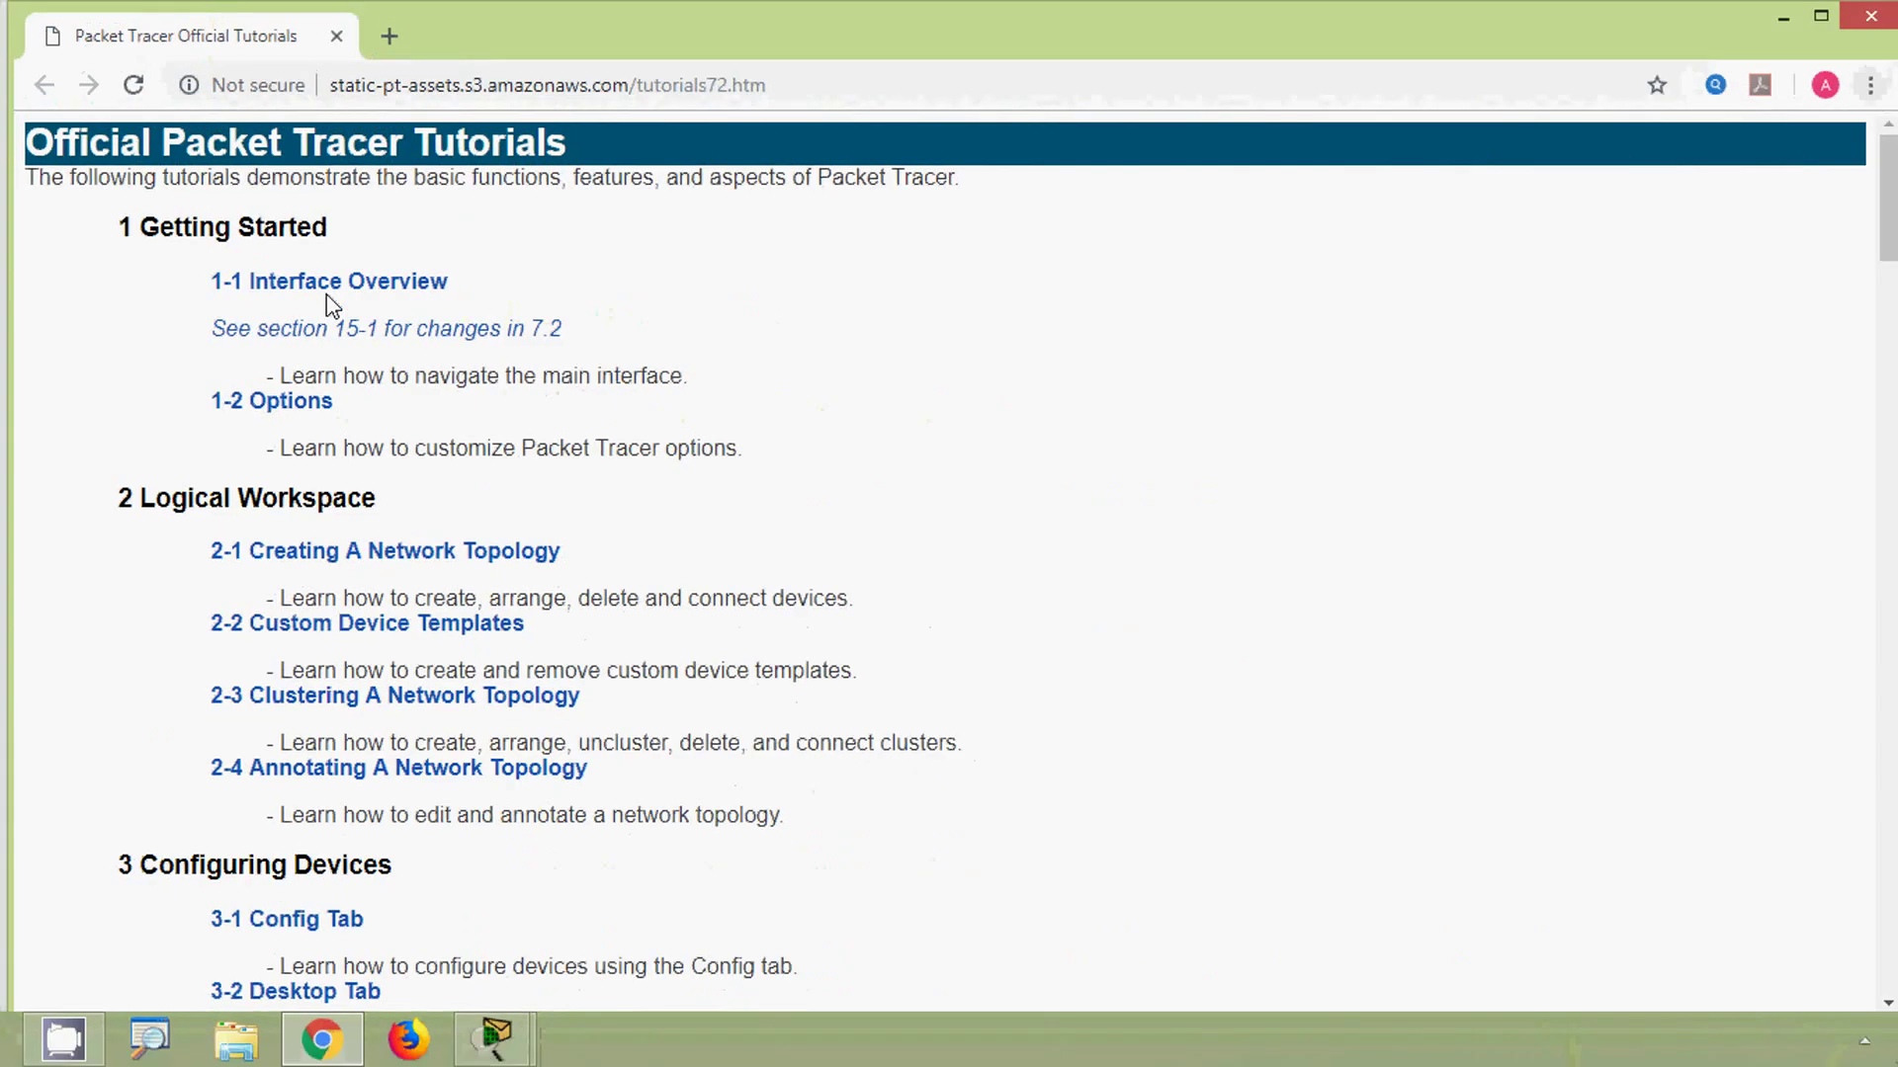
pyautogui.click(334, 283)
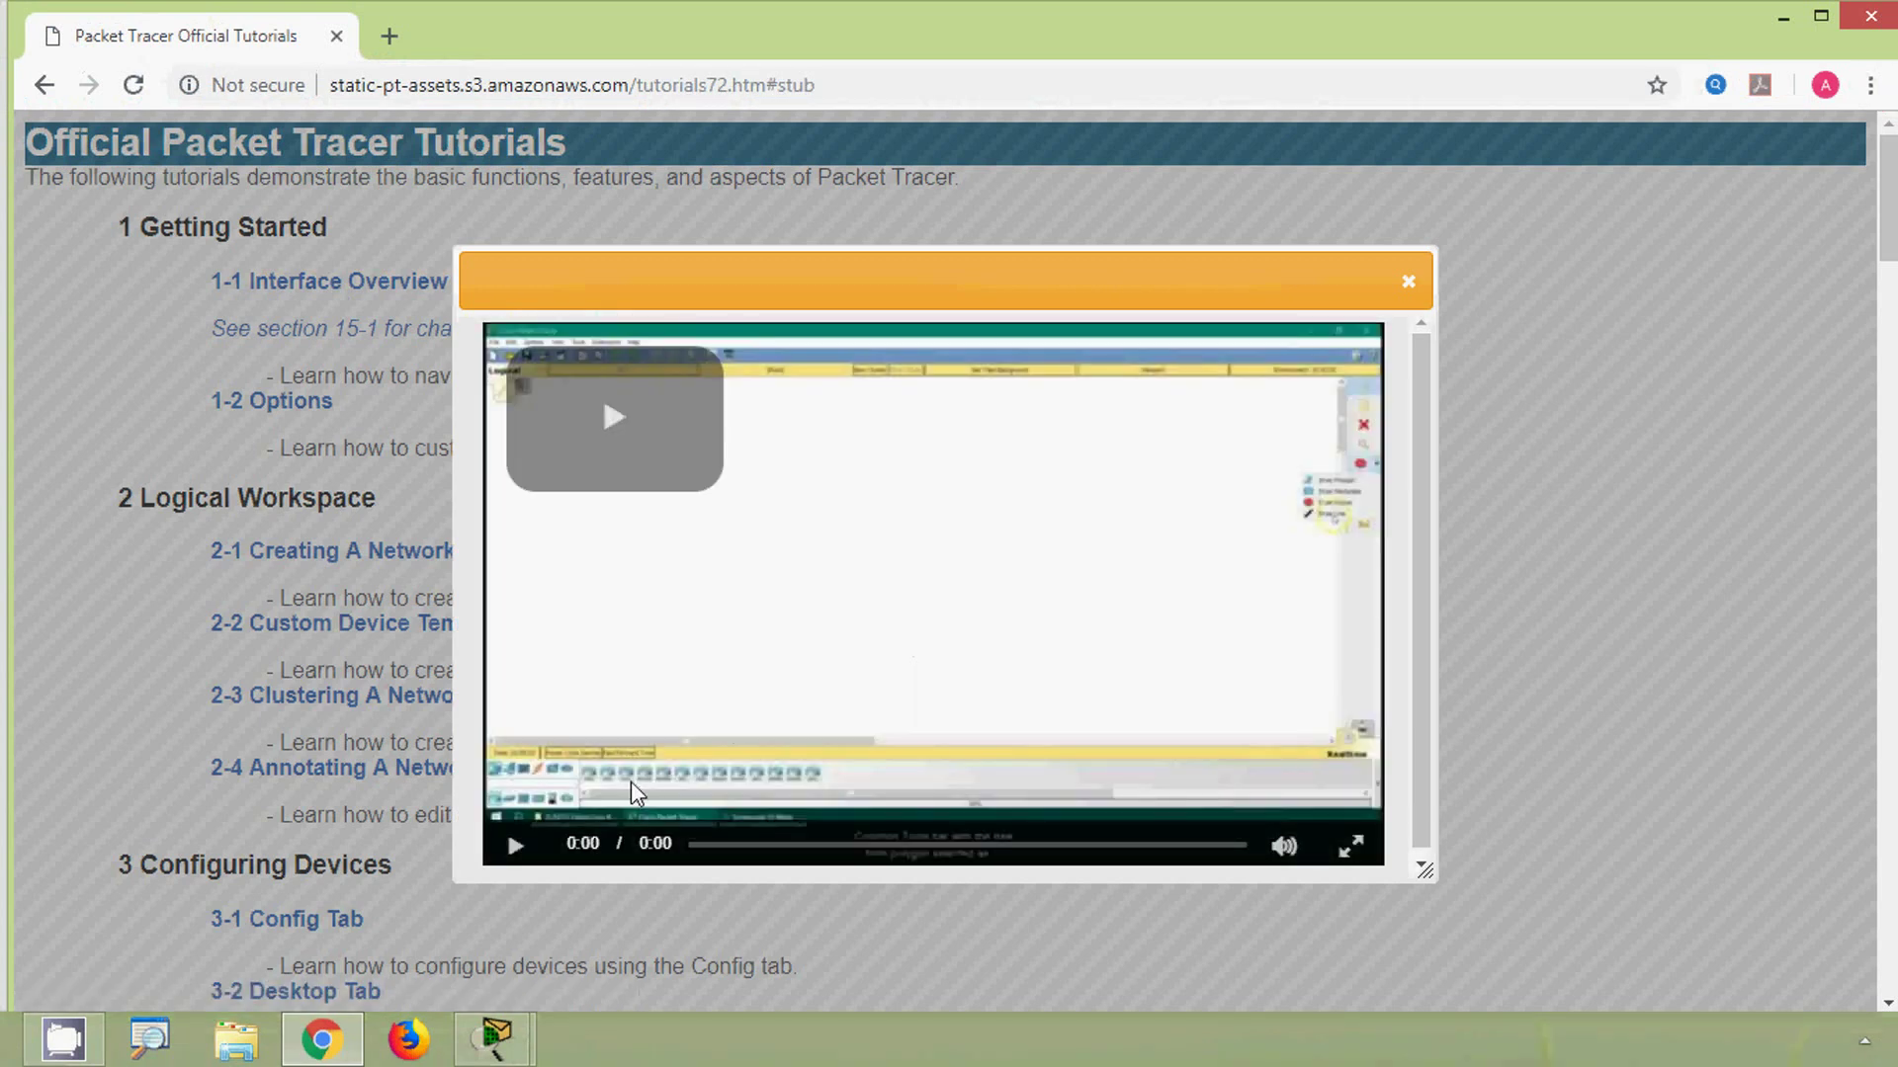
pyautogui.click(515, 846)
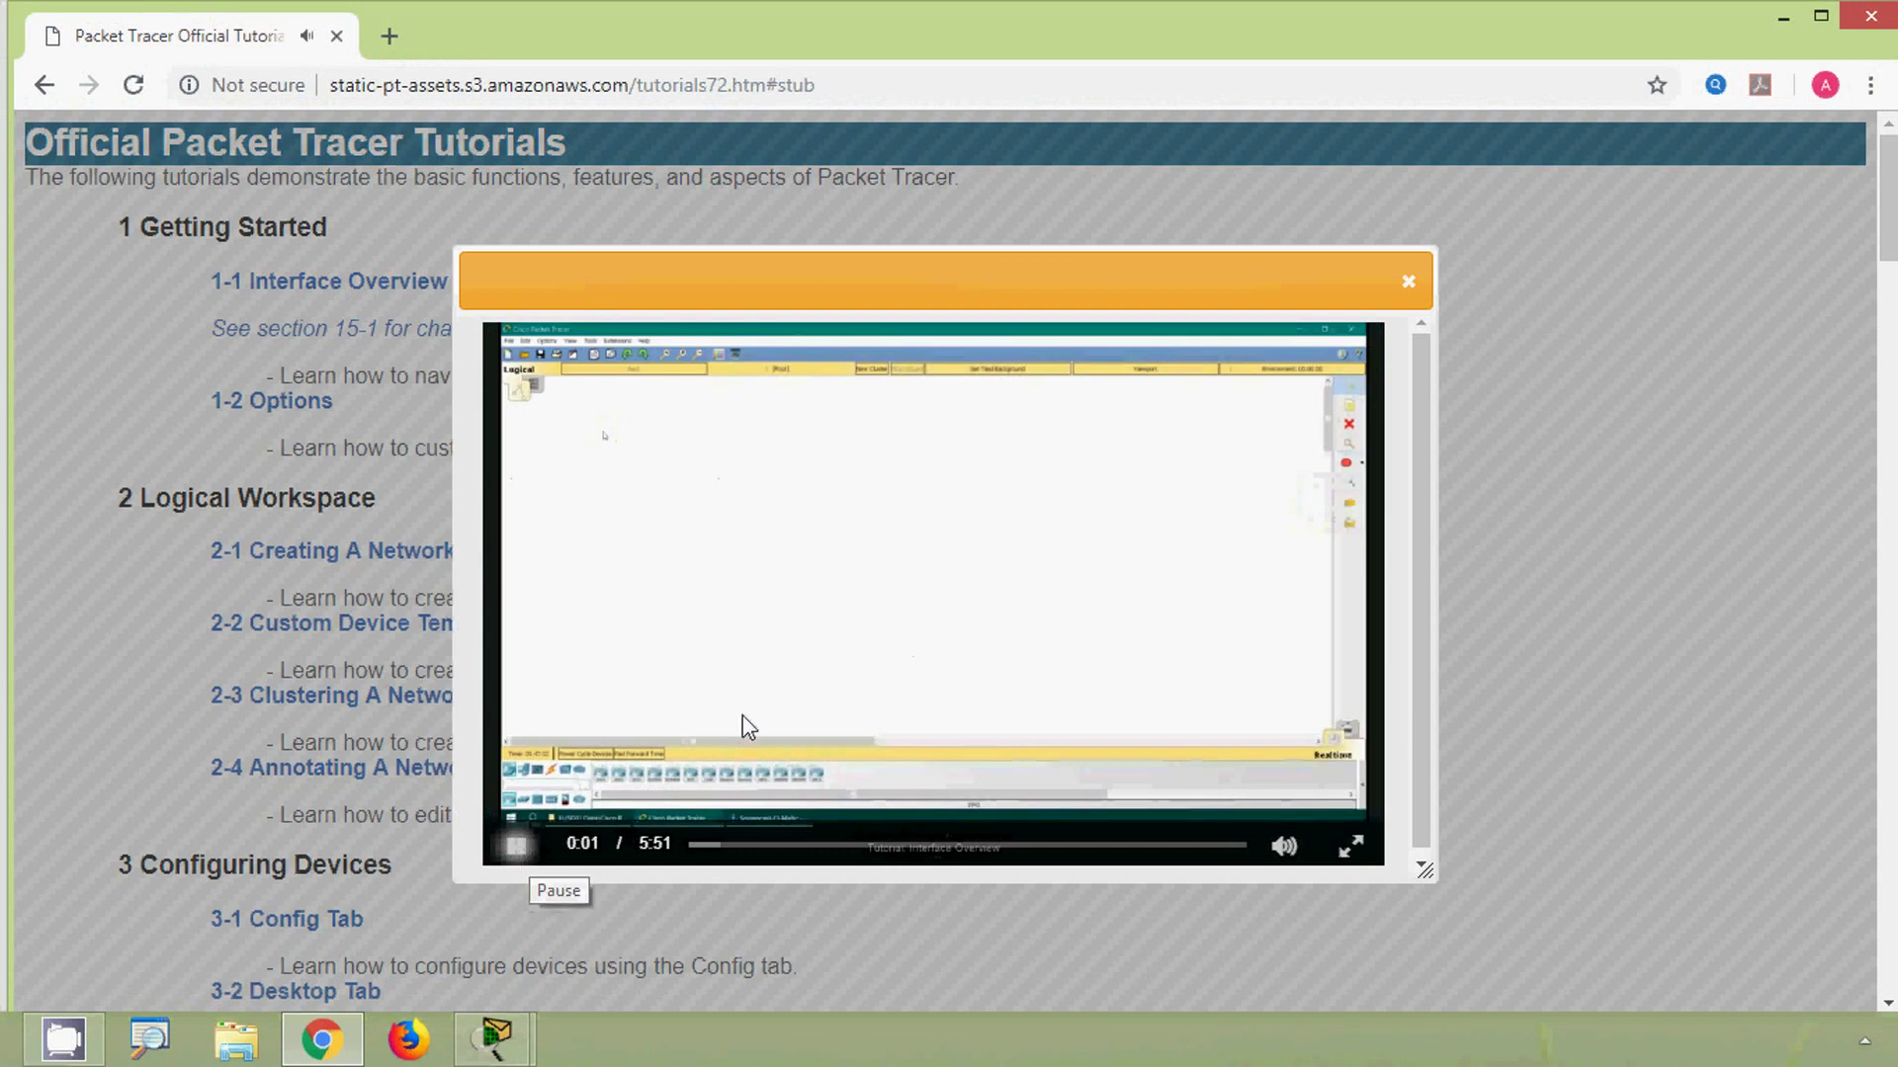
pyautogui.press('Escape')
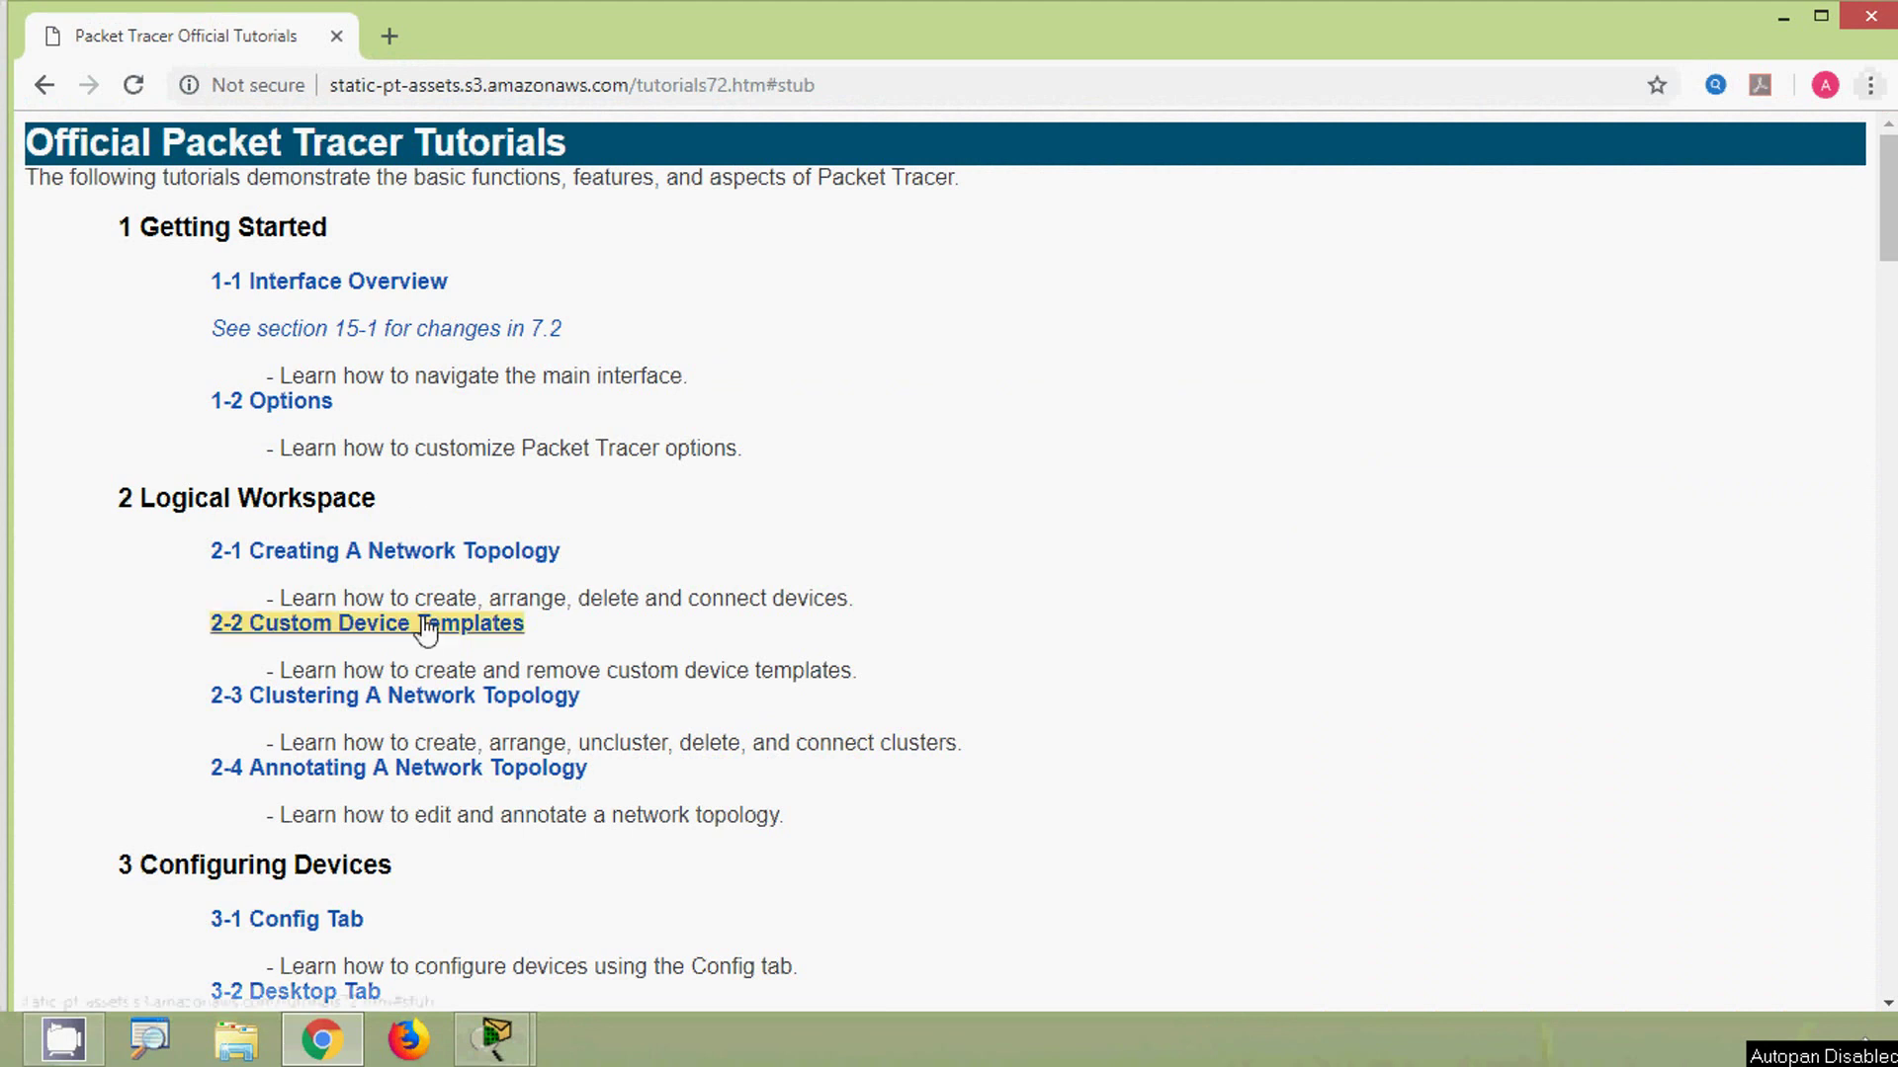
# Briefly play the 4-1 Simulation Environment tutorial video from the Realtime and Simulation Modes section and close it.
pyautogui.scroll(-3, 500, 726)
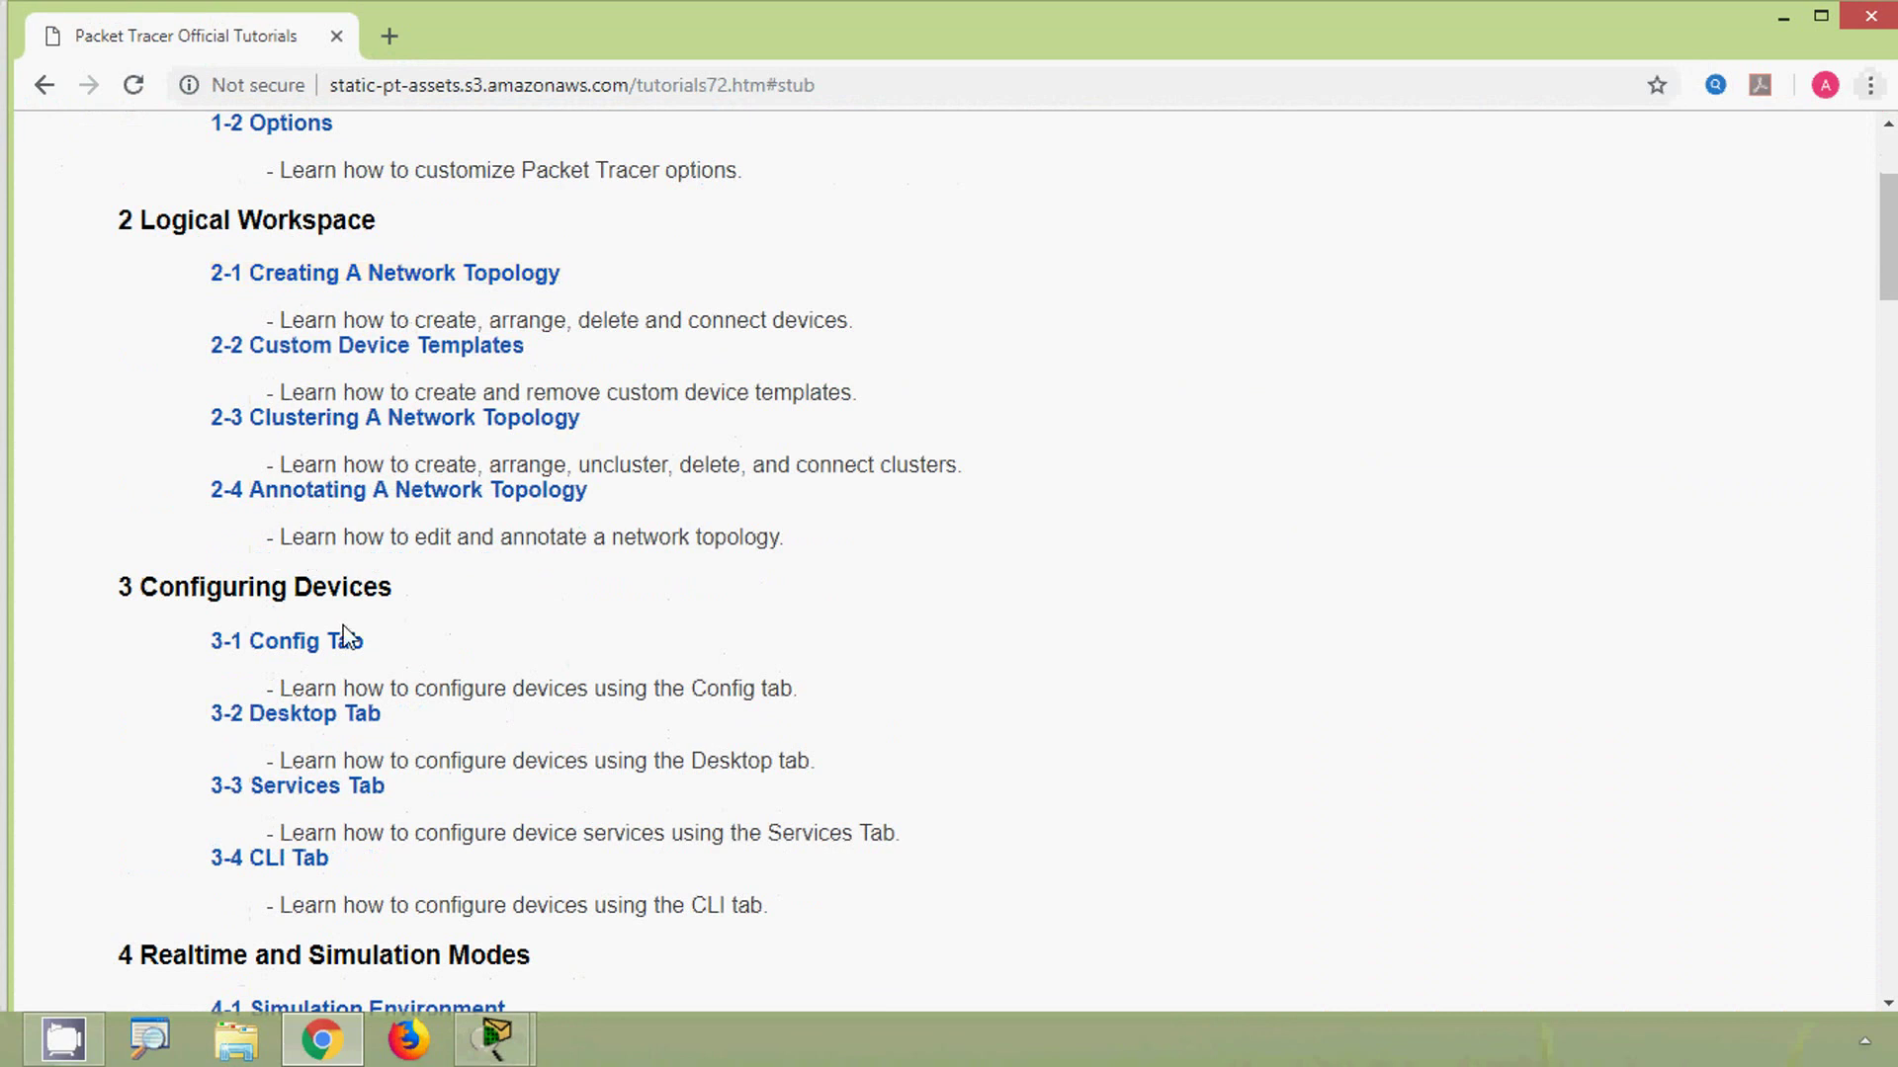
pyautogui.scroll(-2, 348, 633)
pyautogui.scroll(-3, 350, 632)
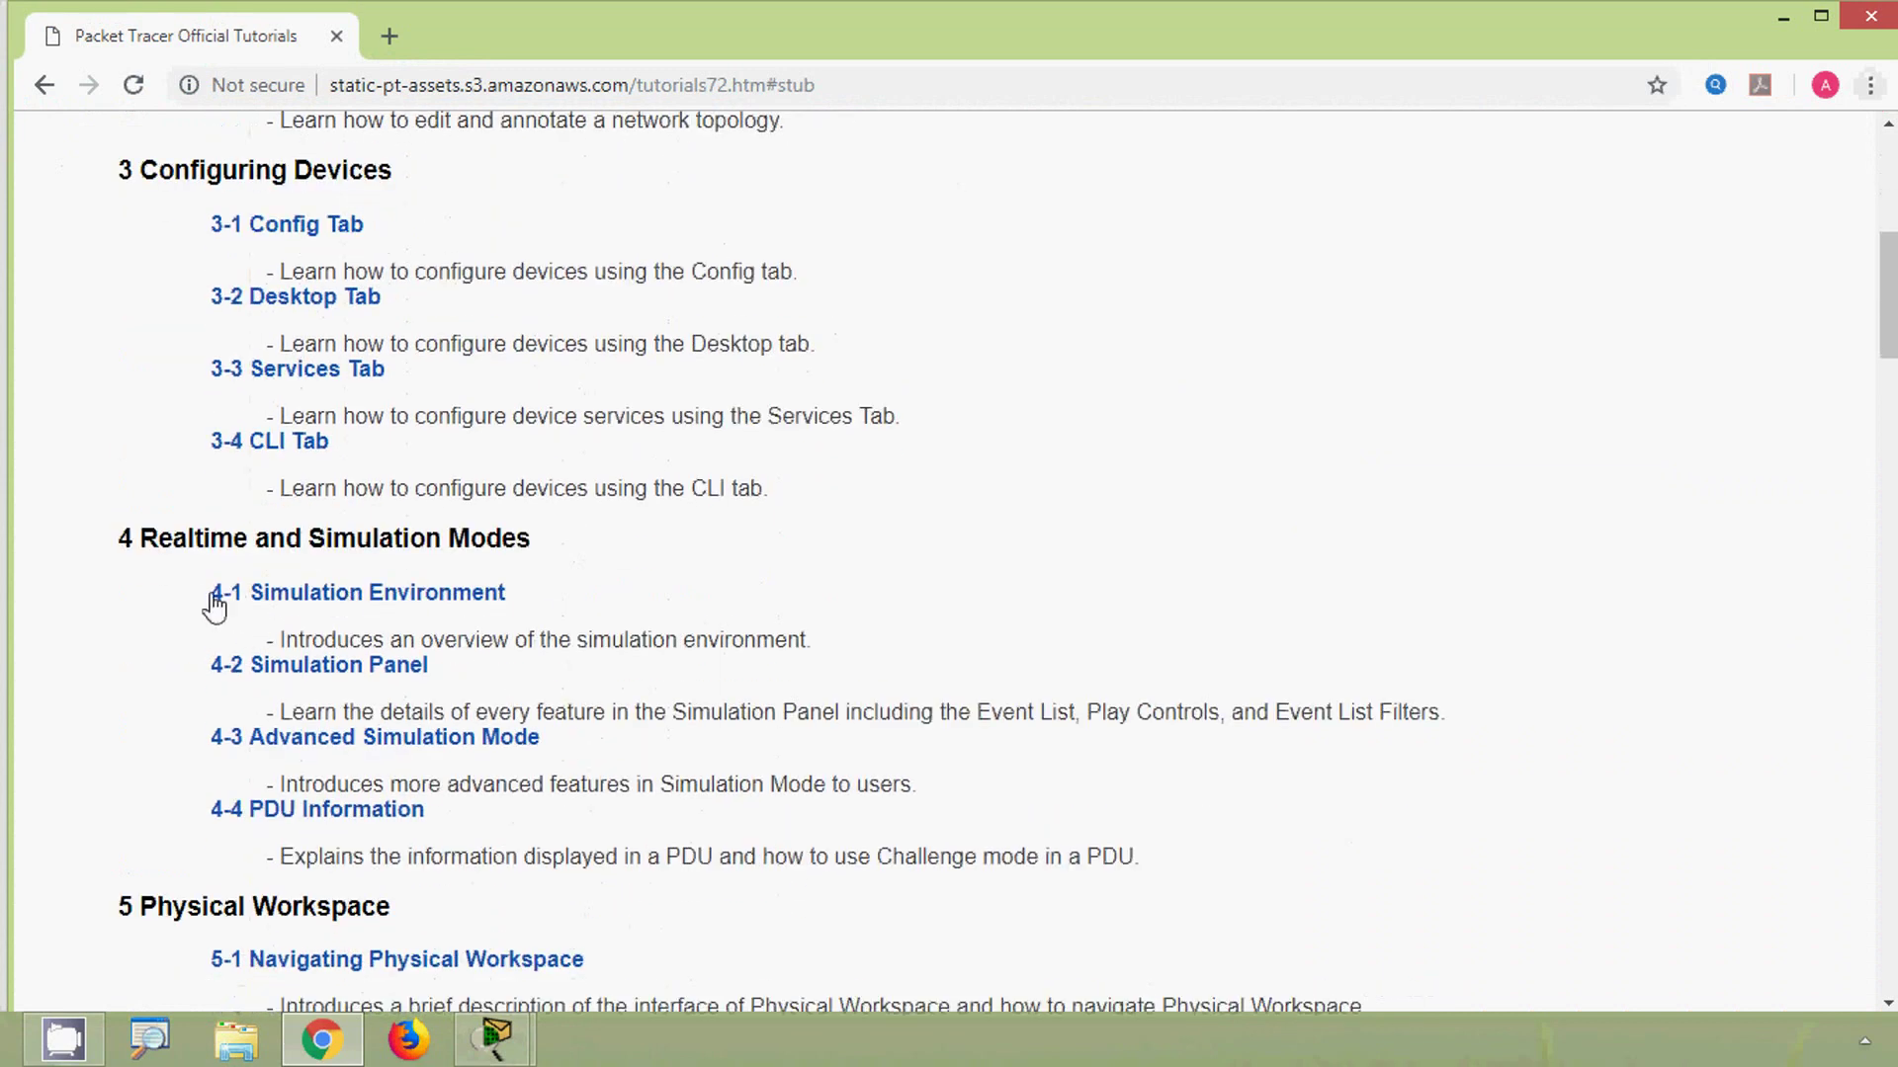
pyautogui.click(428, 605)
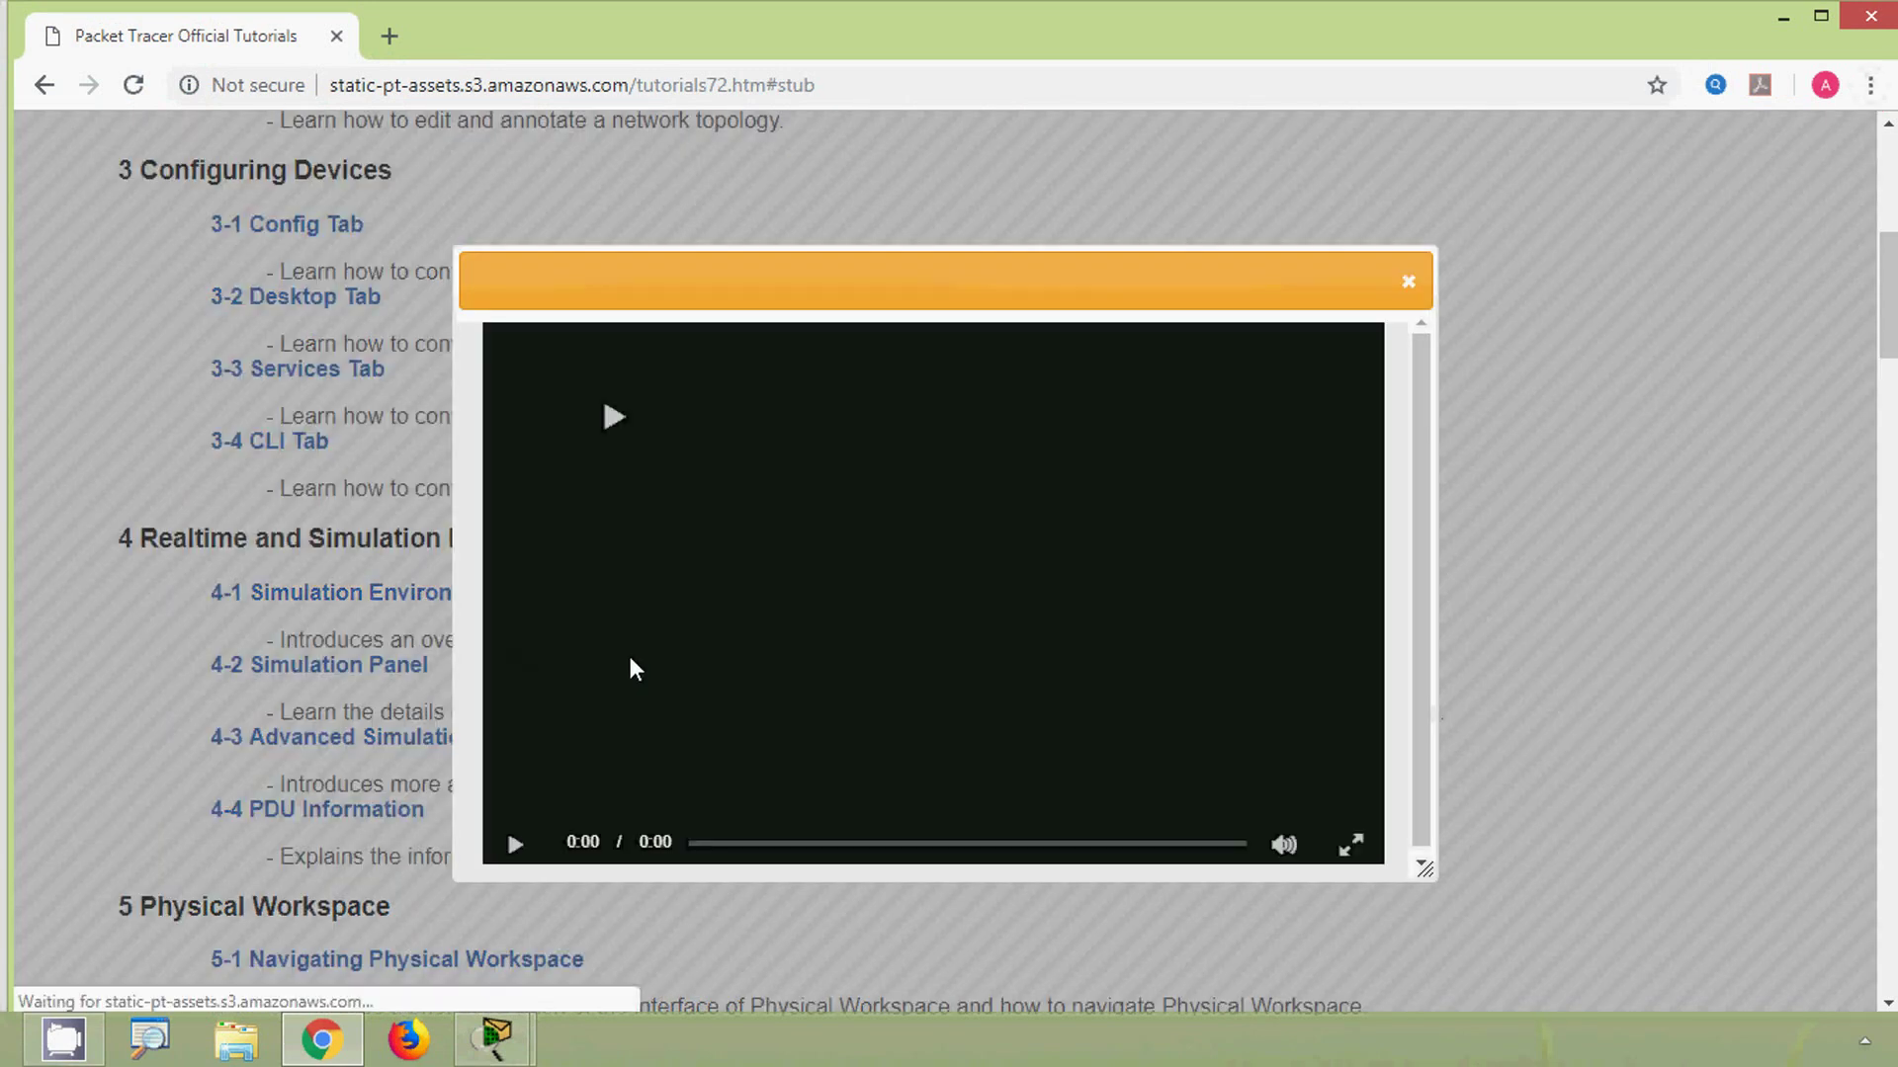
pyautogui.click(516, 850)
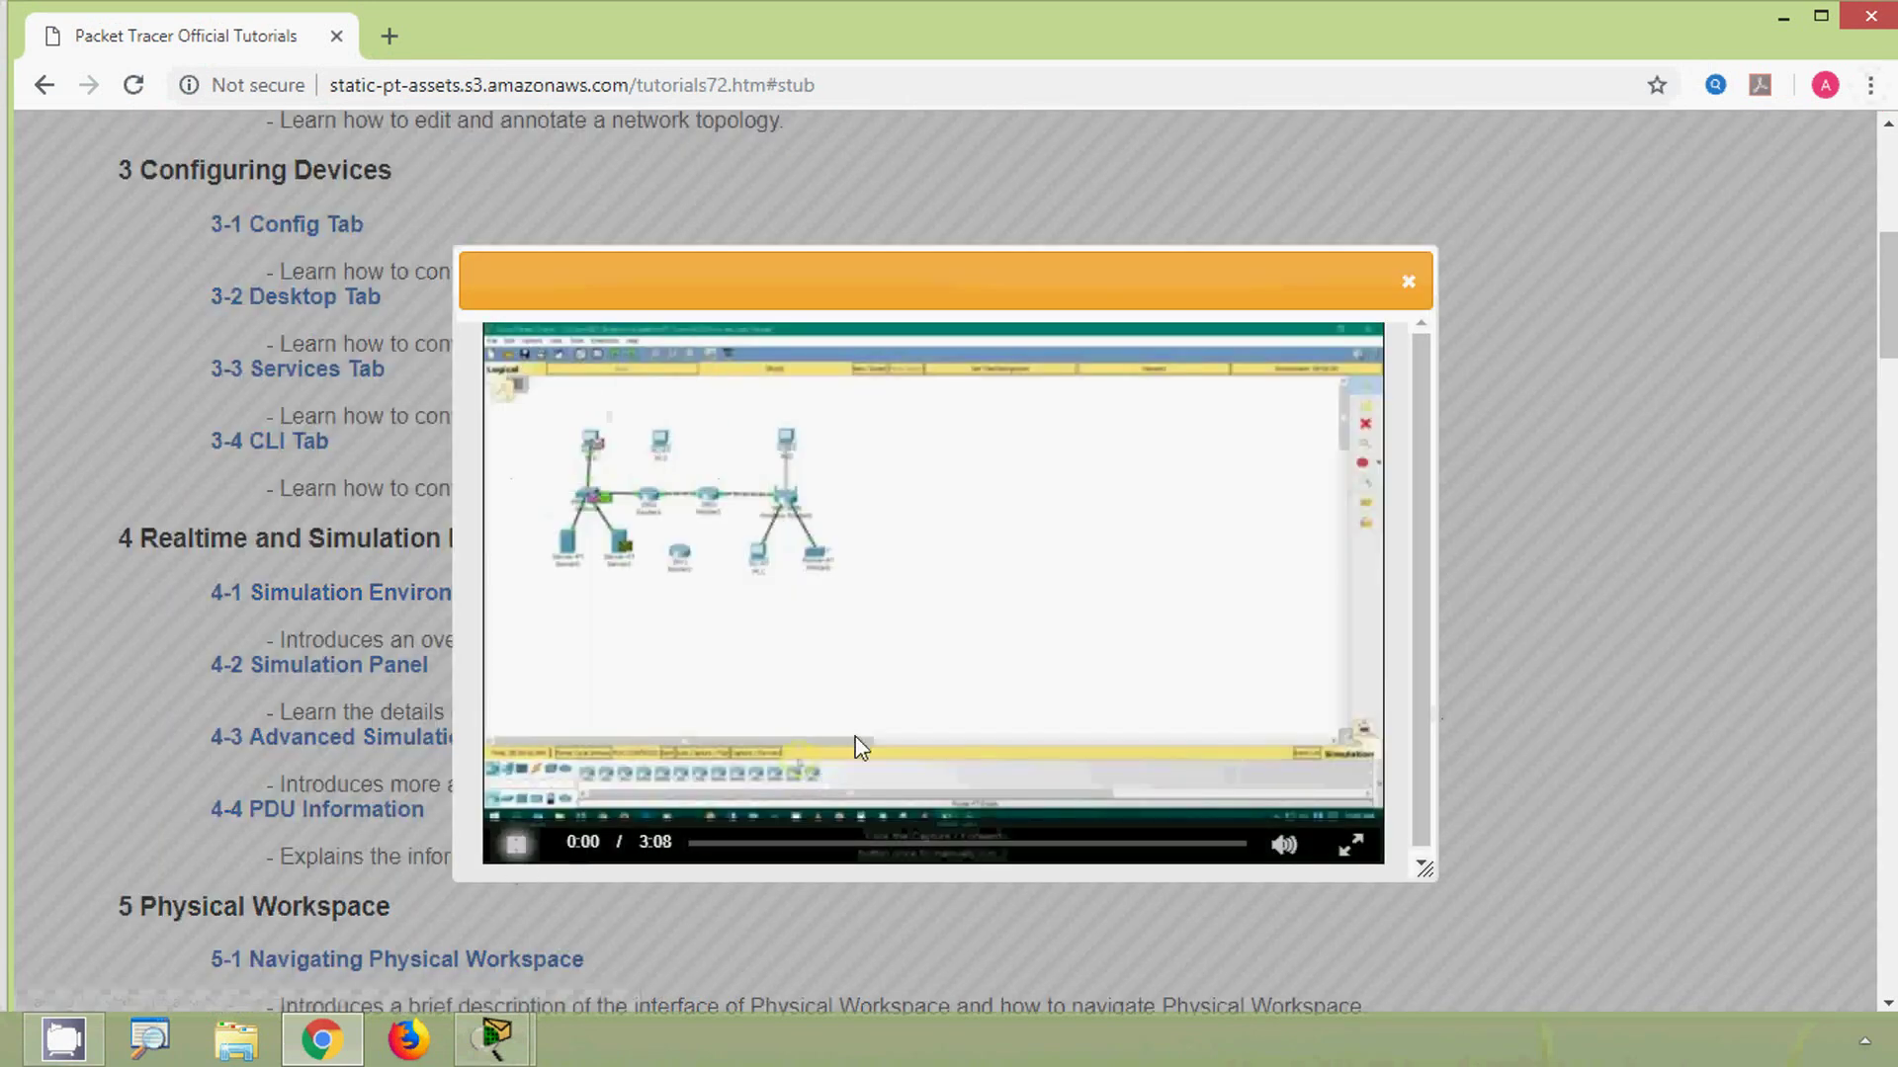
pyautogui.click(1411, 286)
# Switch the network to Simulation mode and start playing the packet simulation.
pyautogui.scroll(-1, 608, 756)
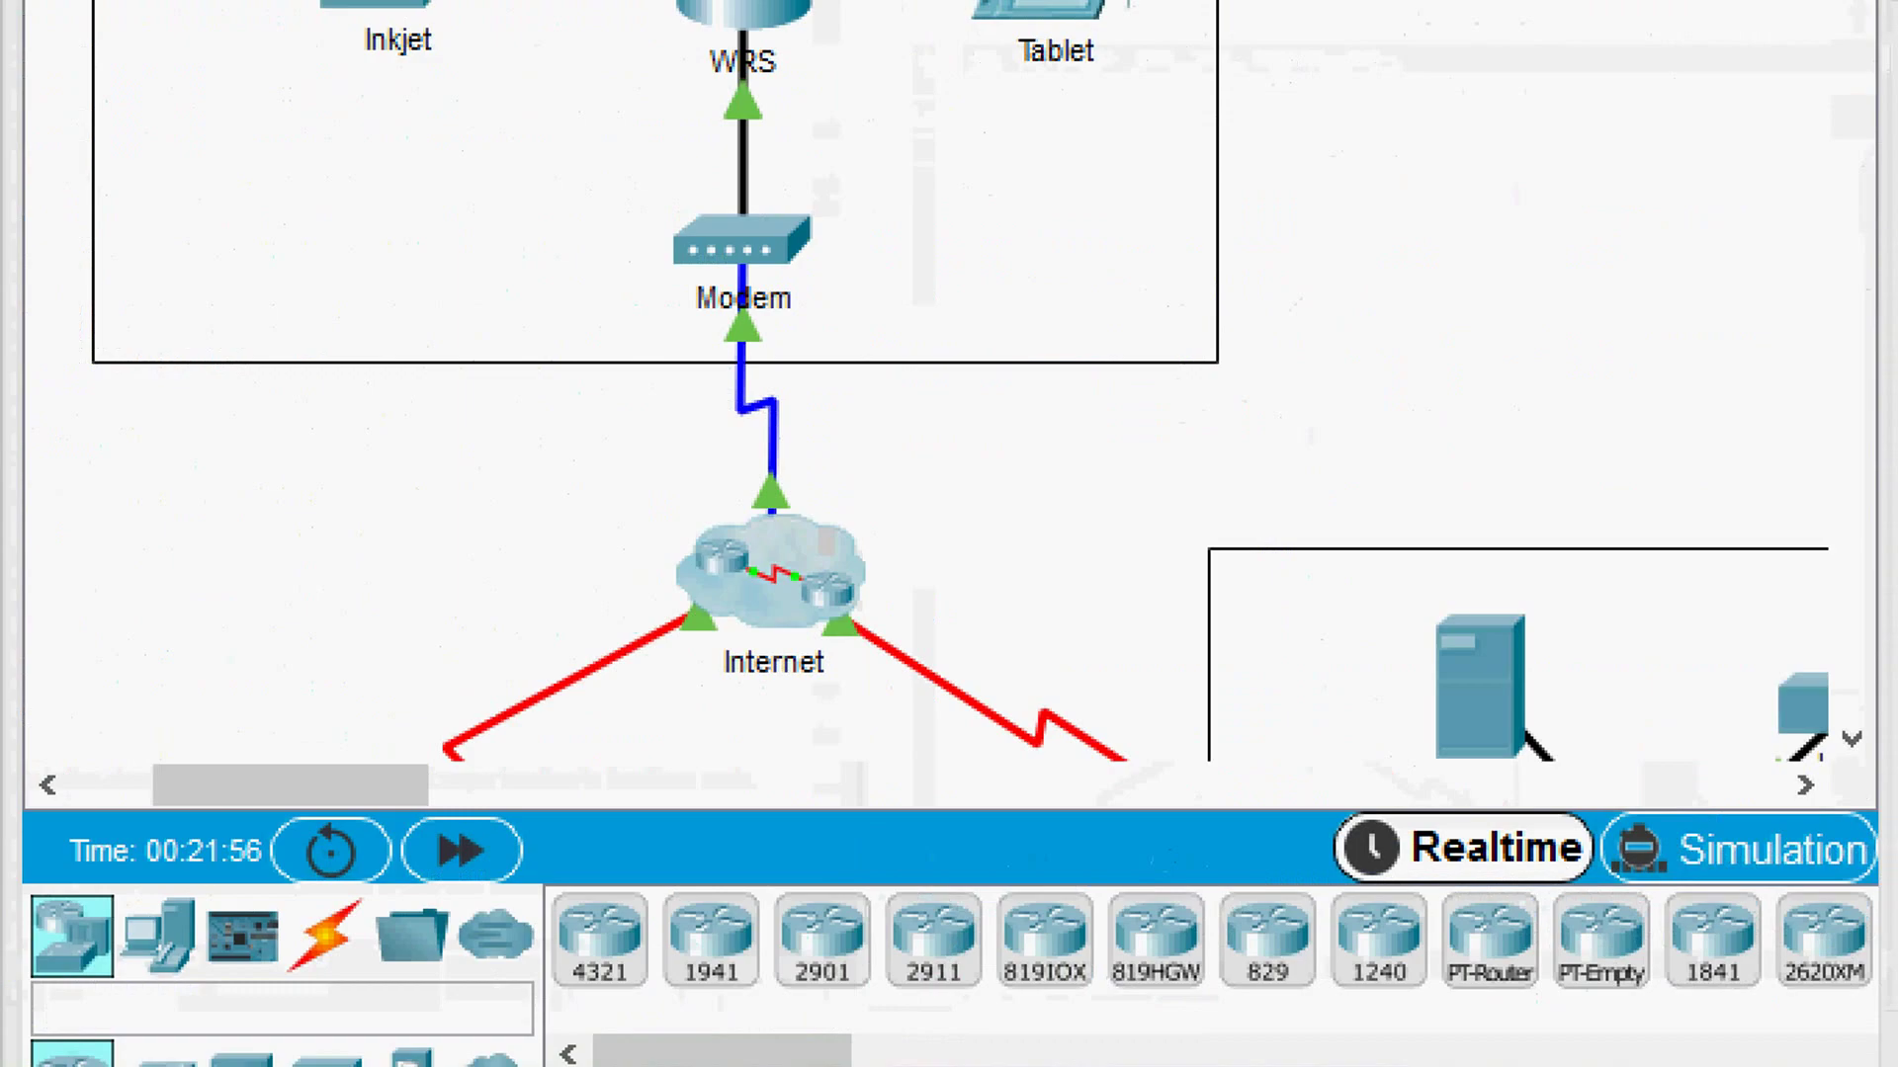
pyautogui.click(1782, 875)
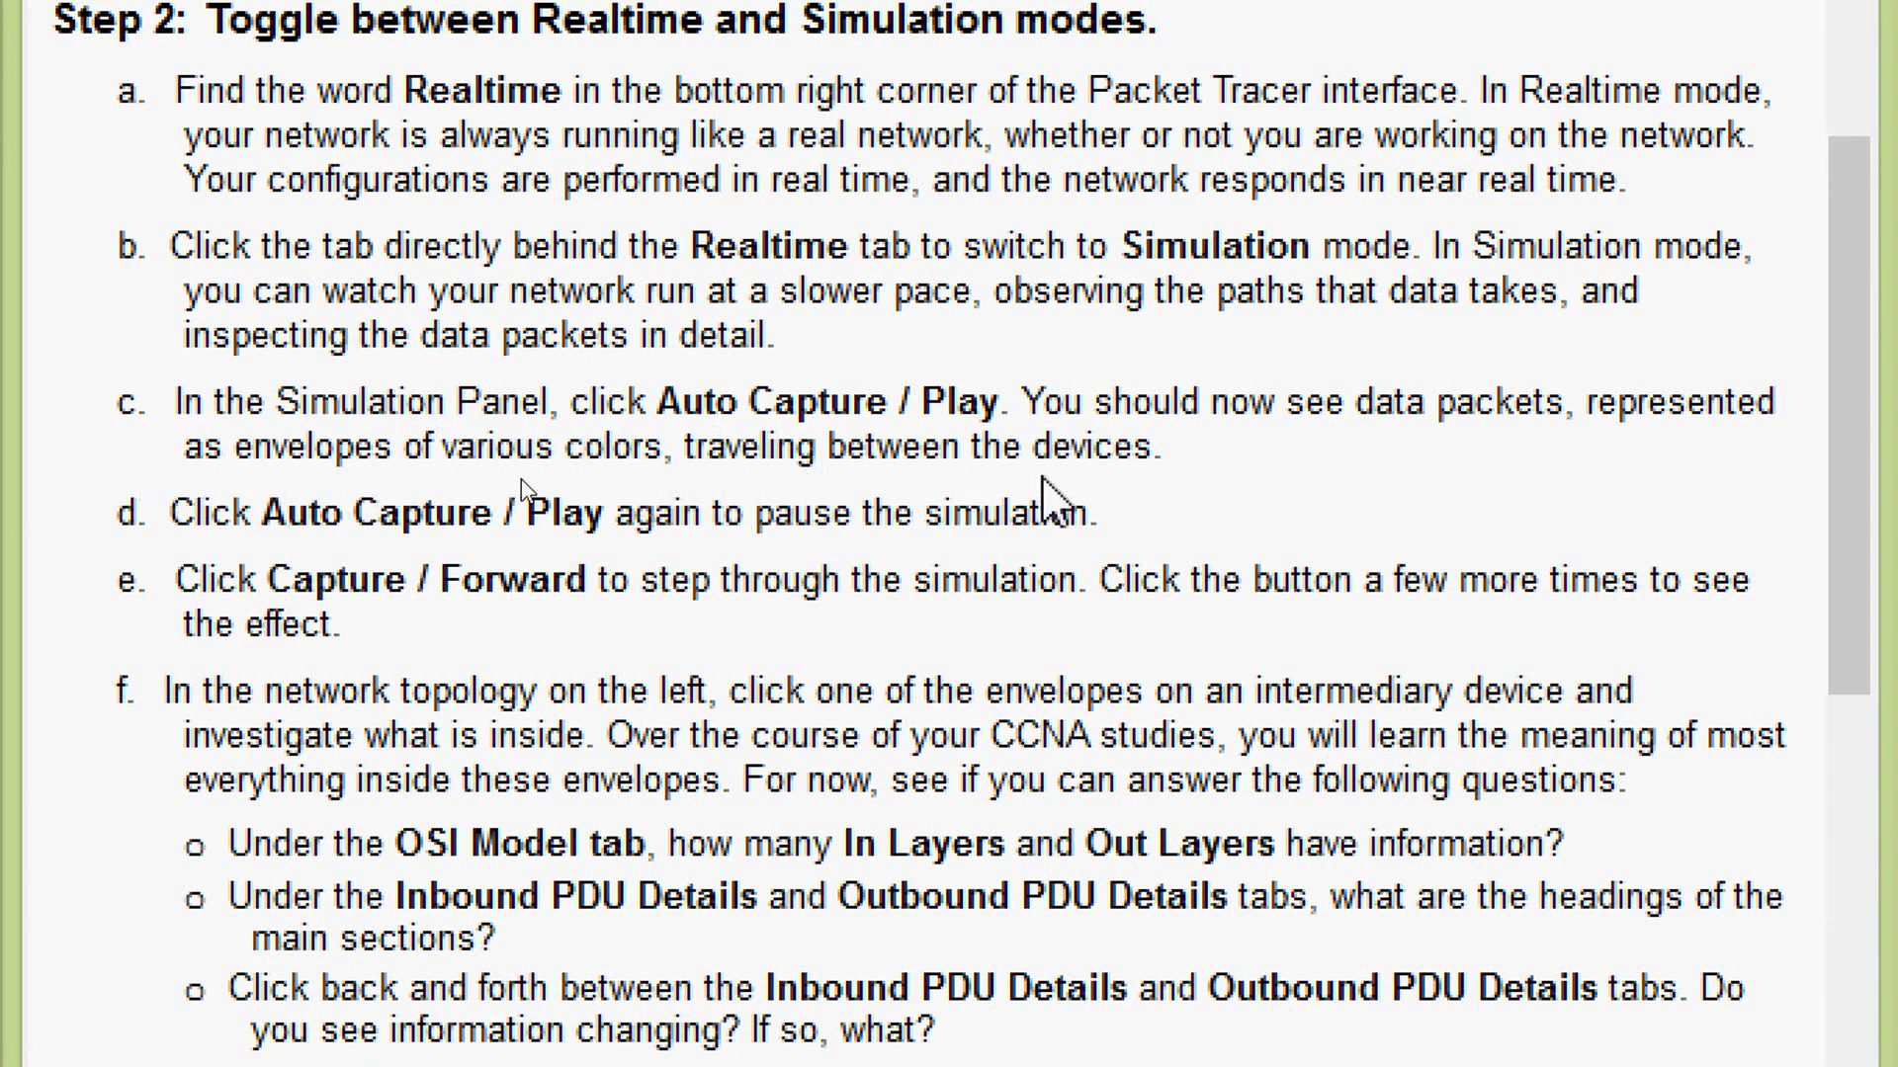
pyautogui.scroll(-1, 1045, 480)
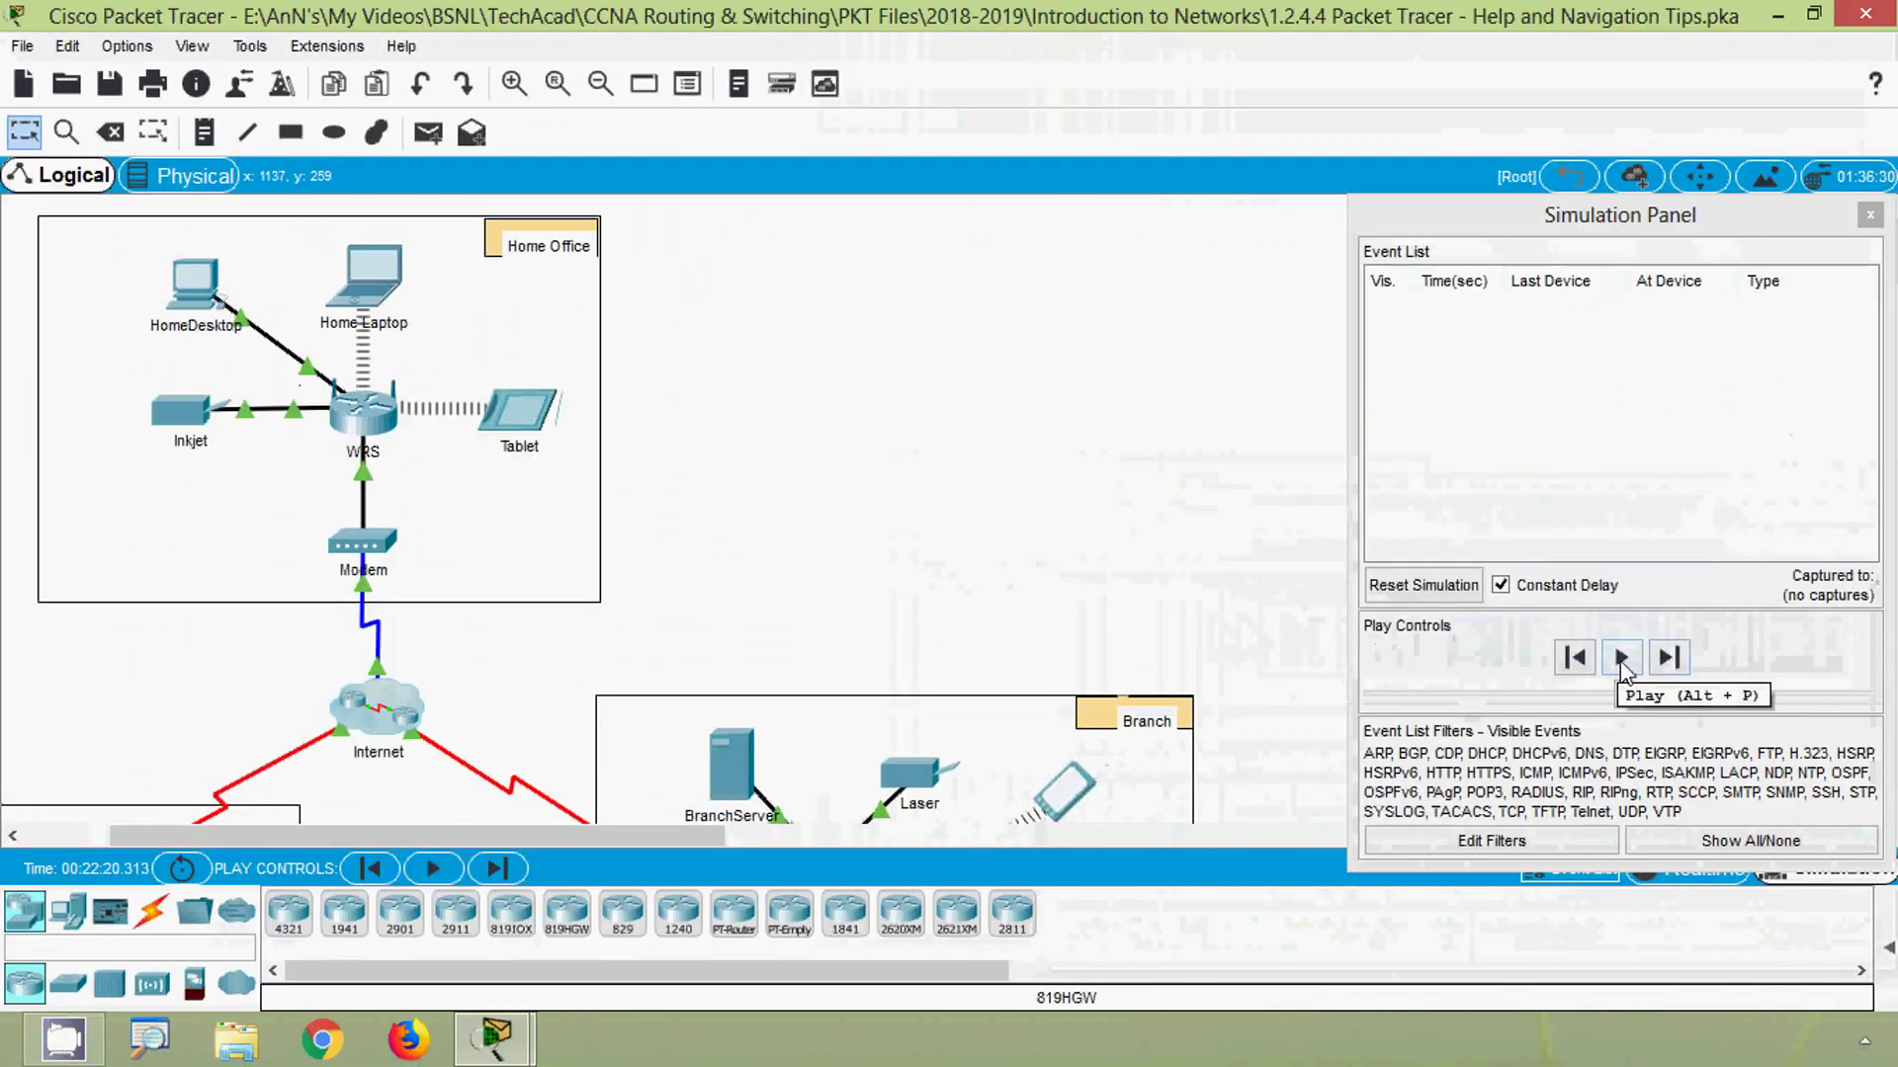
pyautogui.click(1621, 658)
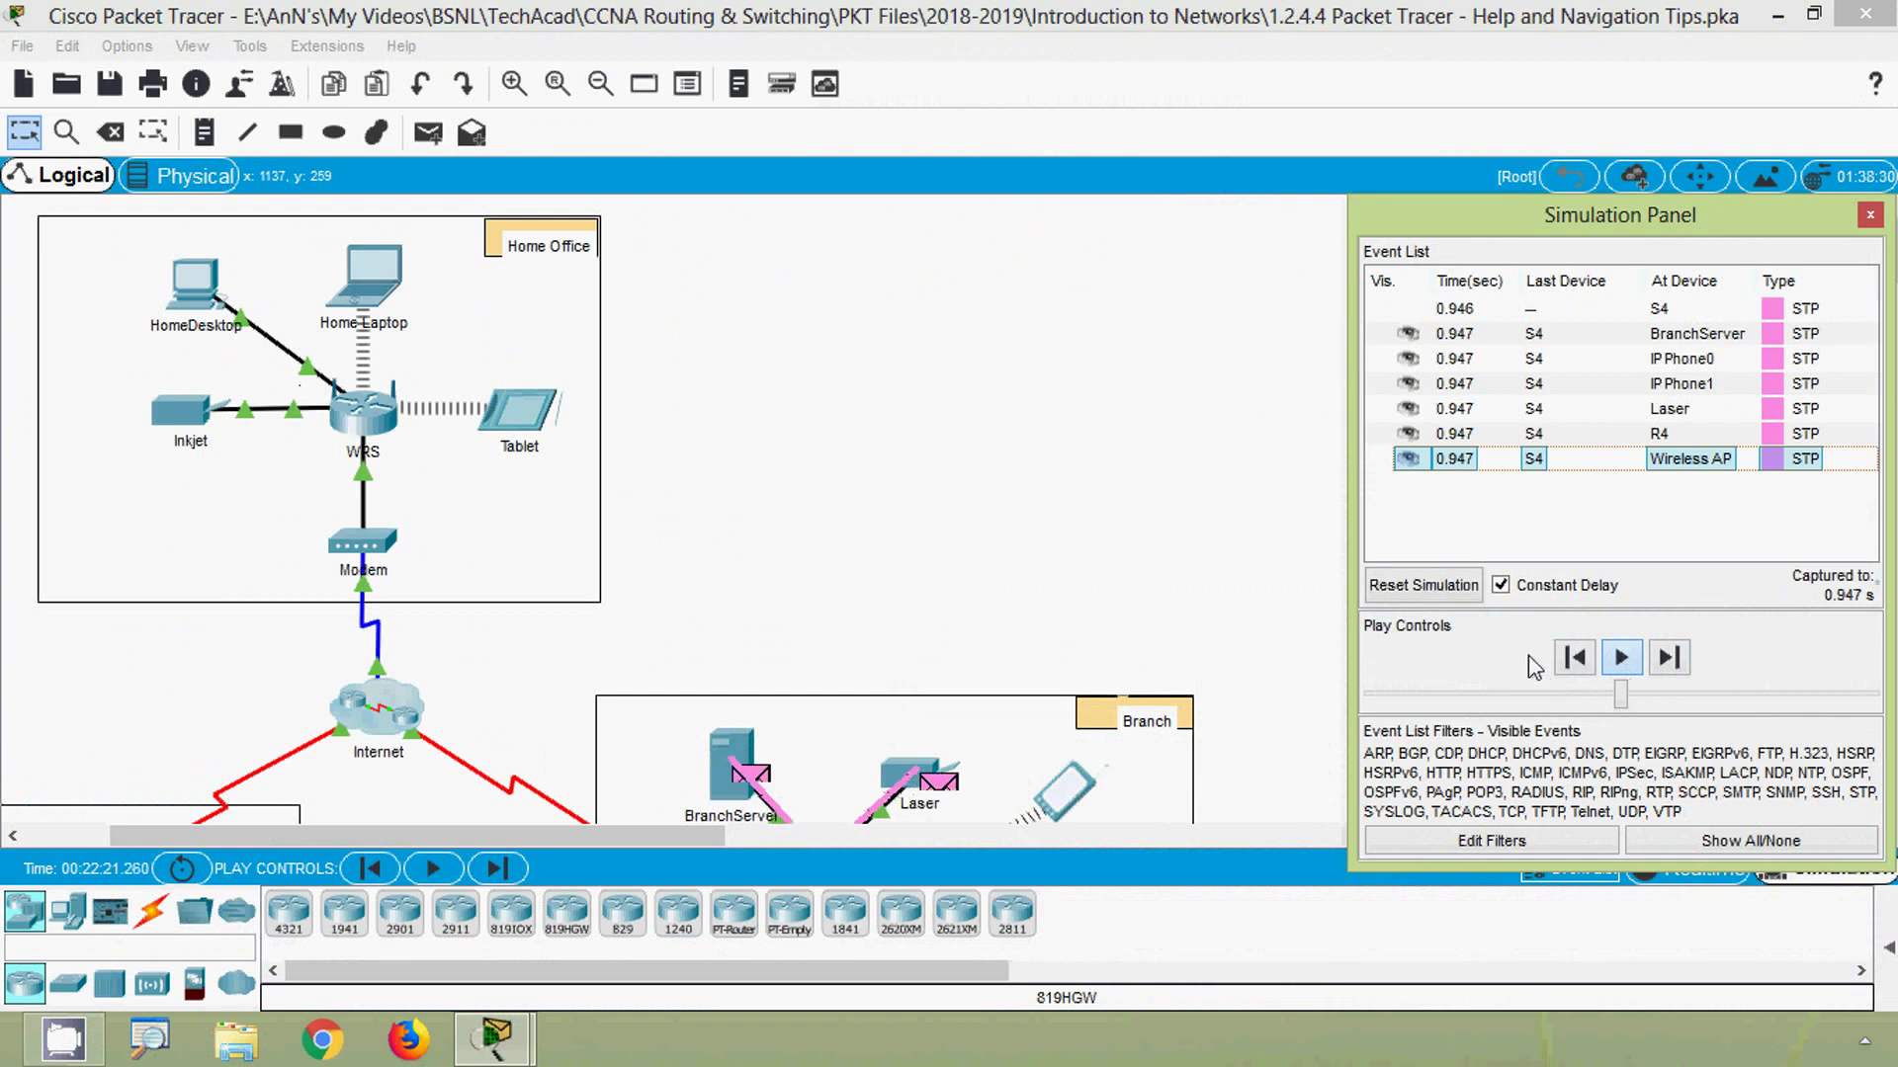
# Watch the packets travel between the devices in the Branch network, then pause the simulation.
pyautogui.scroll(-2, 894, 702)
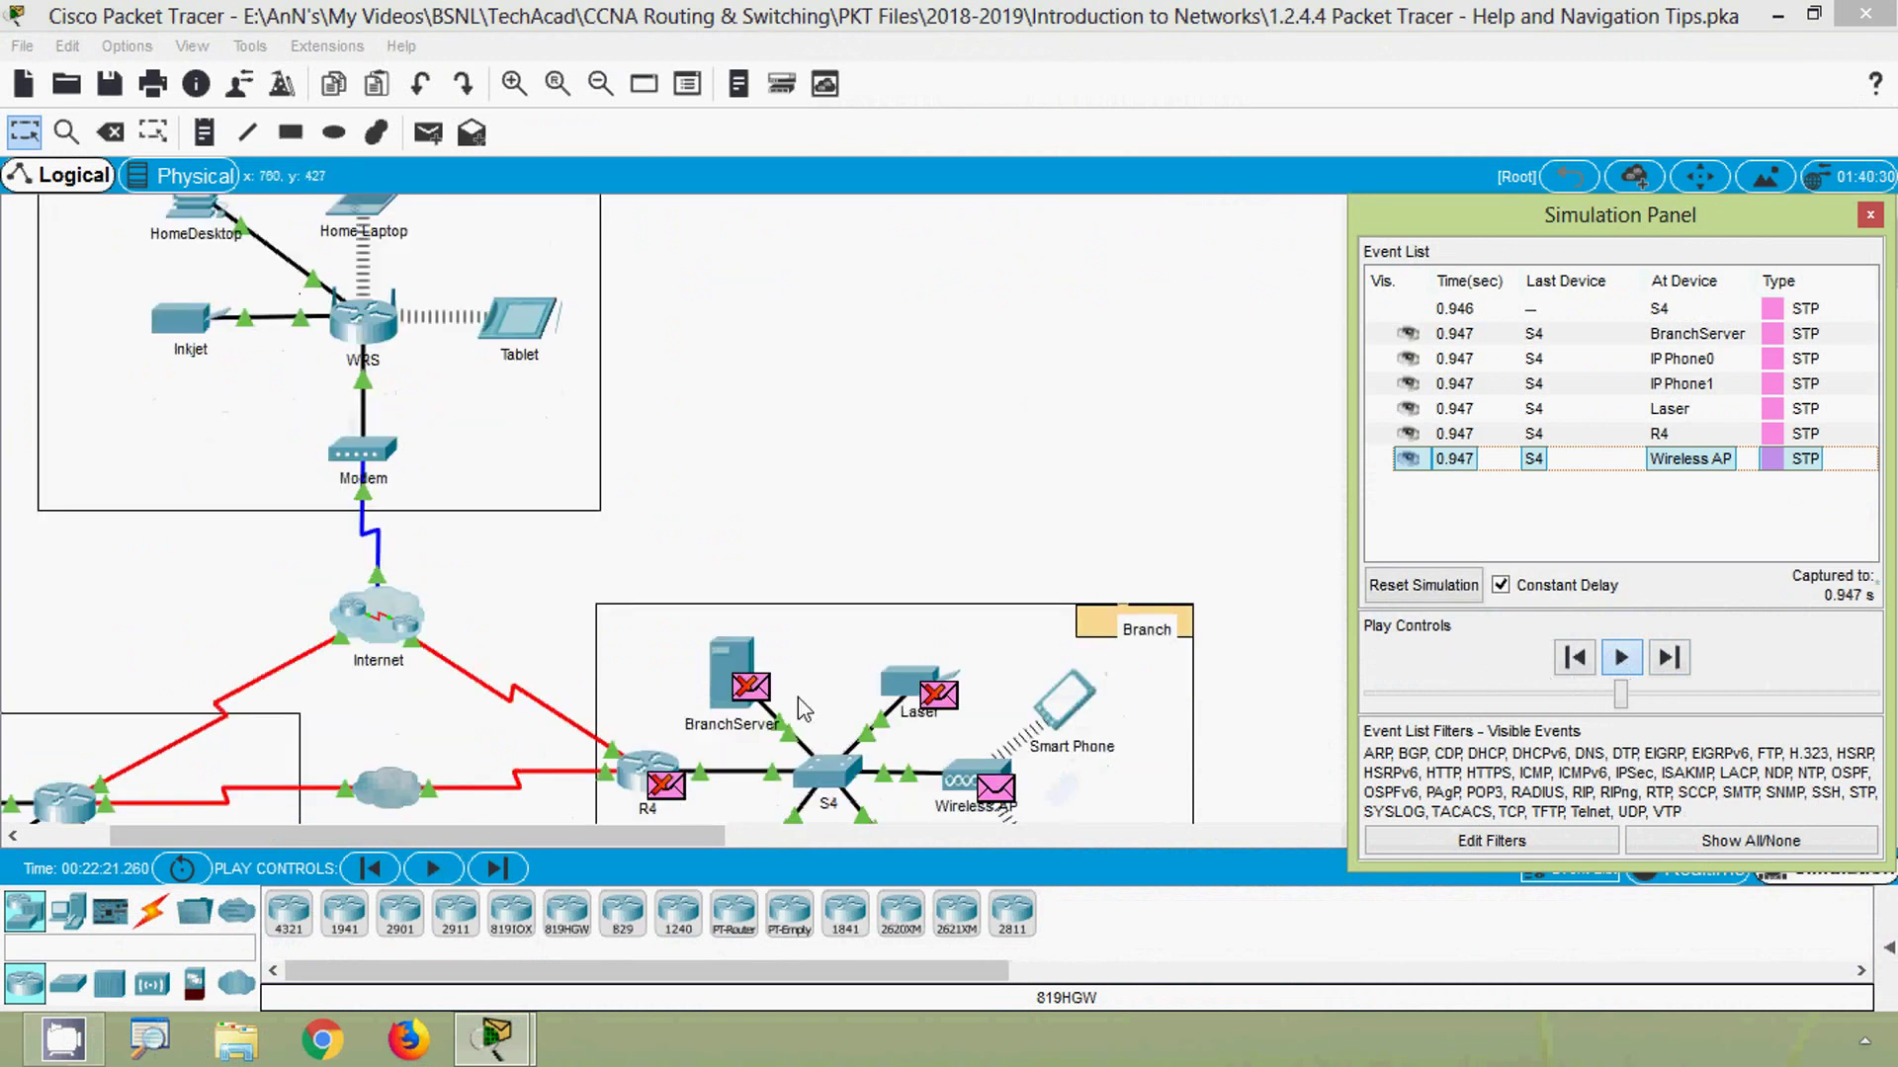
pyautogui.scroll(-1, 769, 700)
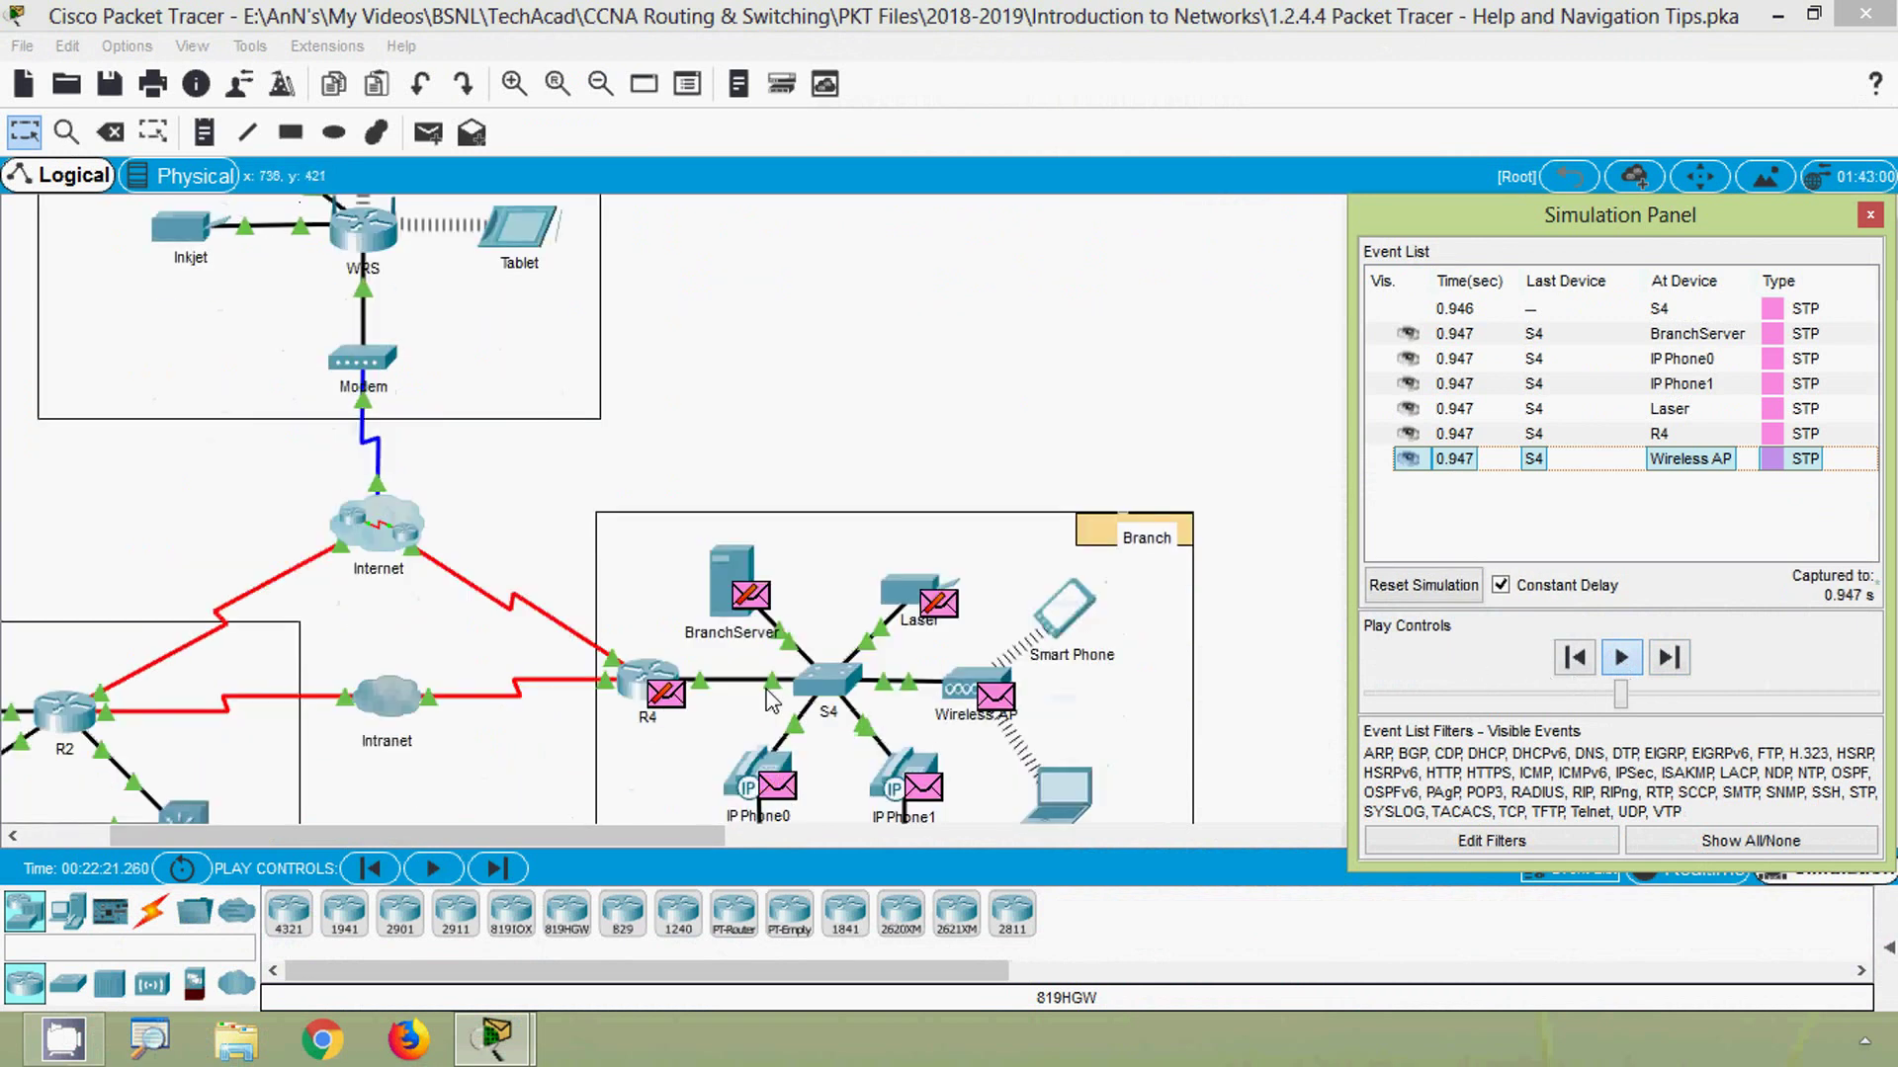
pyautogui.scroll(-1, 769, 700)
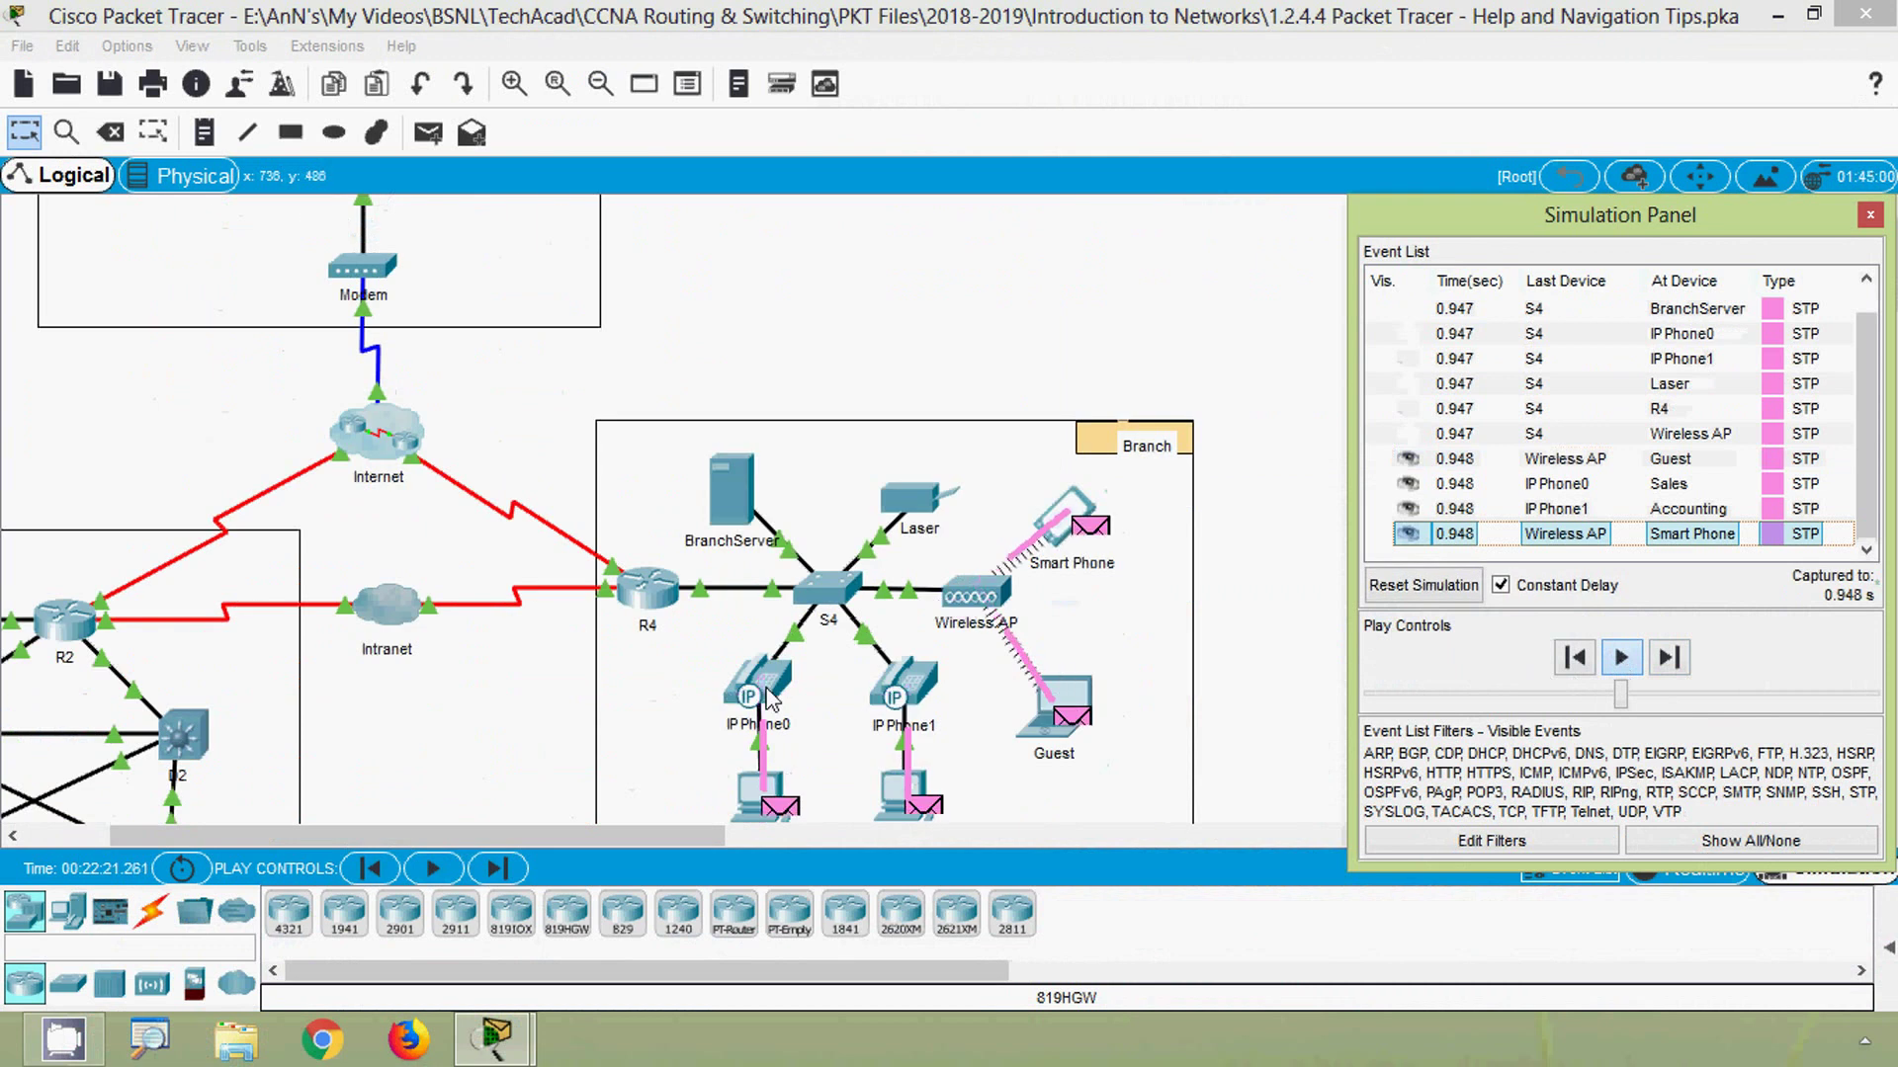
pyautogui.scroll(1, 769, 698)
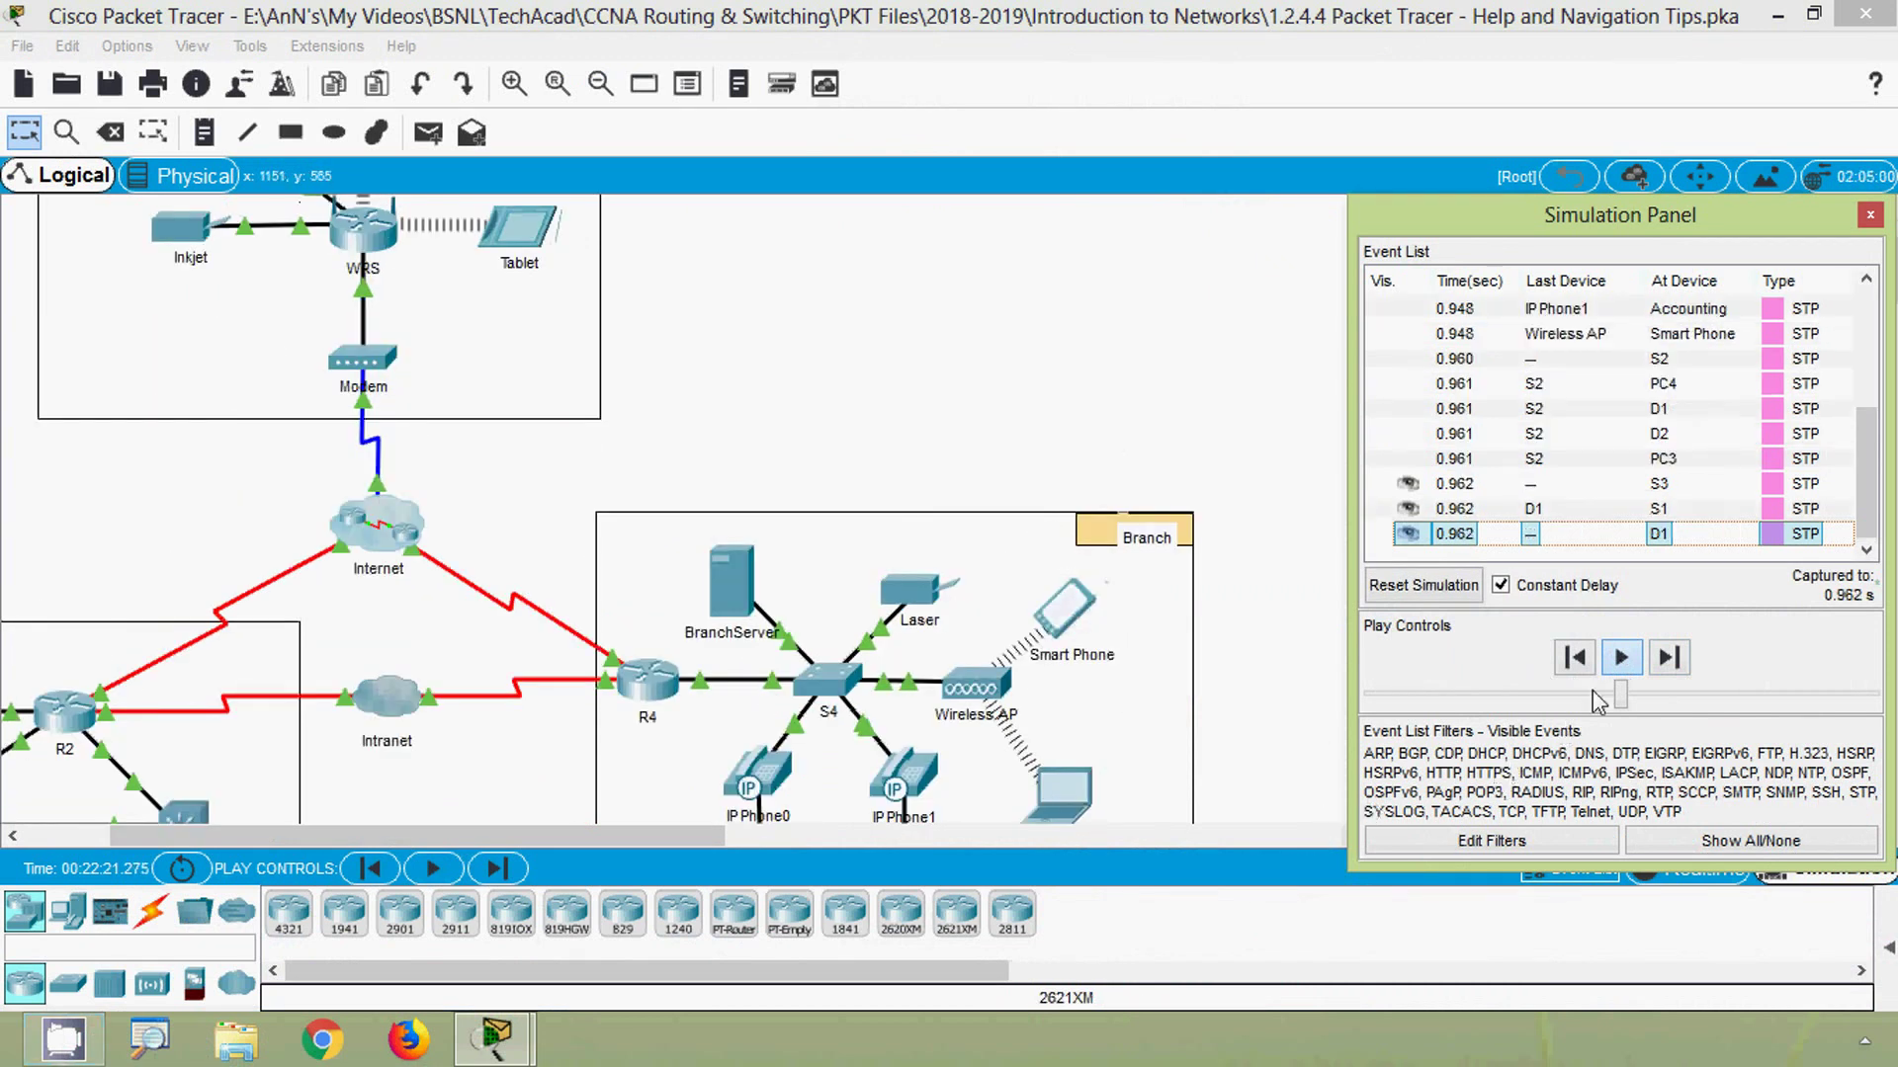
pyautogui.click(1621, 660)
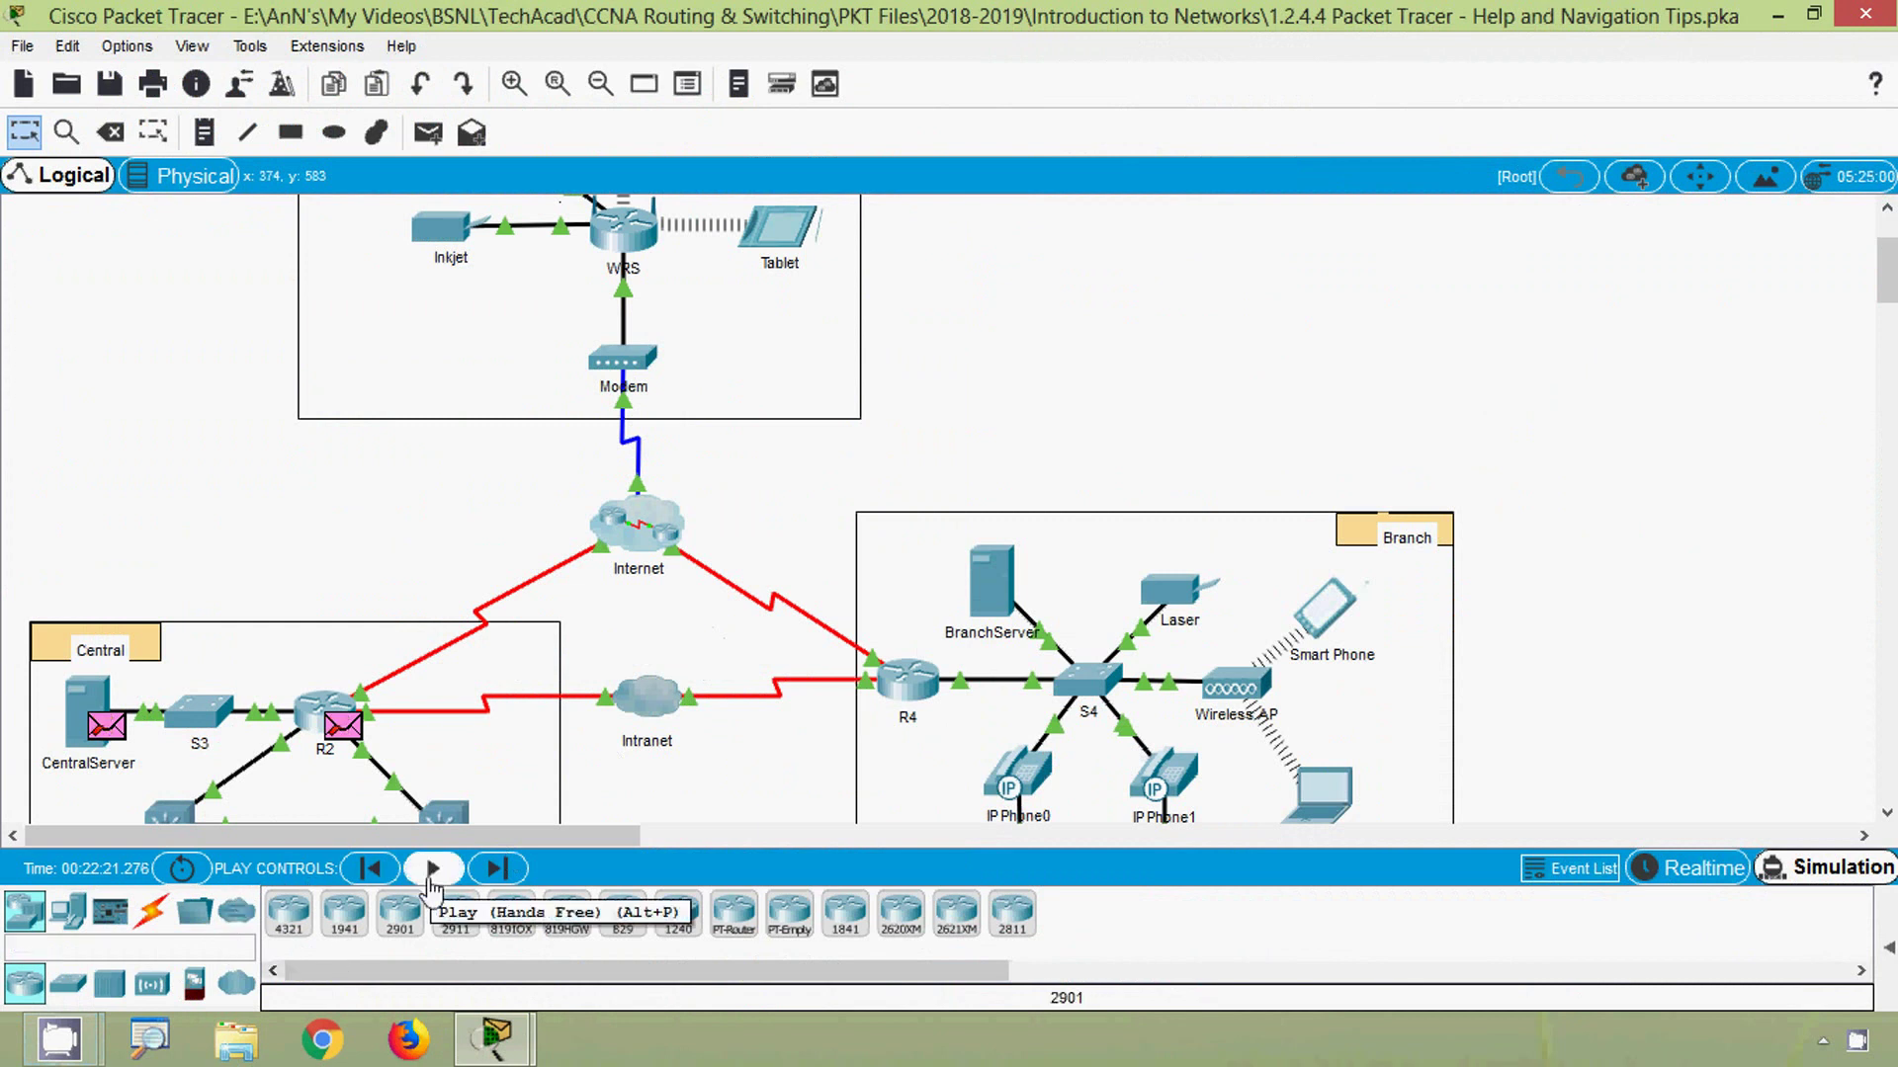
# Advance the simulation several events with Capture then Forward, following the packets through the Home Office network.
pyautogui.click(484, 875)
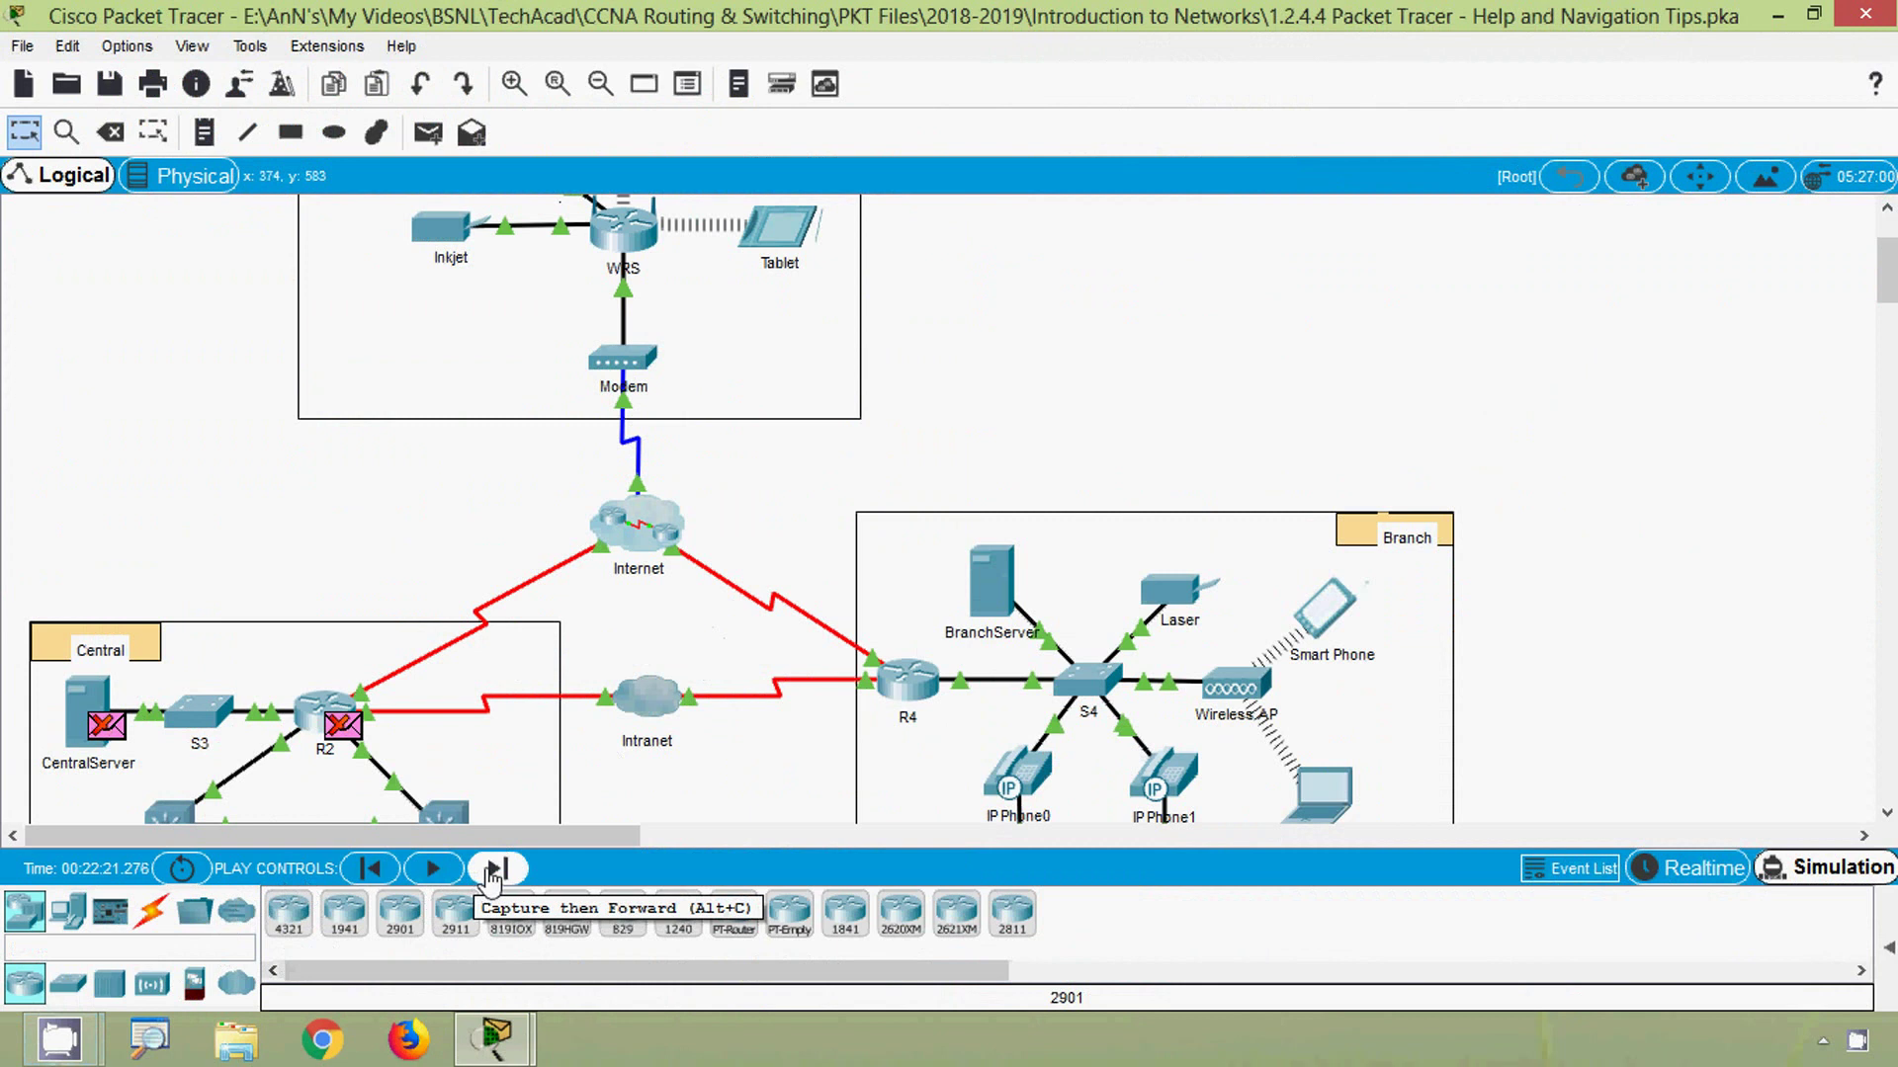
pyautogui.click(491, 875)
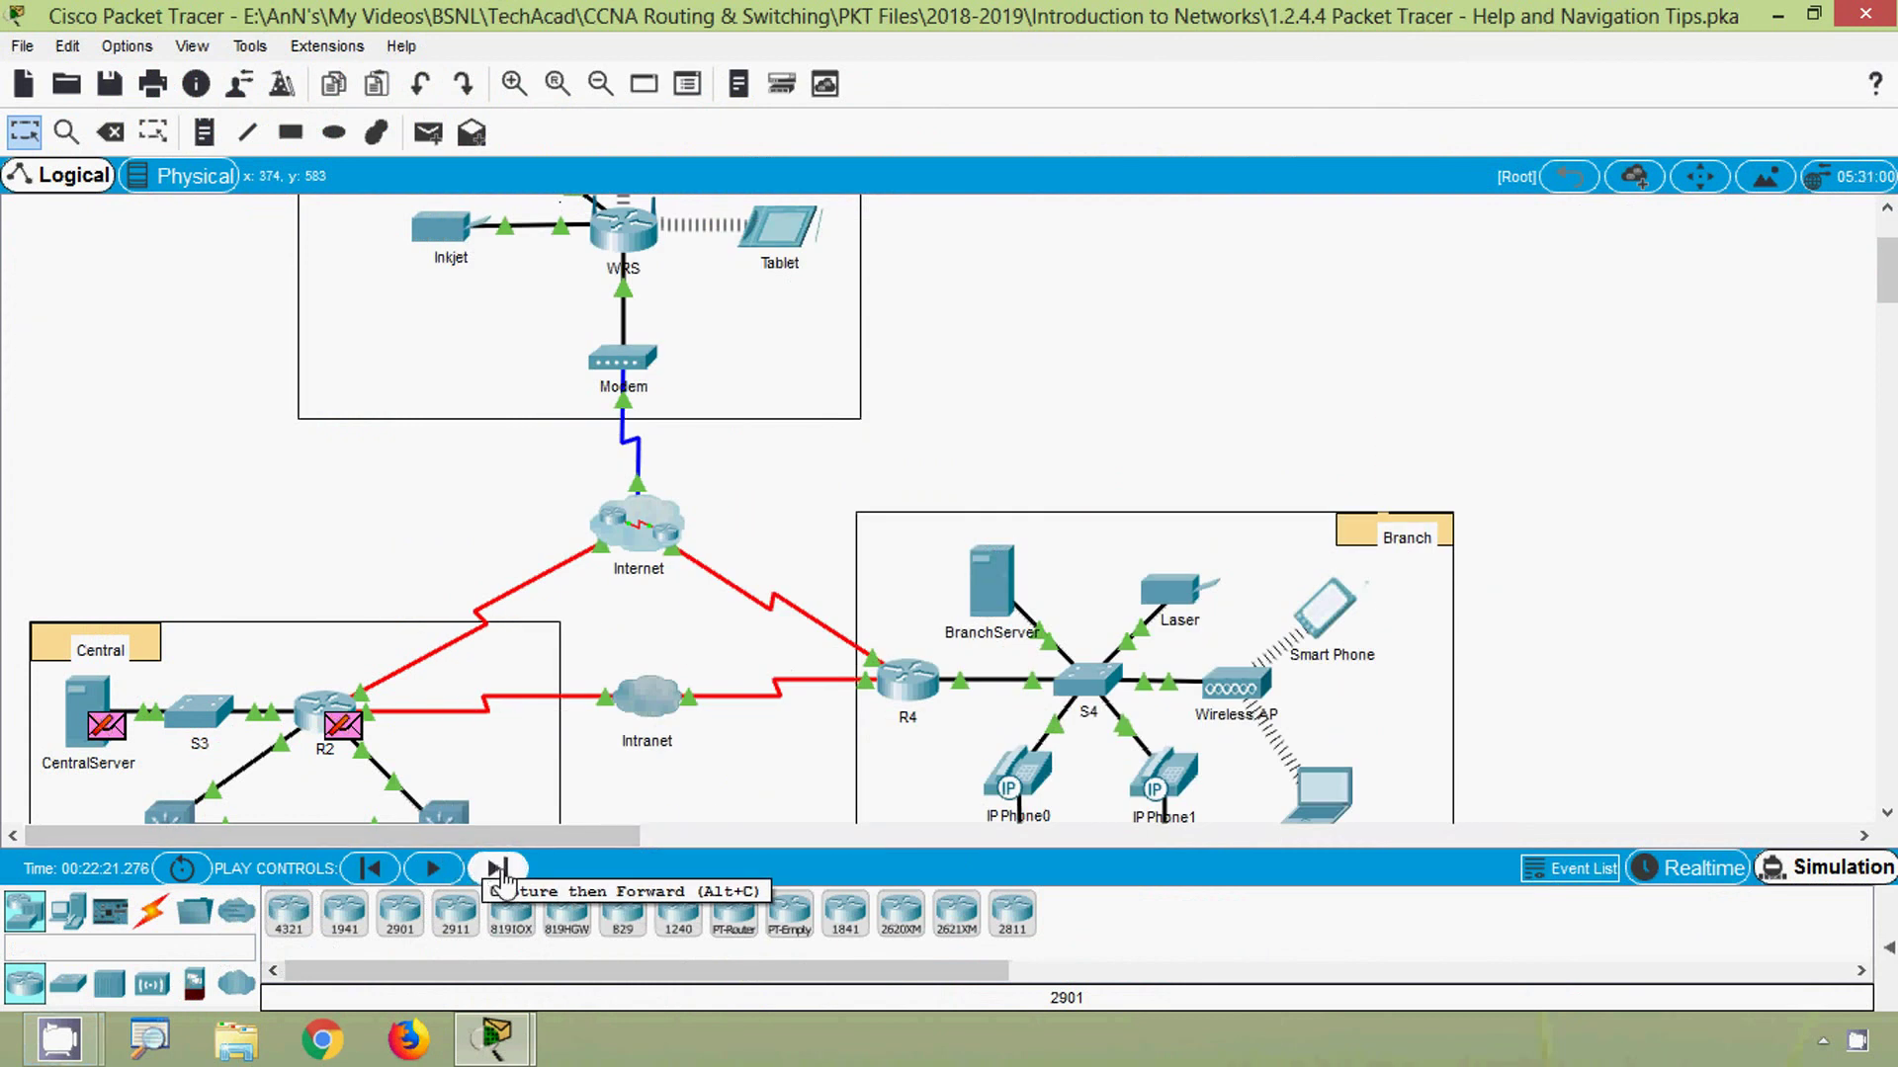
pyautogui.click(499, 875)
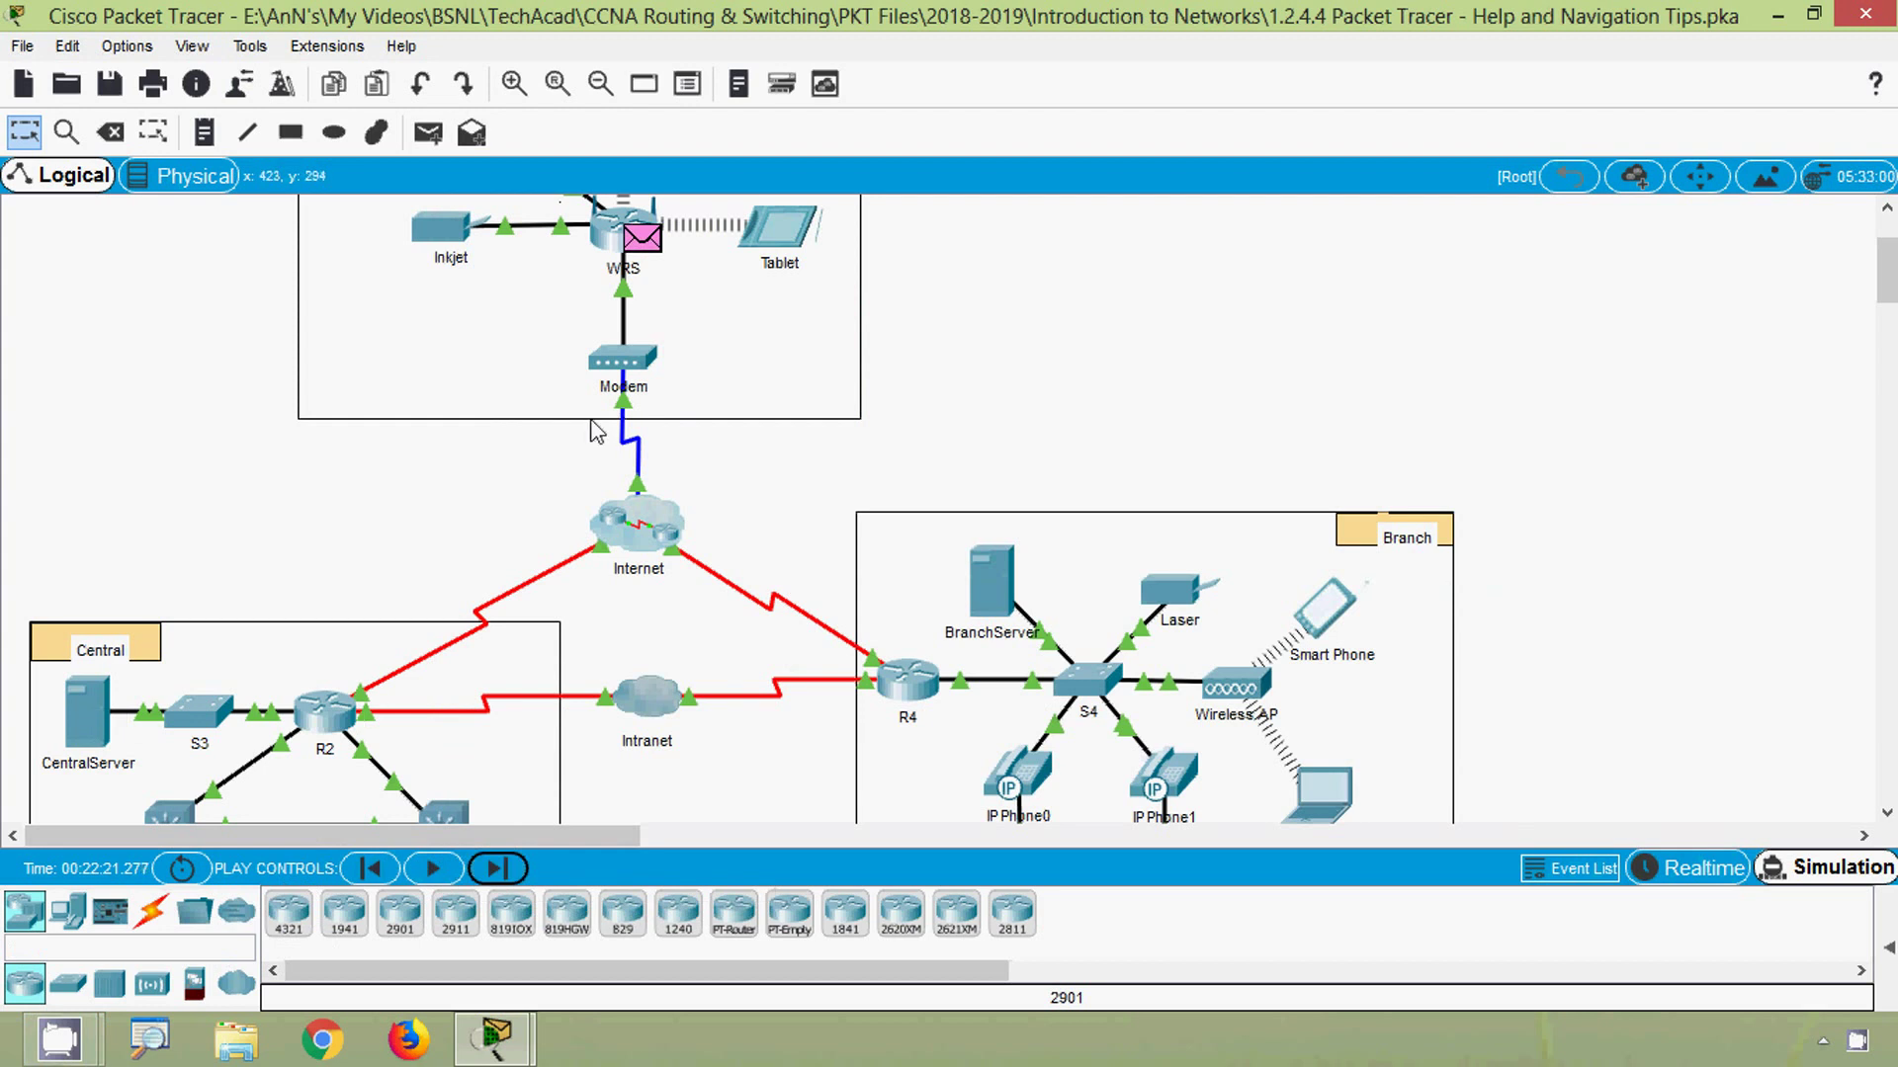
pyautogui.scroll(1, 599, 432)
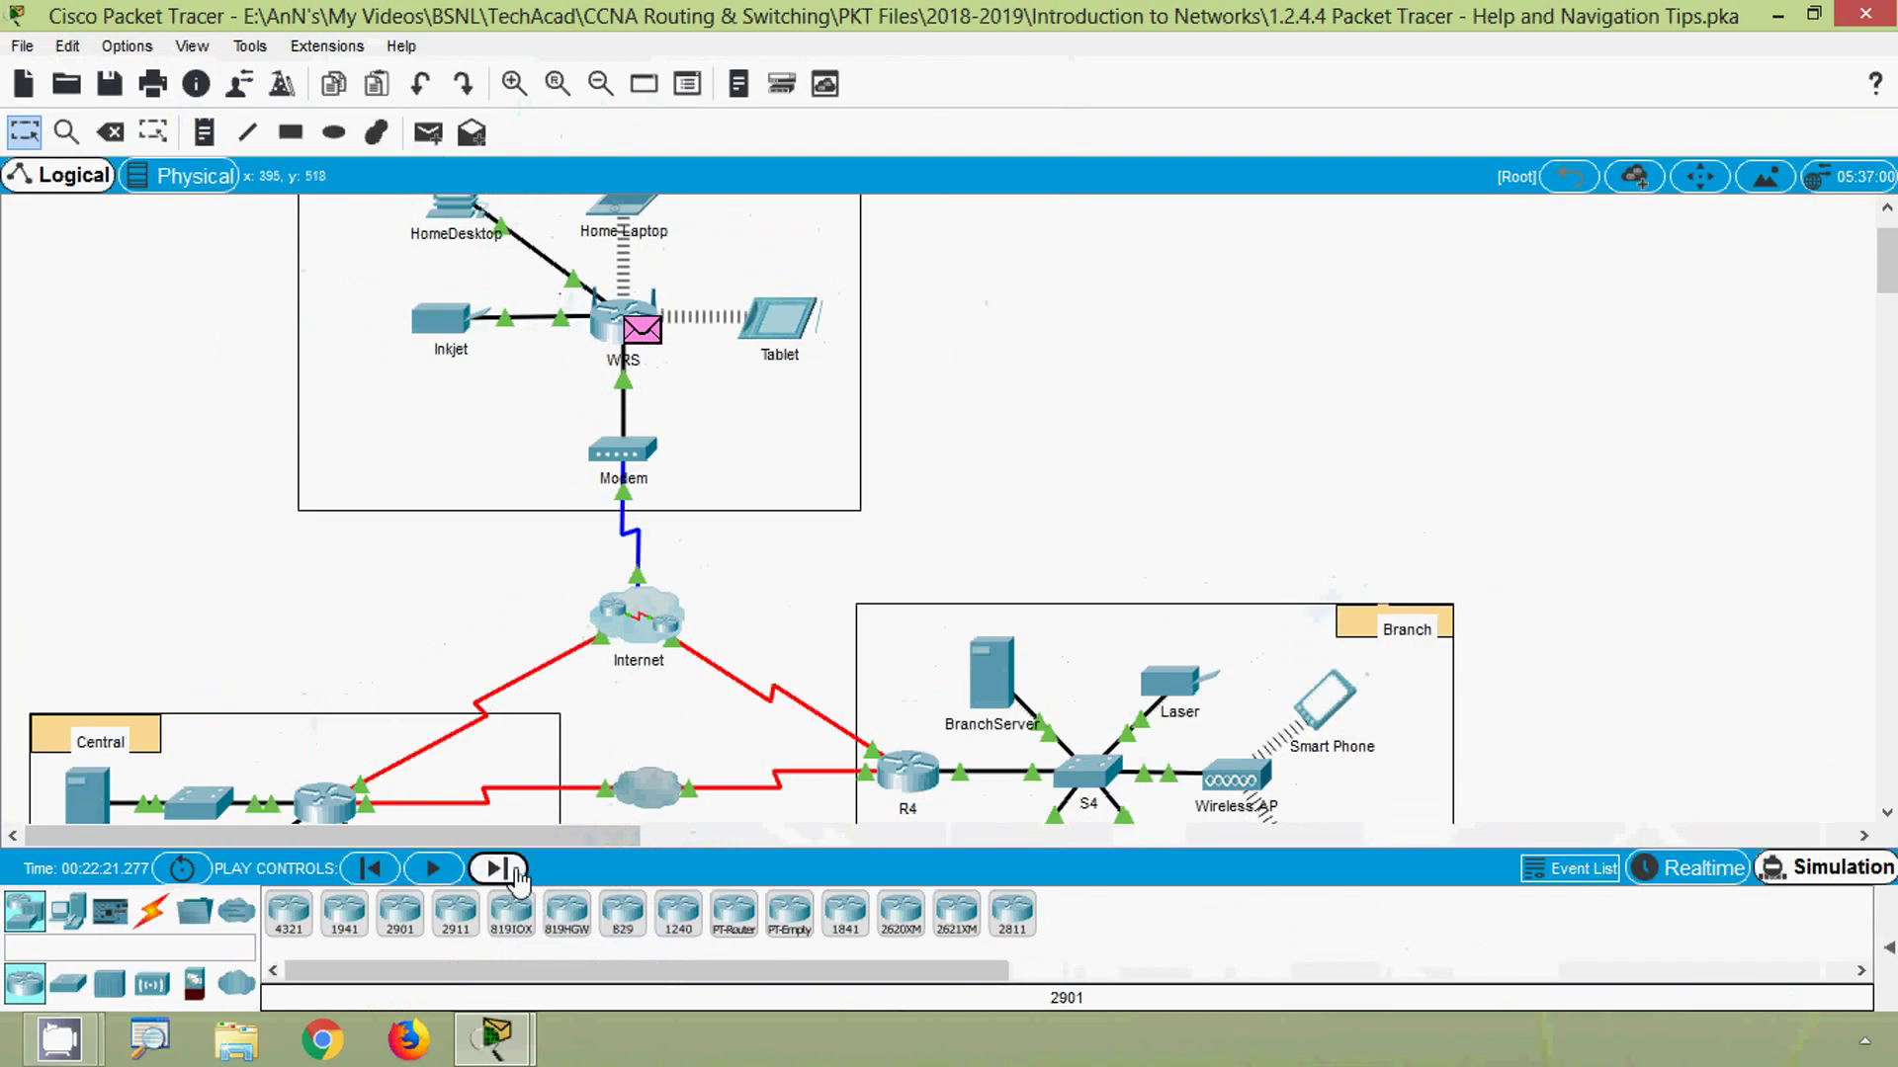
pyautogui.click(517, 870)
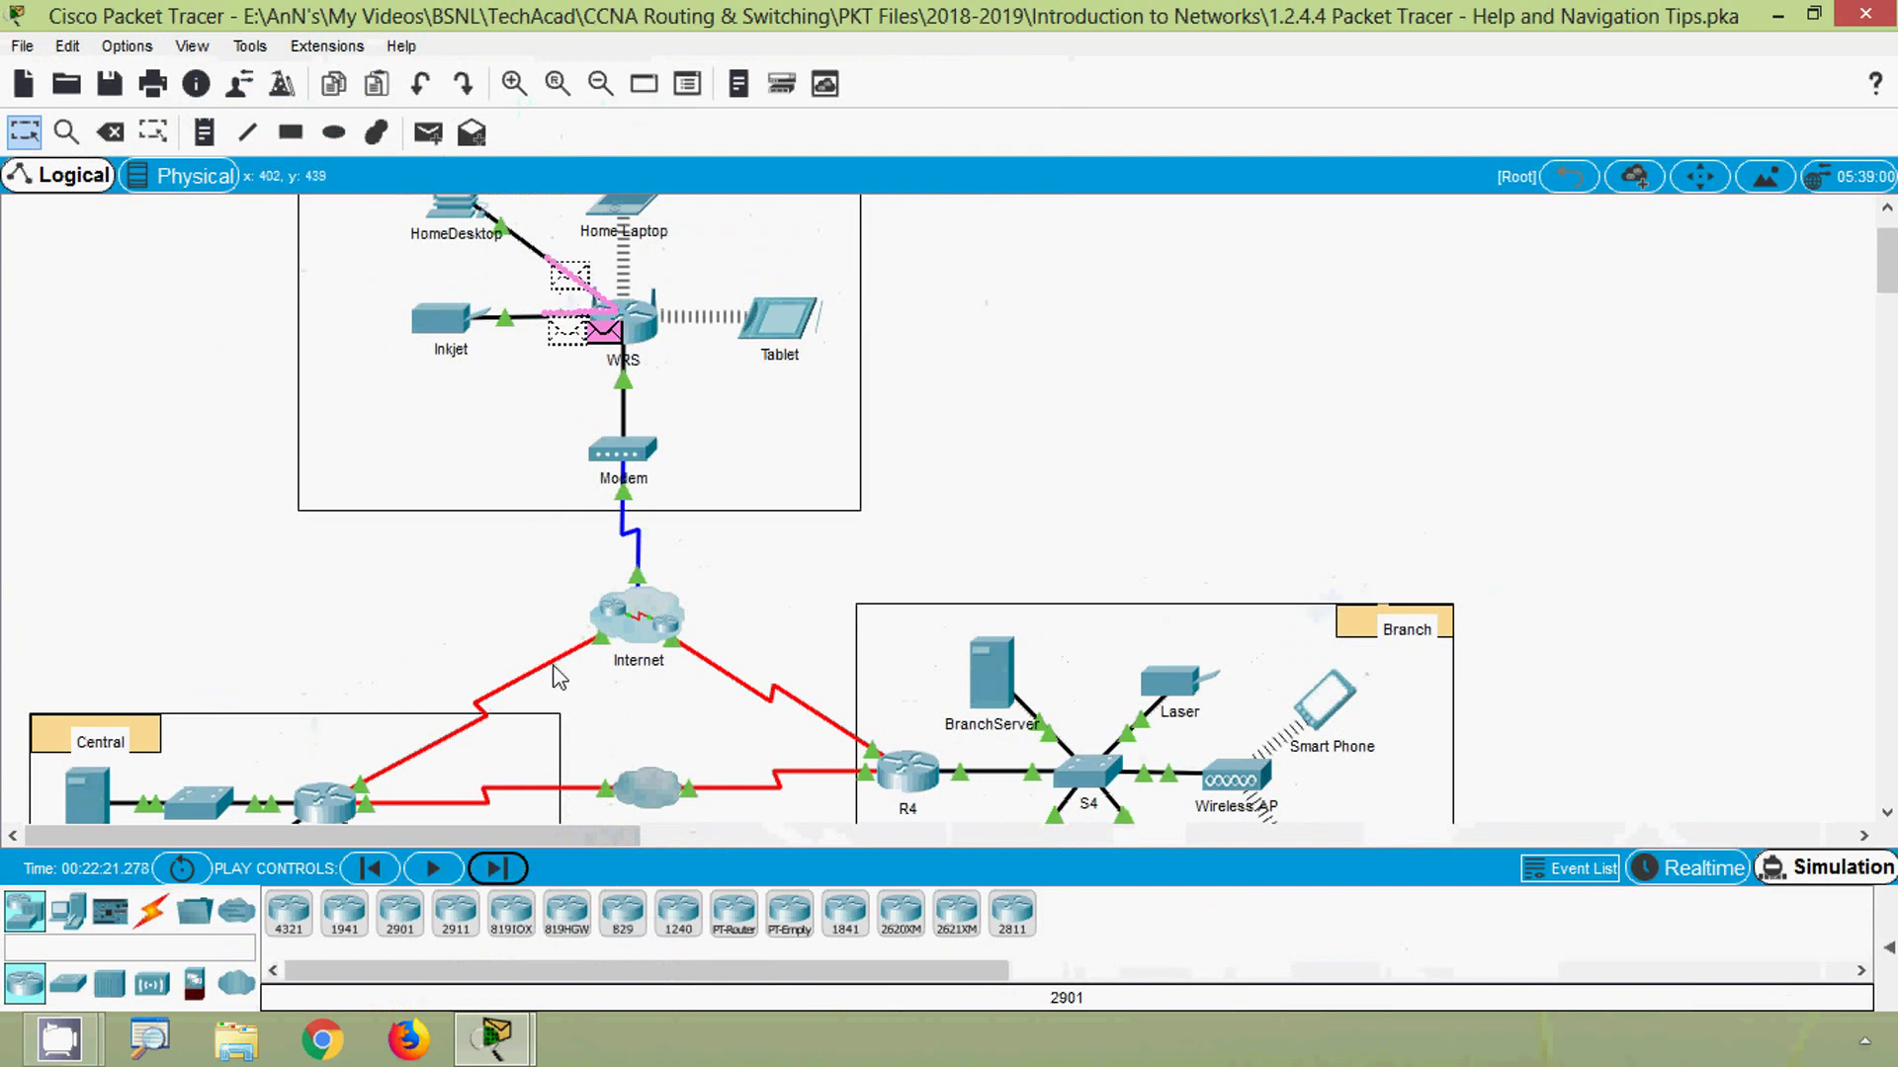
pyautogui.scroll(1, 496, 568)
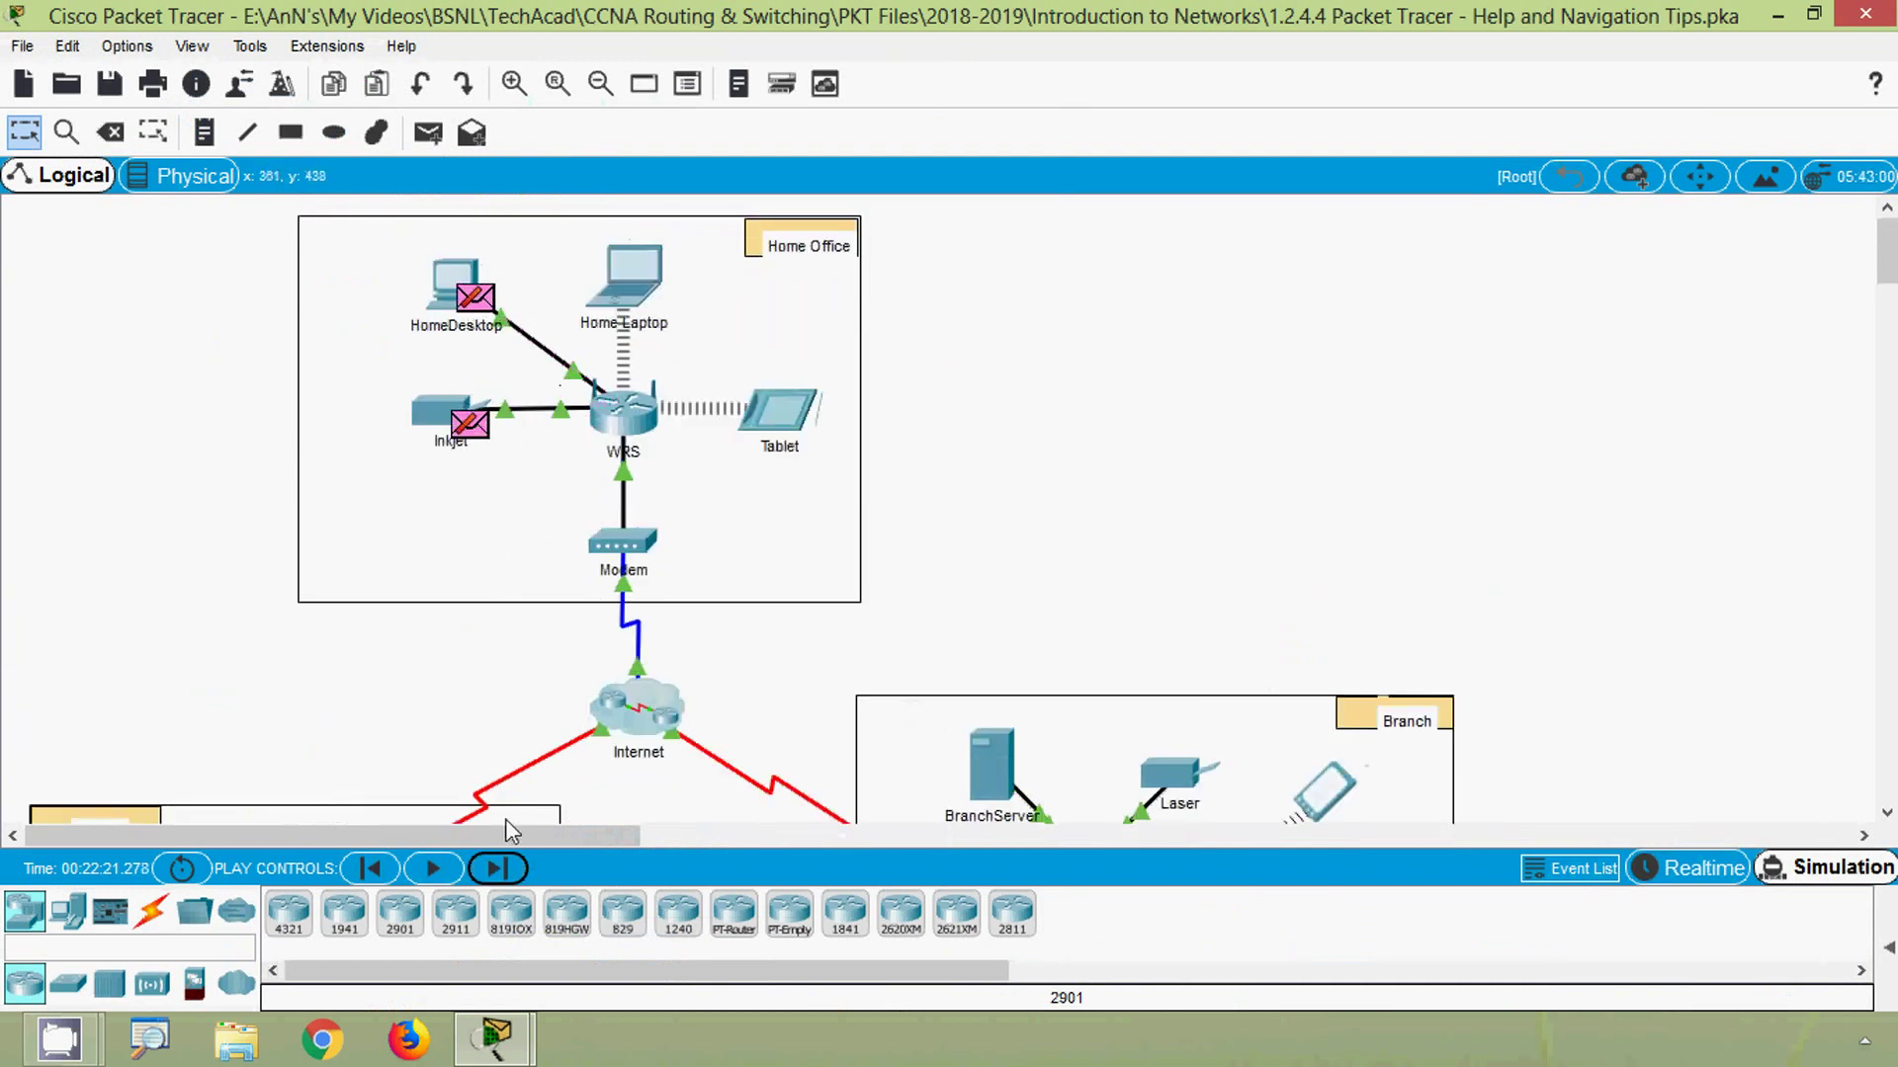
pyautogui.click(513, 868)
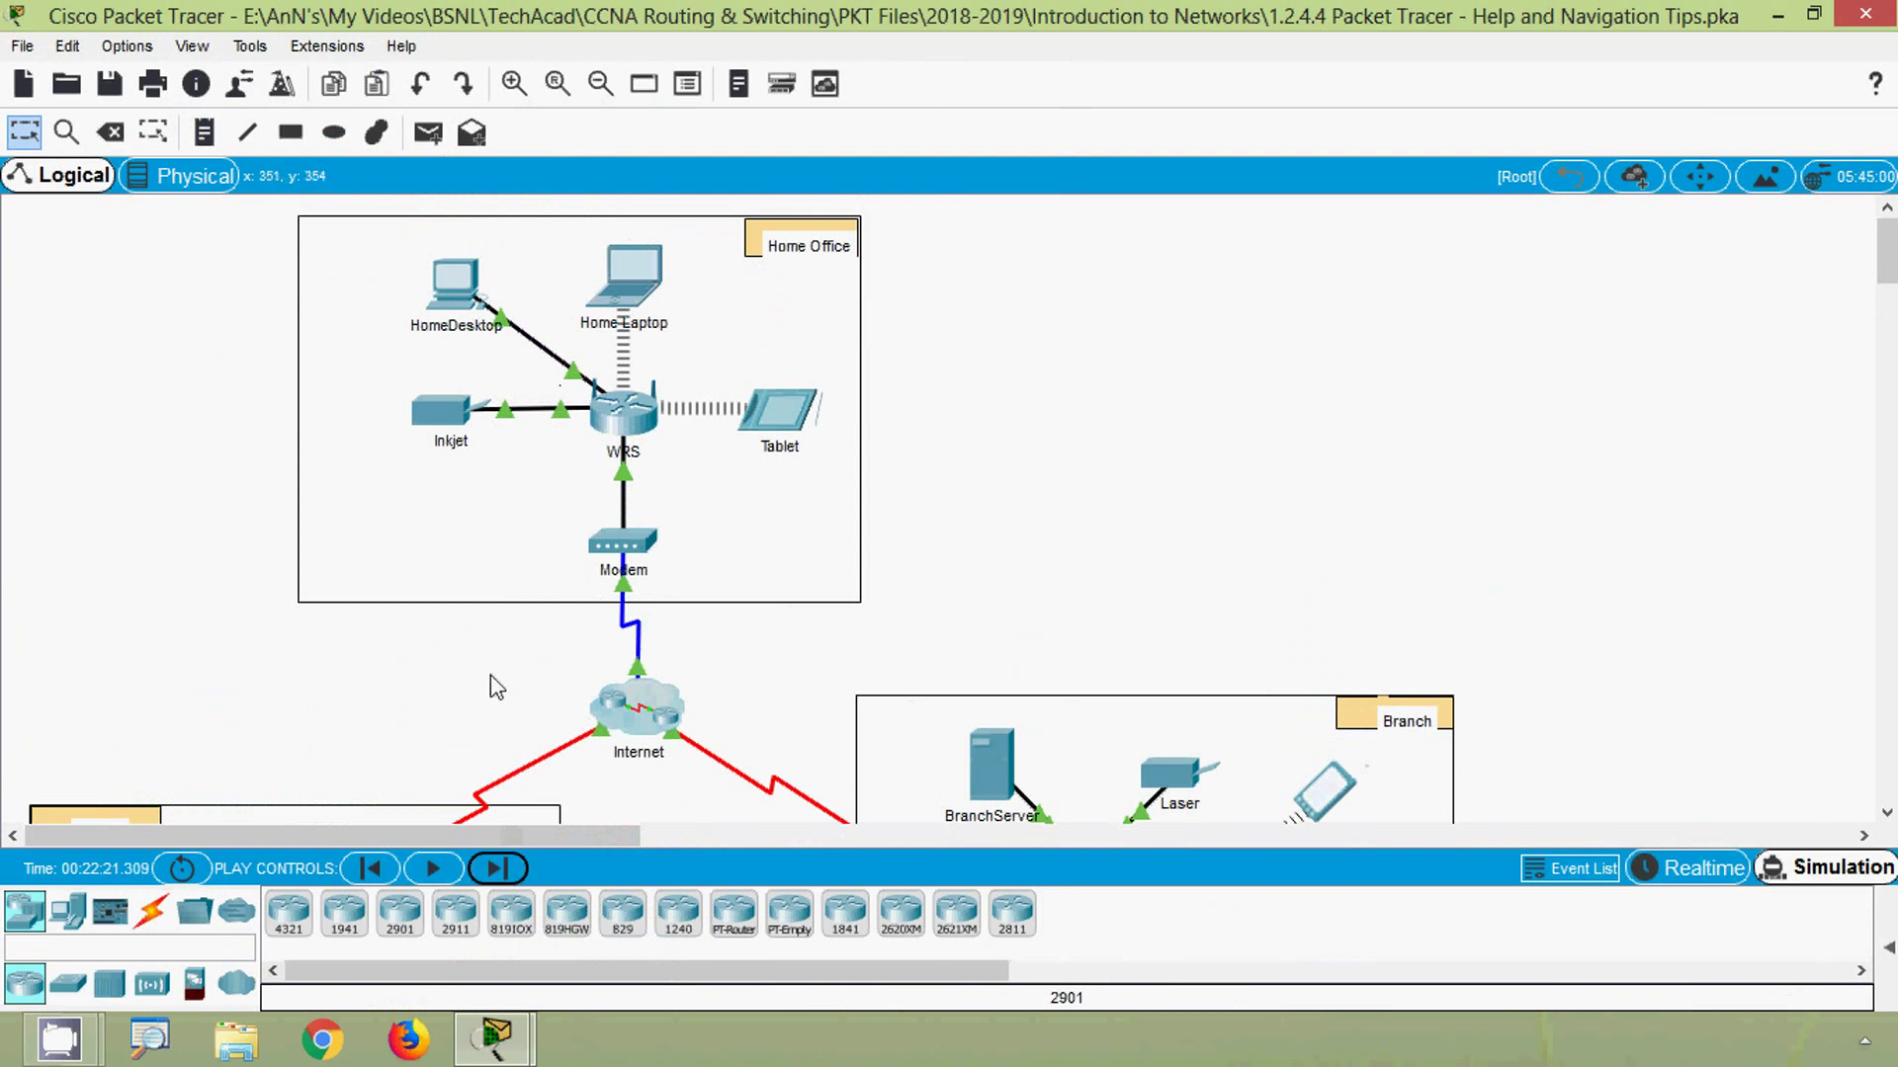
# Resume the simulation, open the PDU information of the packet at router R2, and place its window beside the activity instructions.
pyautogui.scroll(-1, 491, 677)
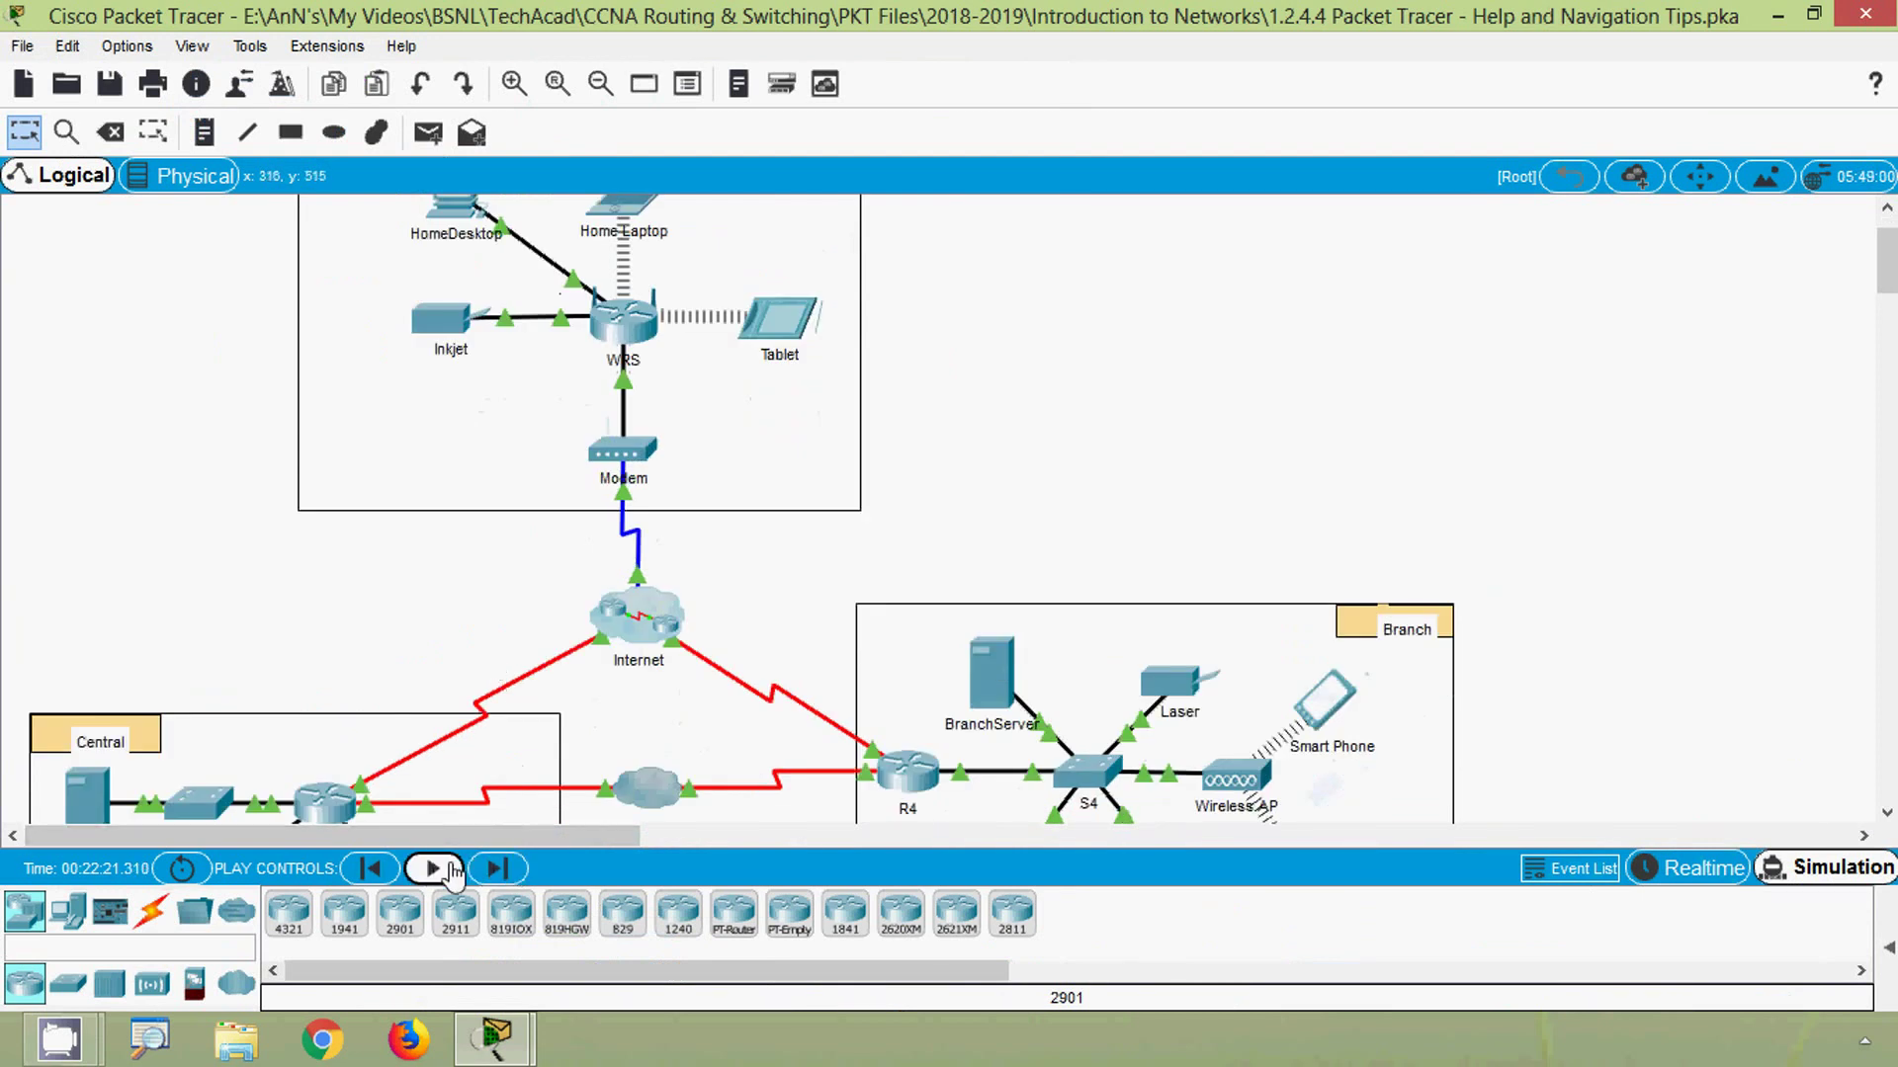
pyautogui.scroll(-4, 565, 672)
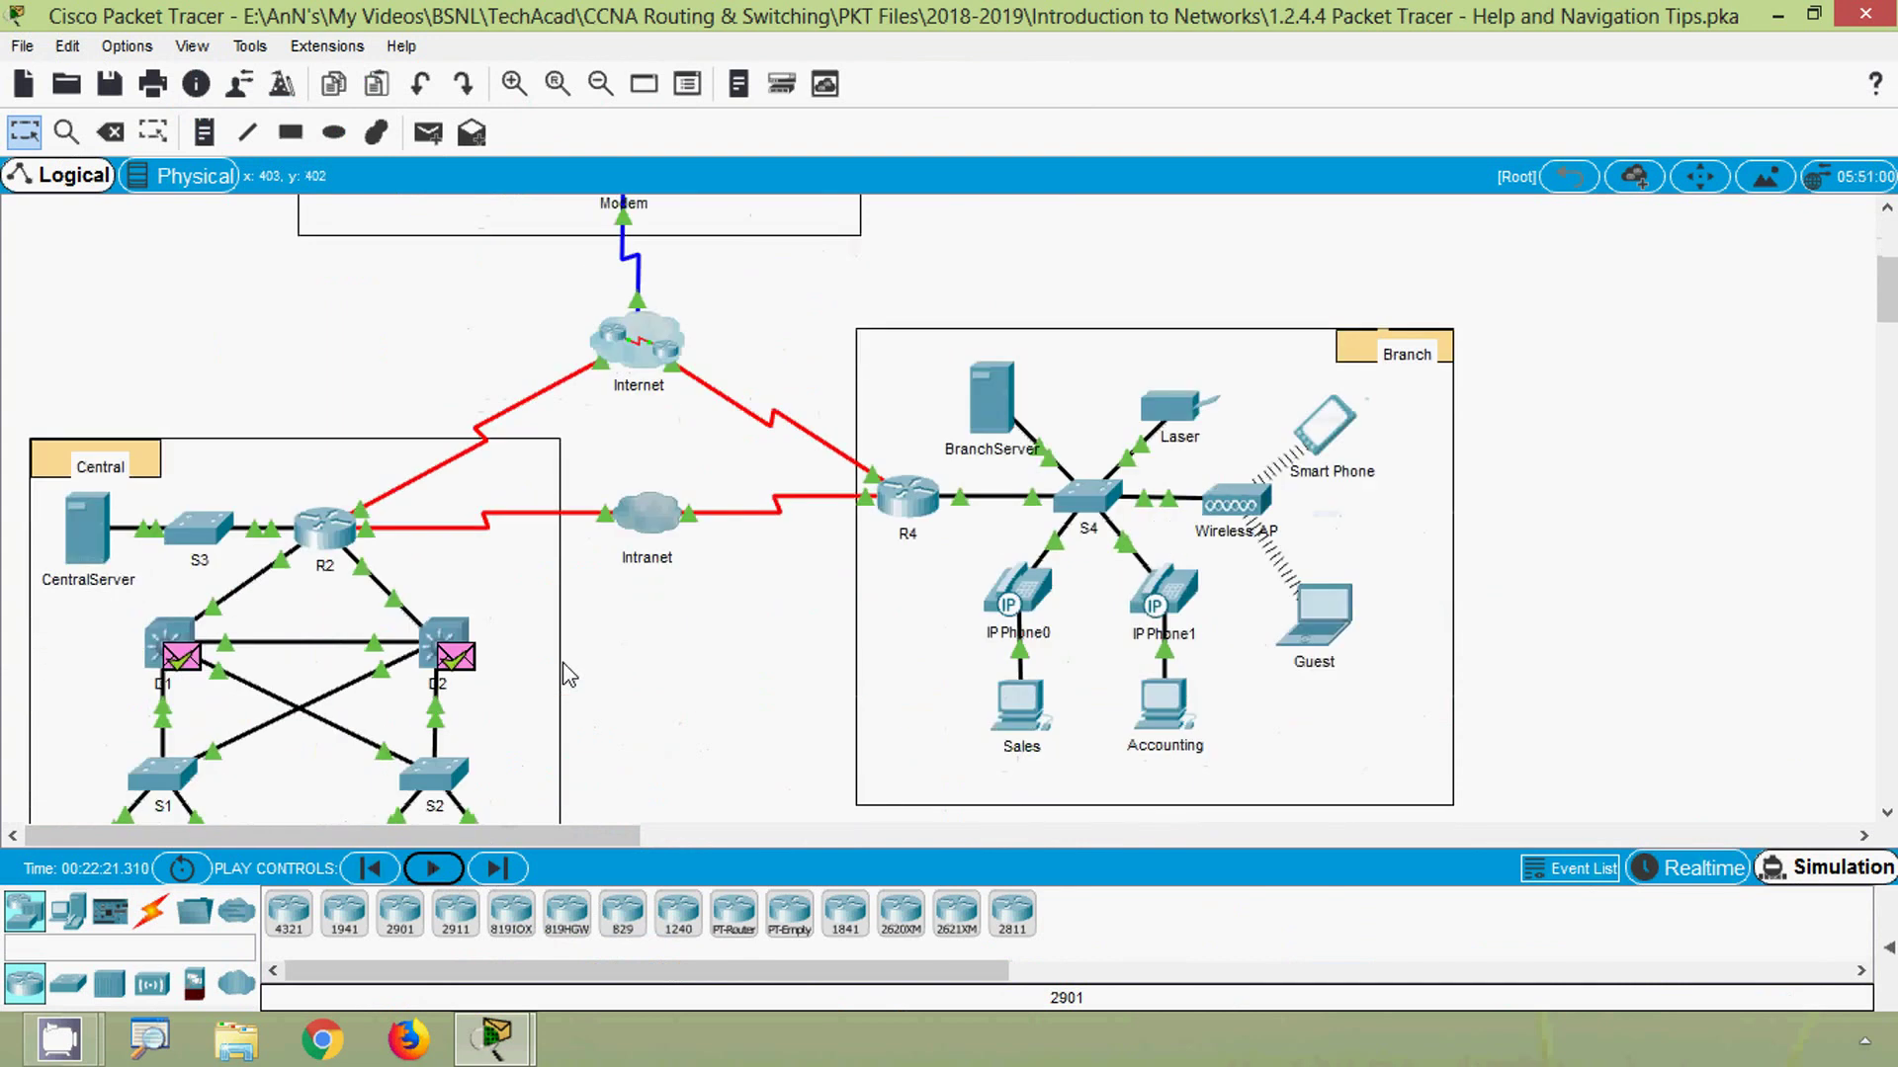
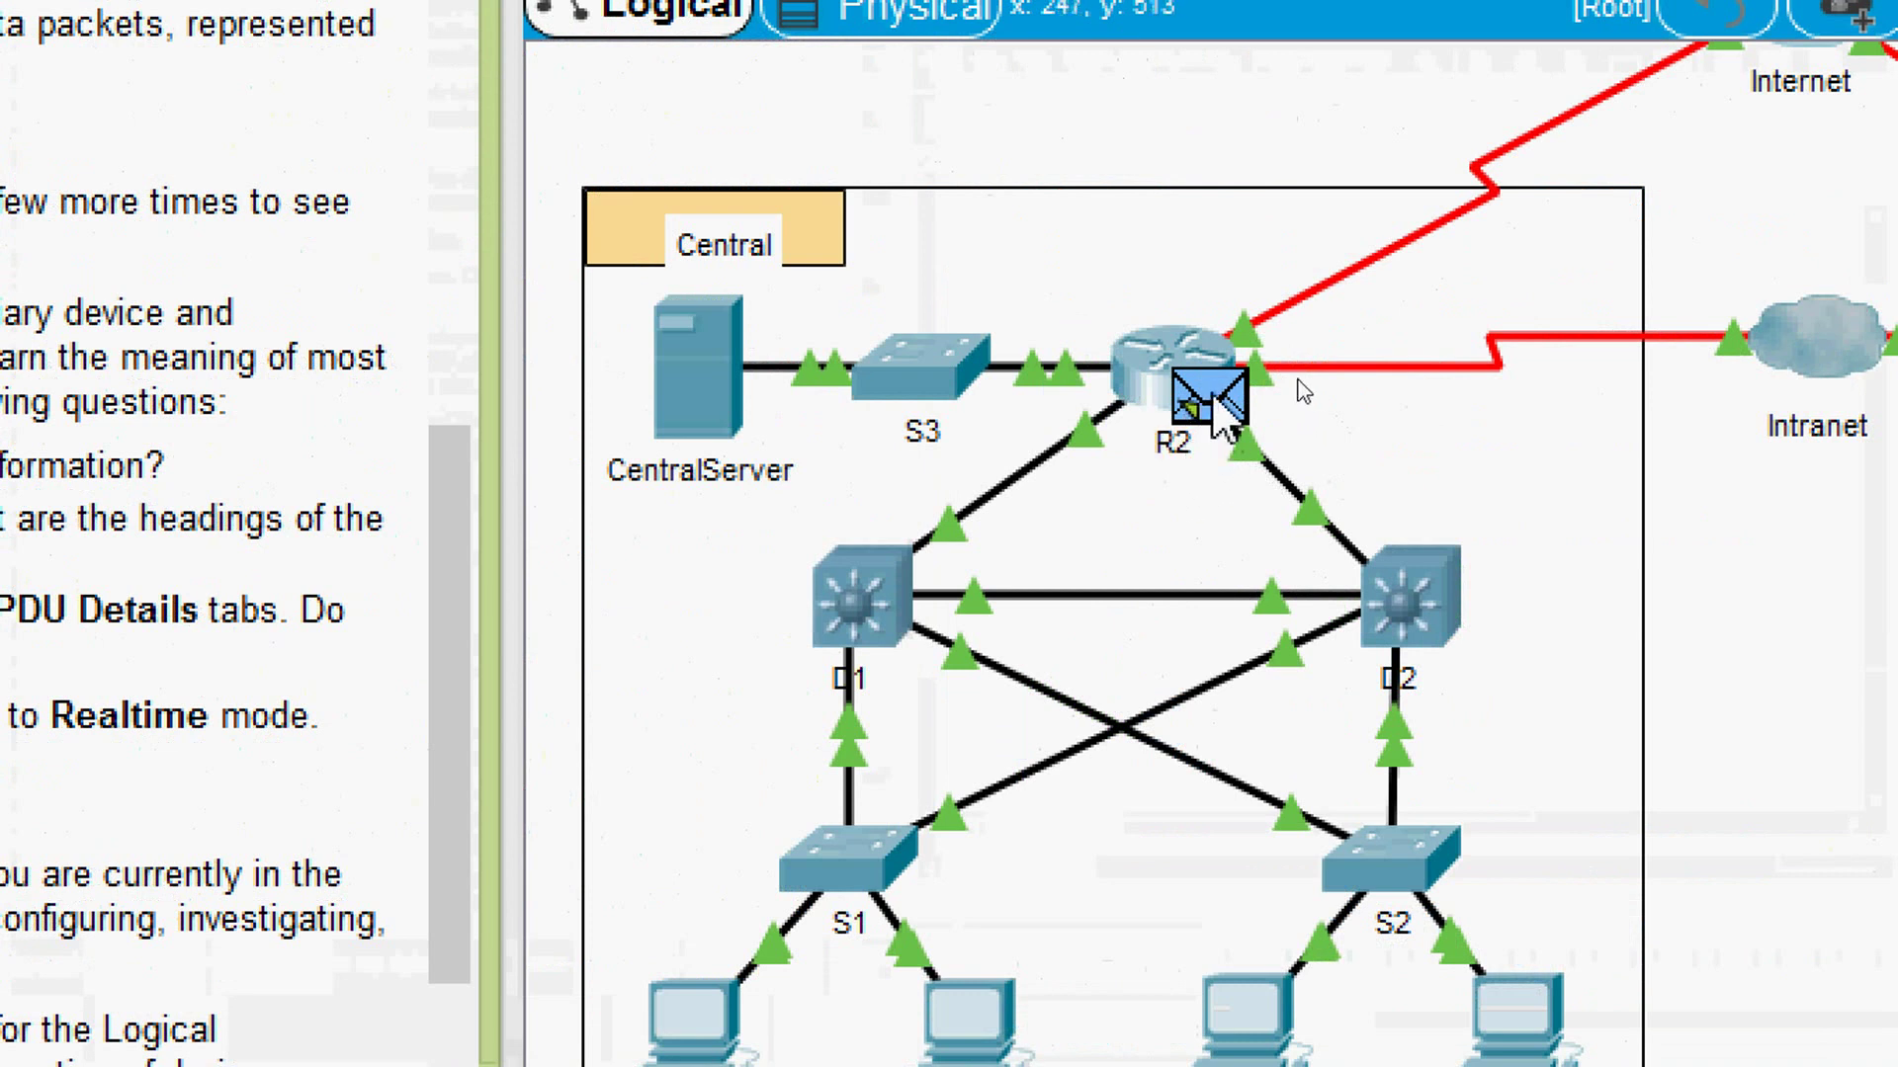
pyautogui.click(1208, 395)
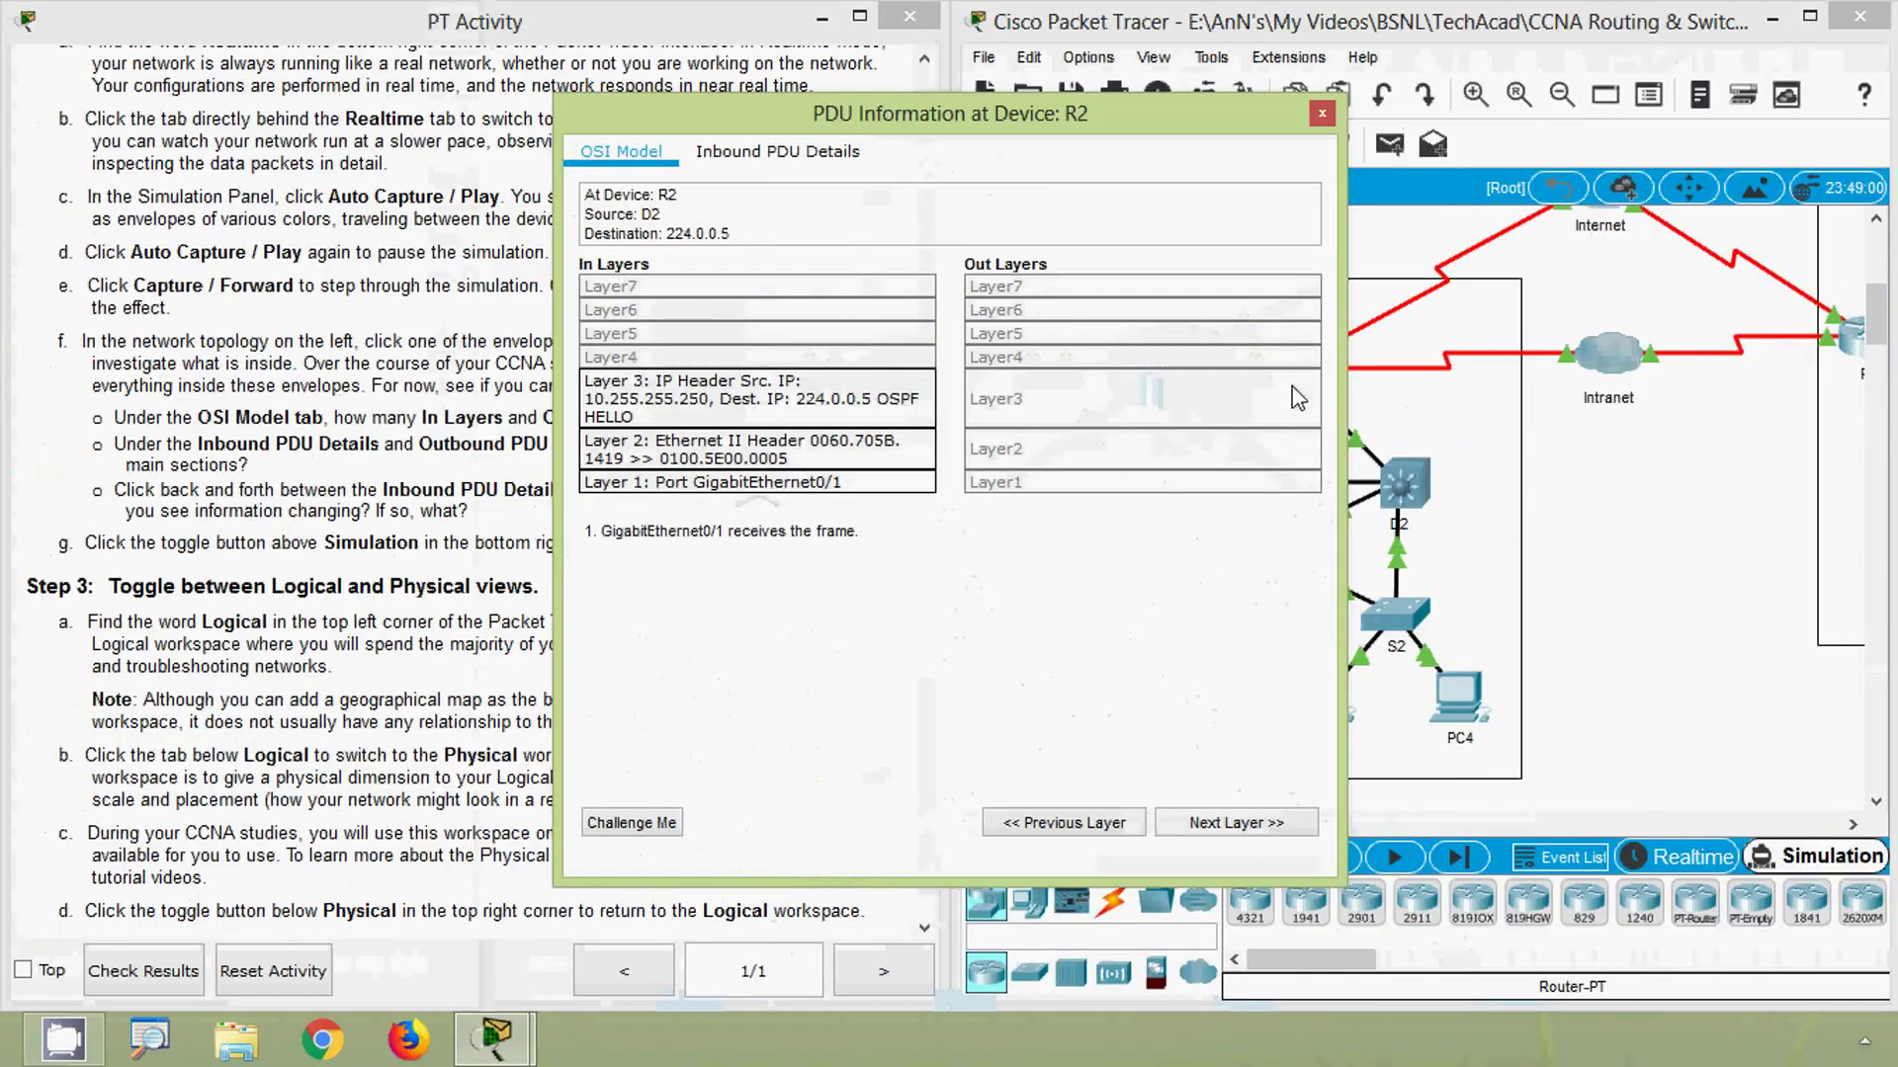
pyautogui.moveTo(972, 135); pyautogui.dragTo(1104, 162)
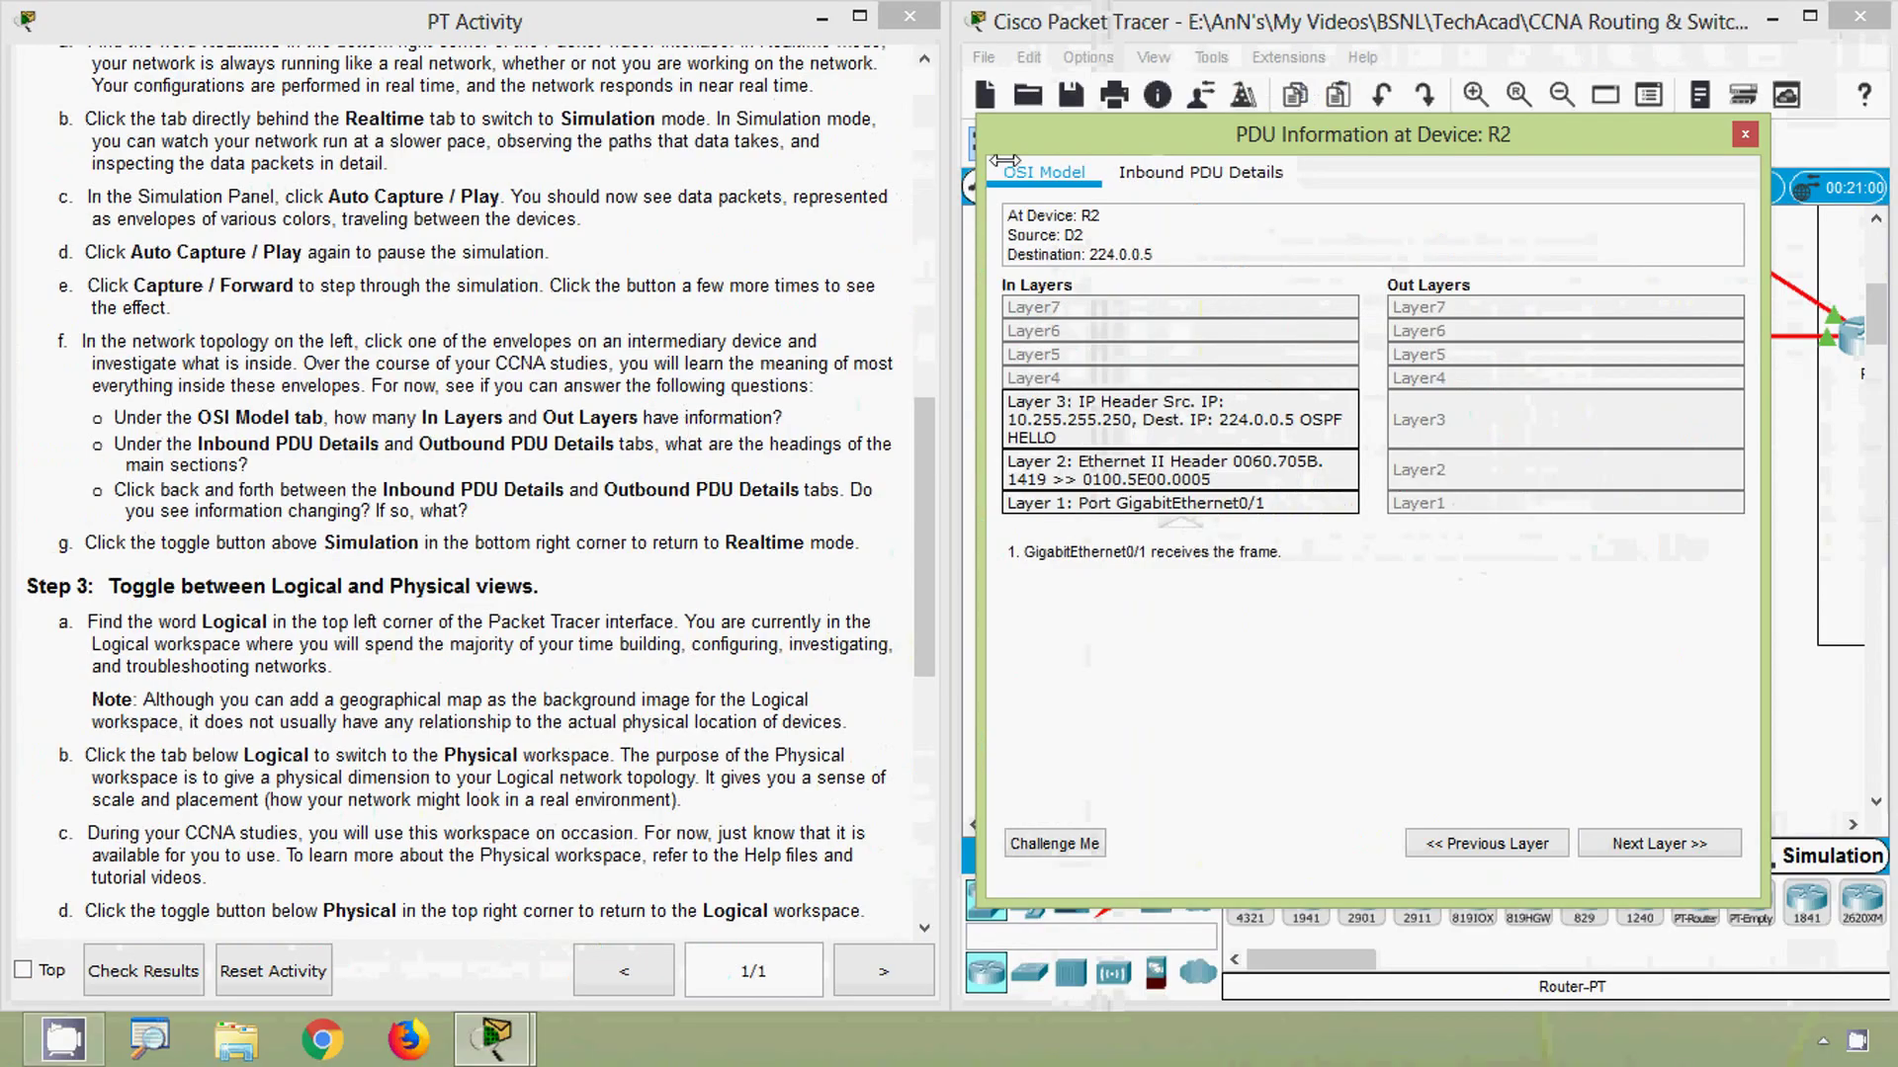
pyautogui.moveTo(1048, 150); pyautogui.dragTo(952, 214)
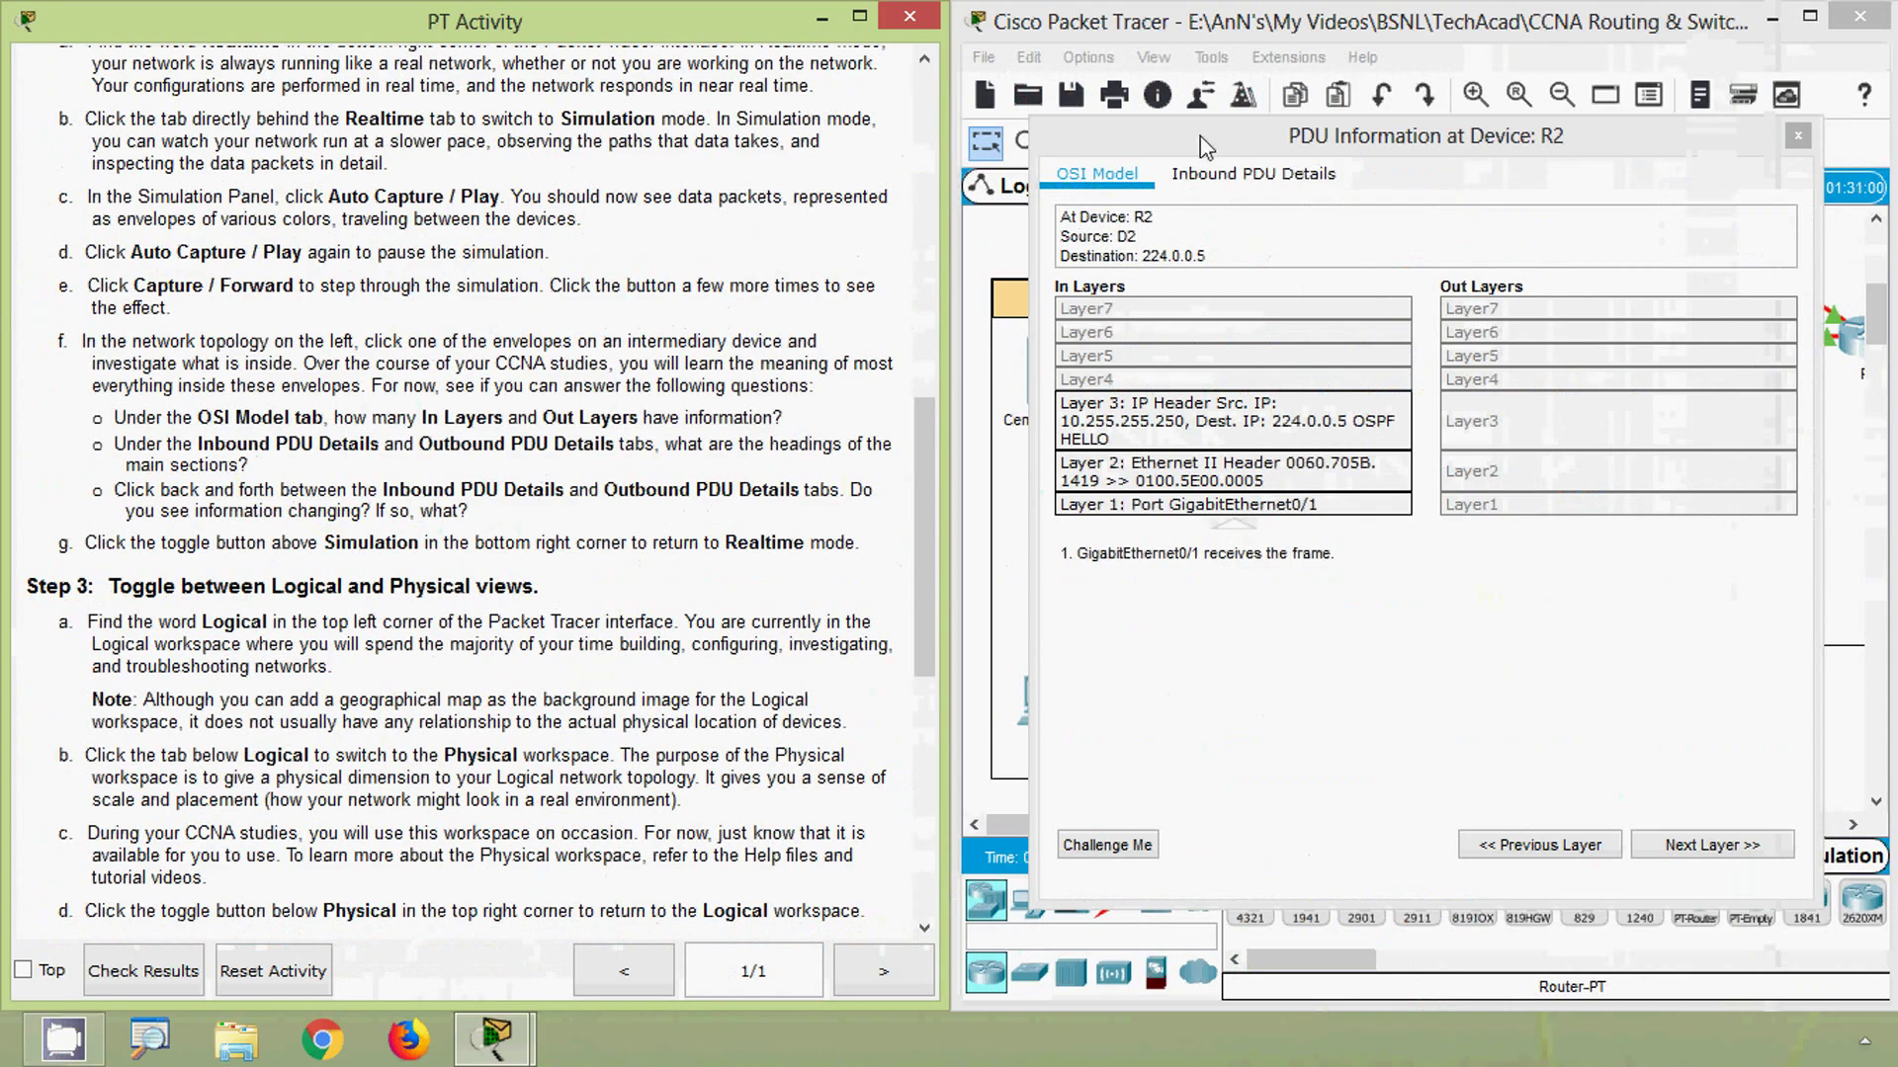
# Examine the packet's OSI Model layers at router R2 and the Ethernet II, IP and OSPF Hello sections of its Inbound PDU Details.
pyautogui.moveTo(1204, 146); pyautogui.dragTo(1179, 158)
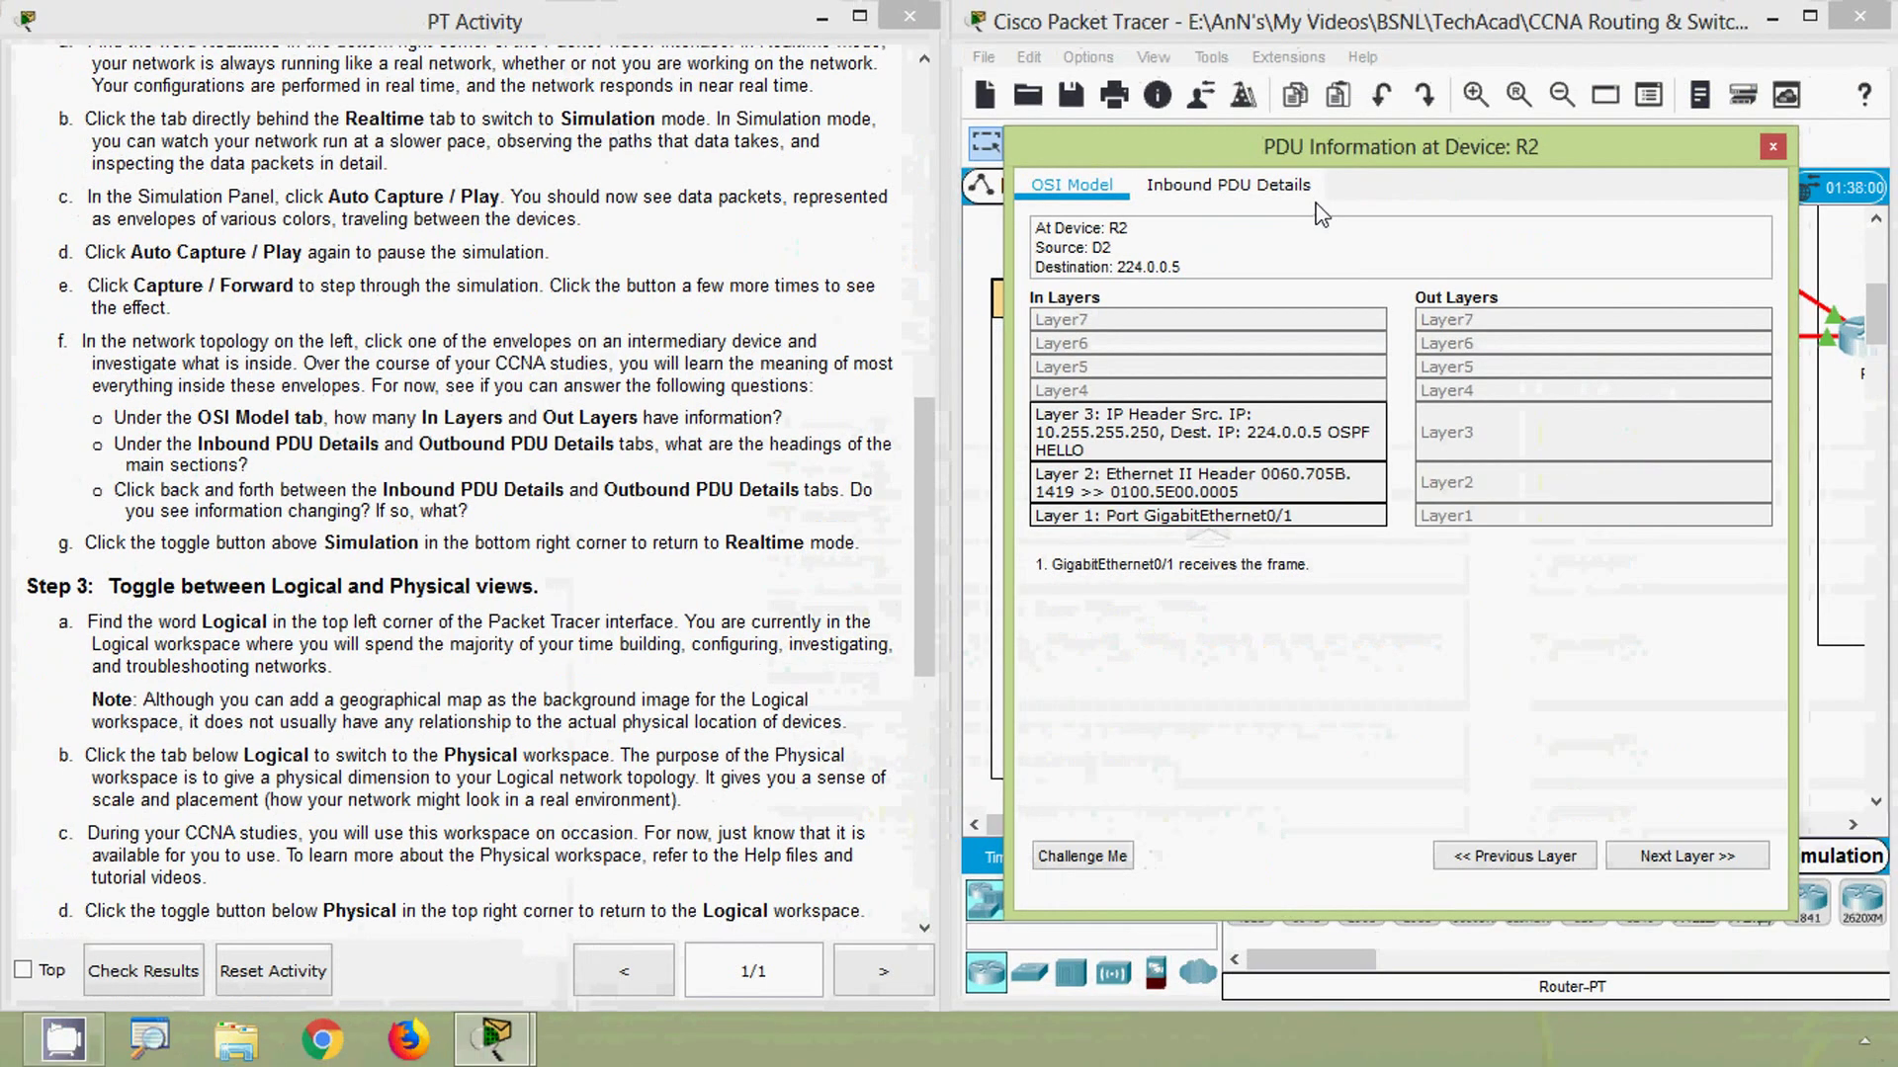
pyautogui.click(1111, 601)
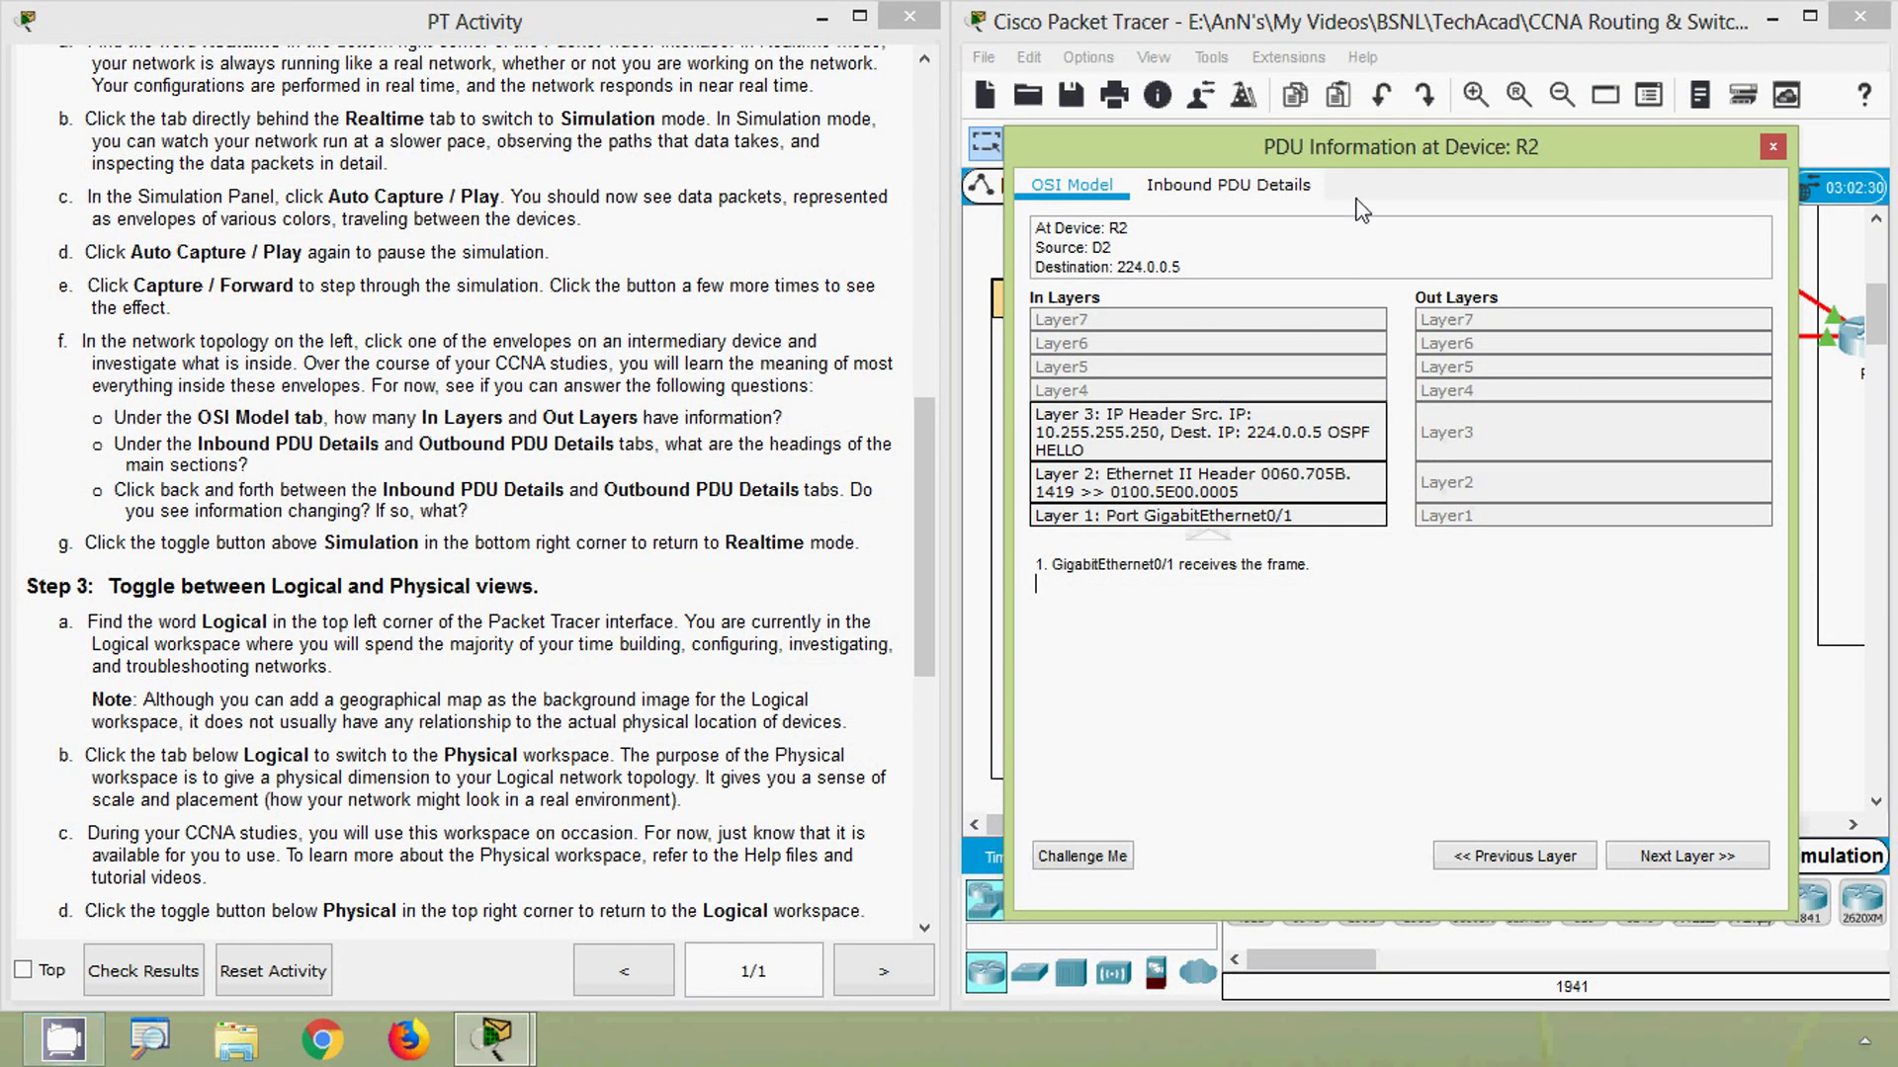
pyautogui.moveTo(1339, 148); pyautogui.dragTo(1252, 76)
pyautogui.click(1181, 113)
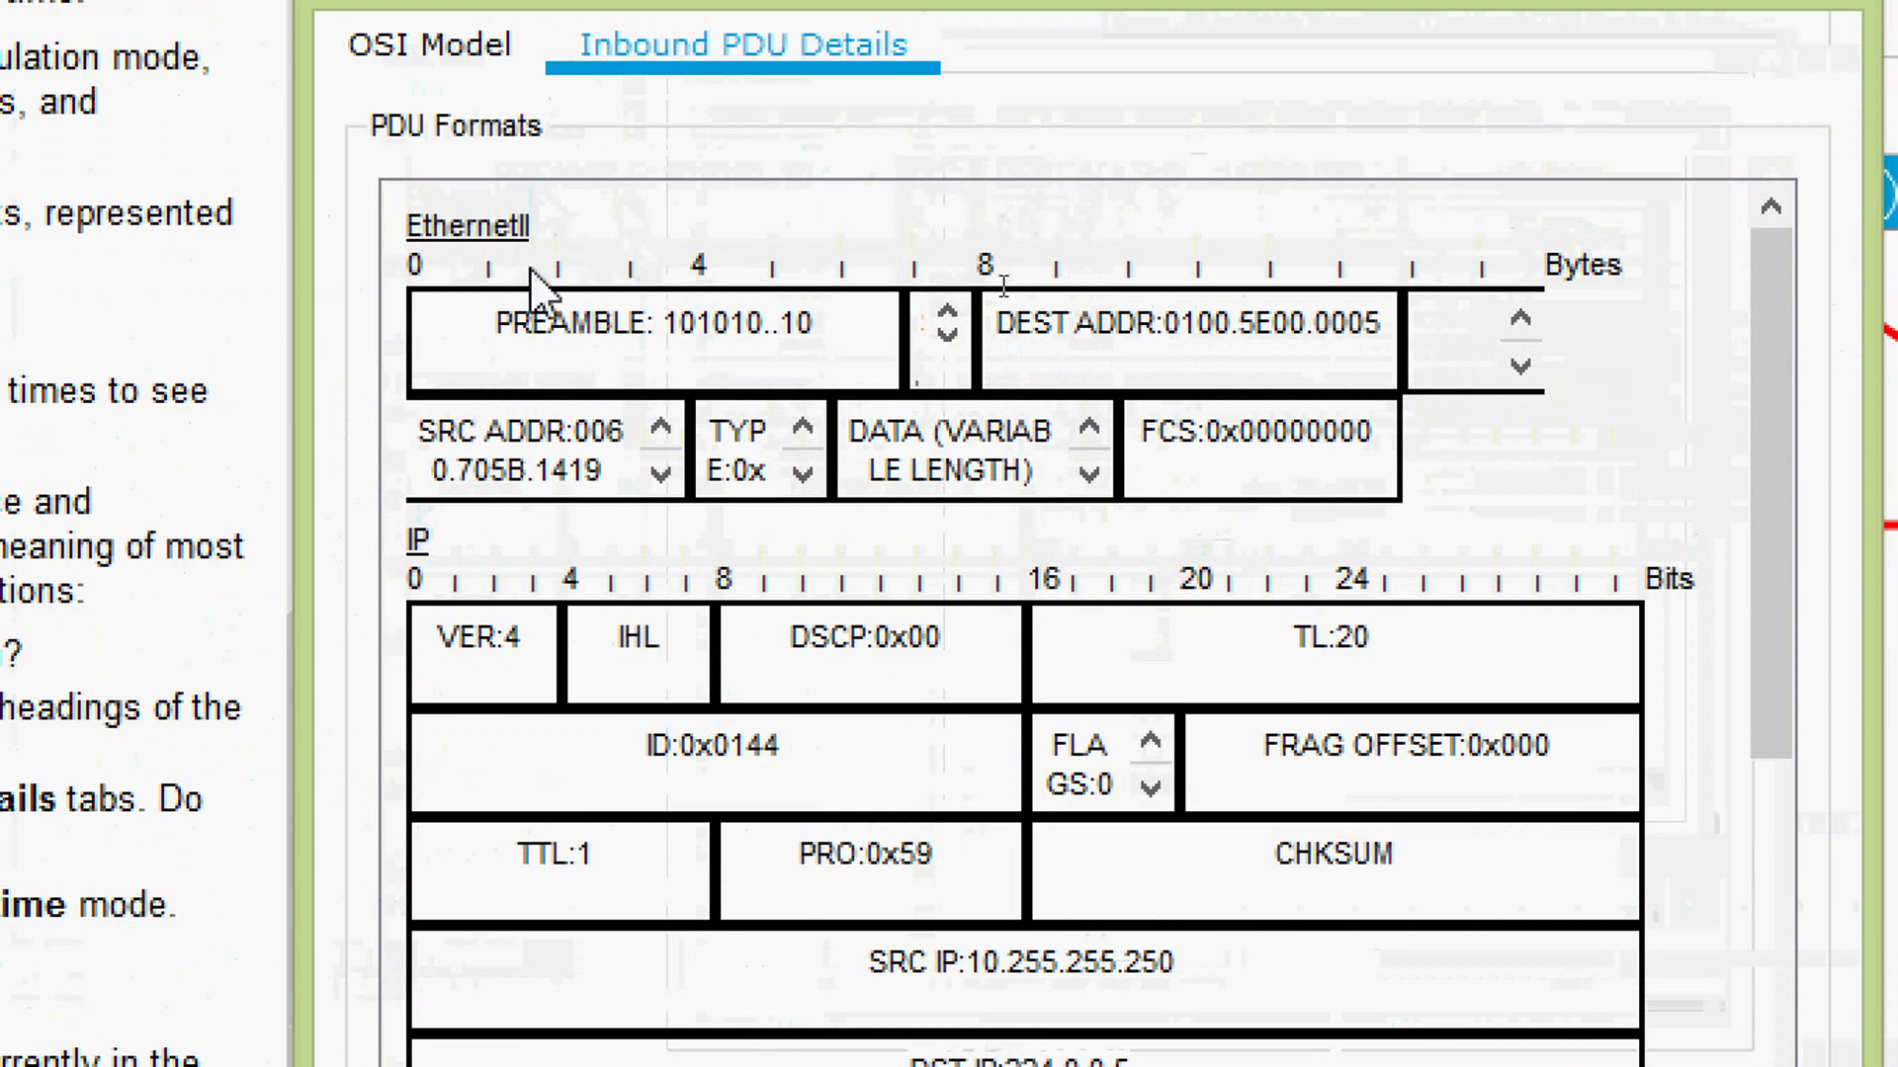
pyautogui.scroll(-5, 436, 593)
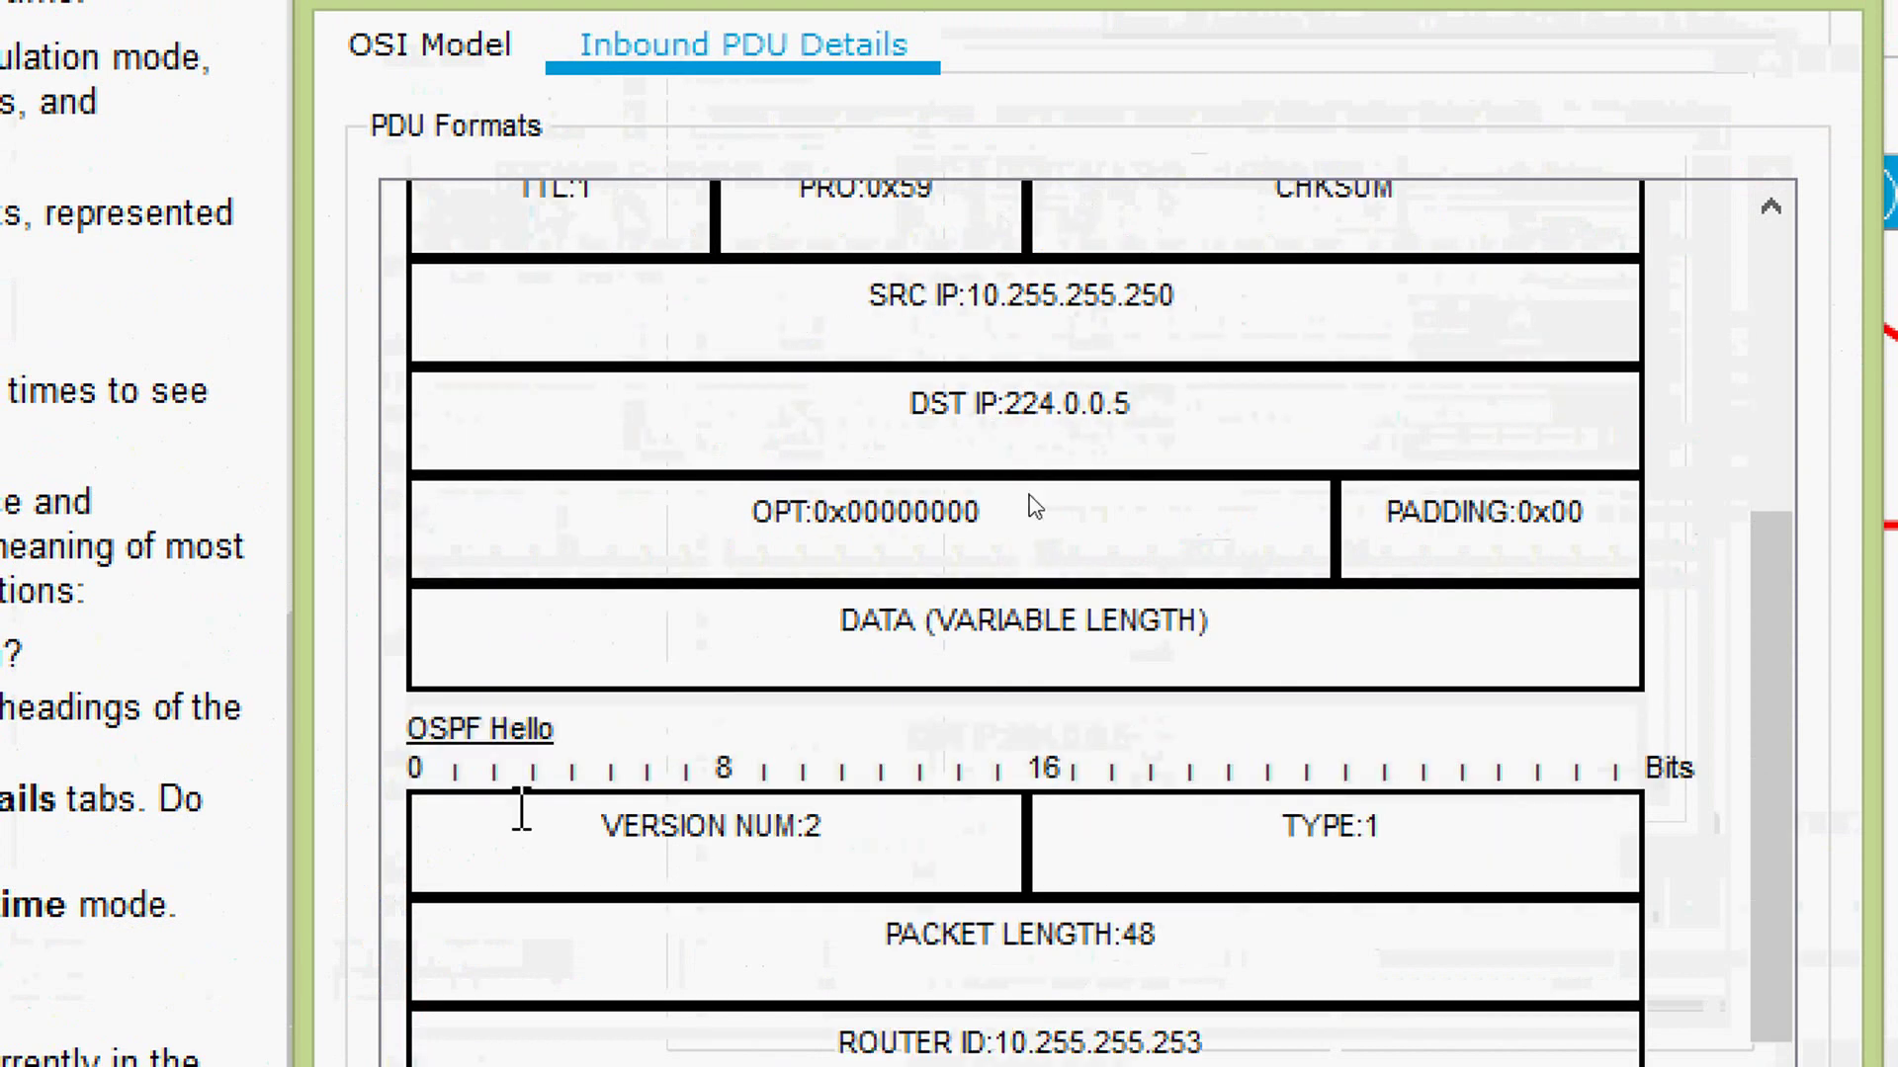
pyautogui.scroll(-6, 603, 804)
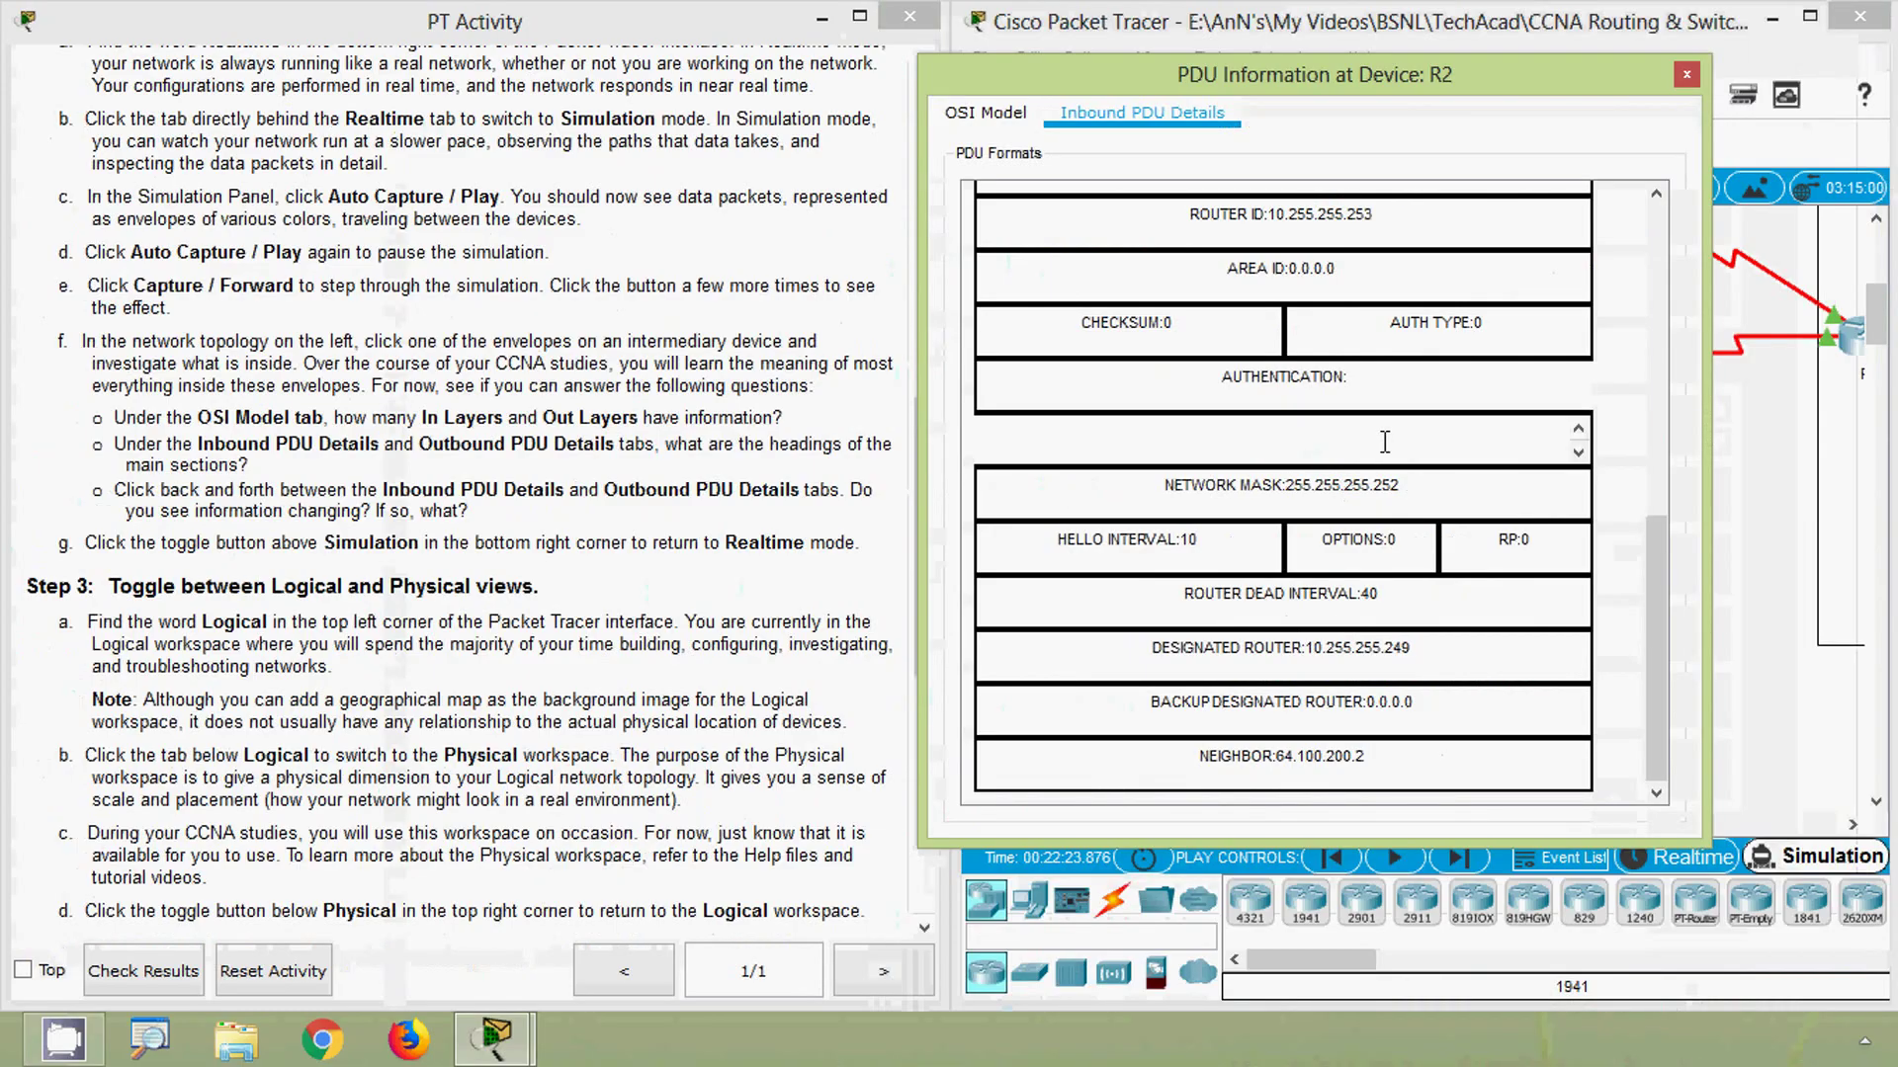
pyautogui.scroll(6, 1349, 482)
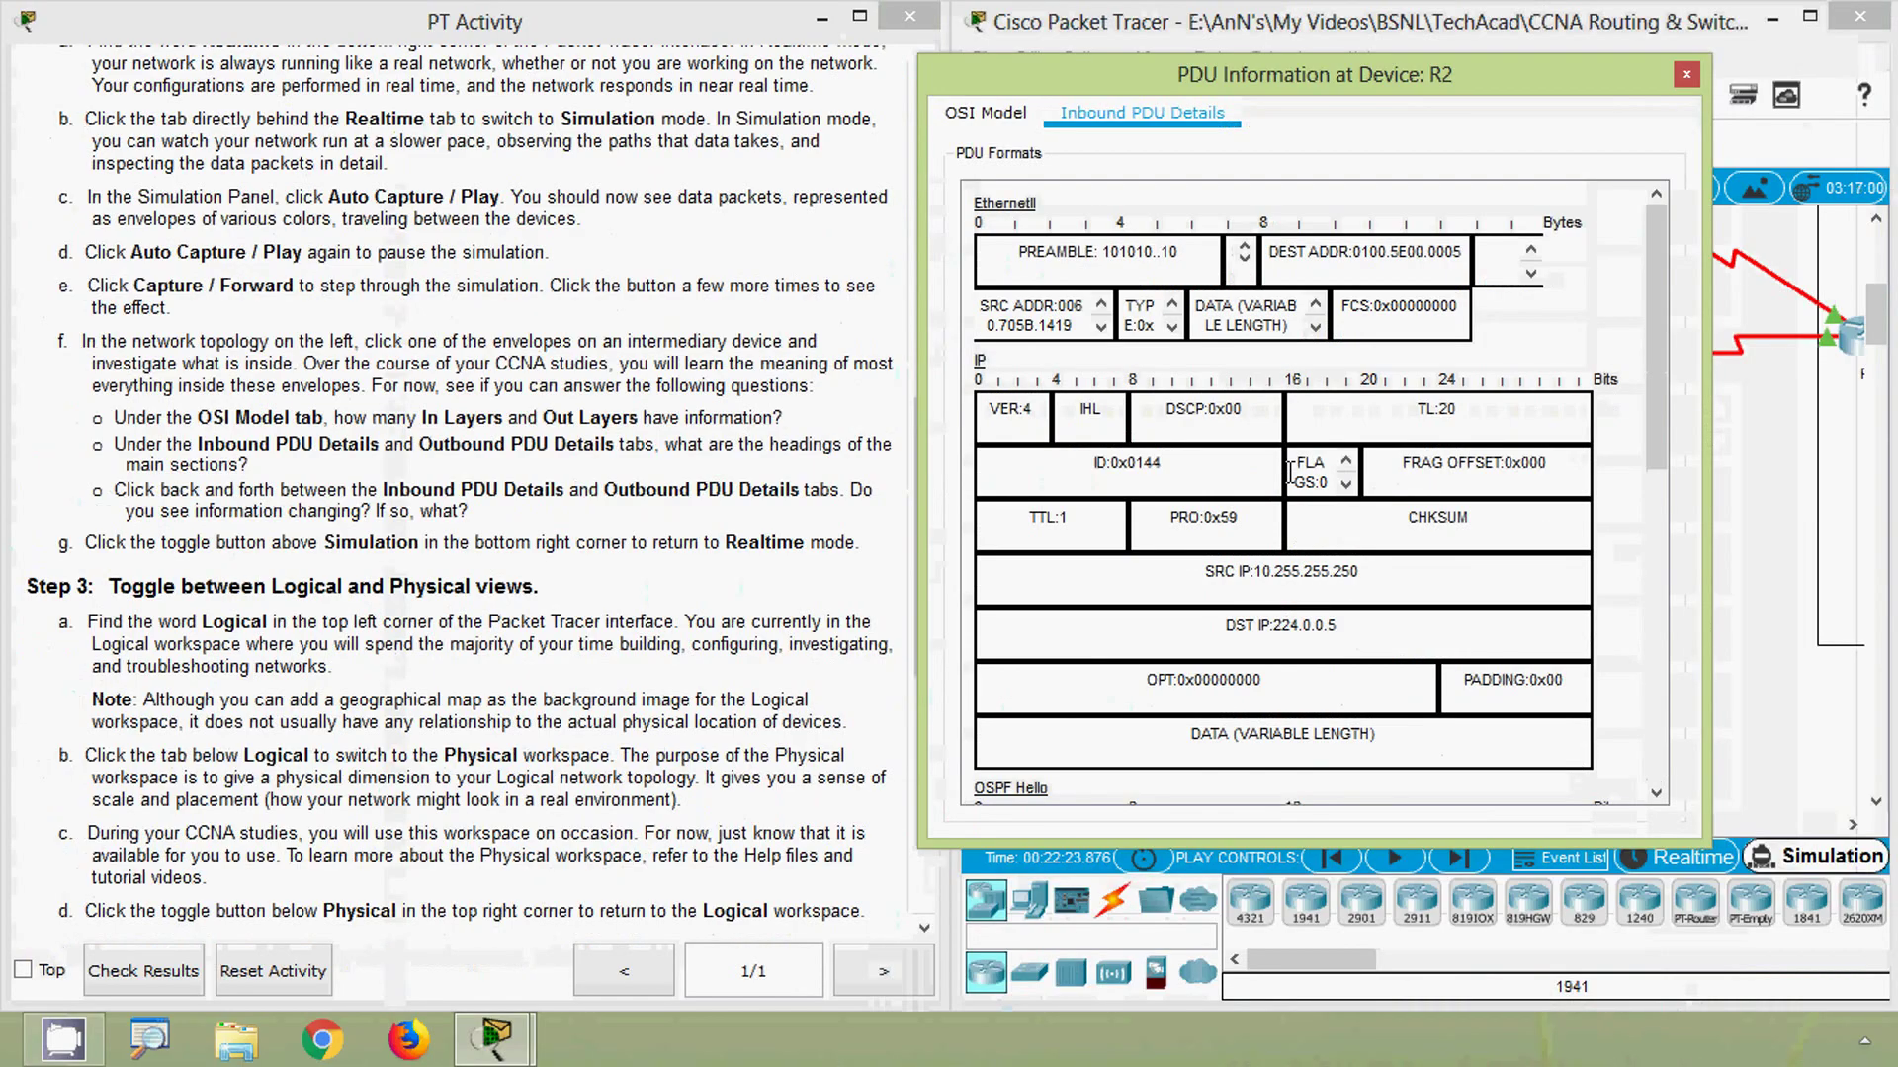
# Close the packet's PDU information and return the network to Realtime mode.
pyautogui.click(622, 598)
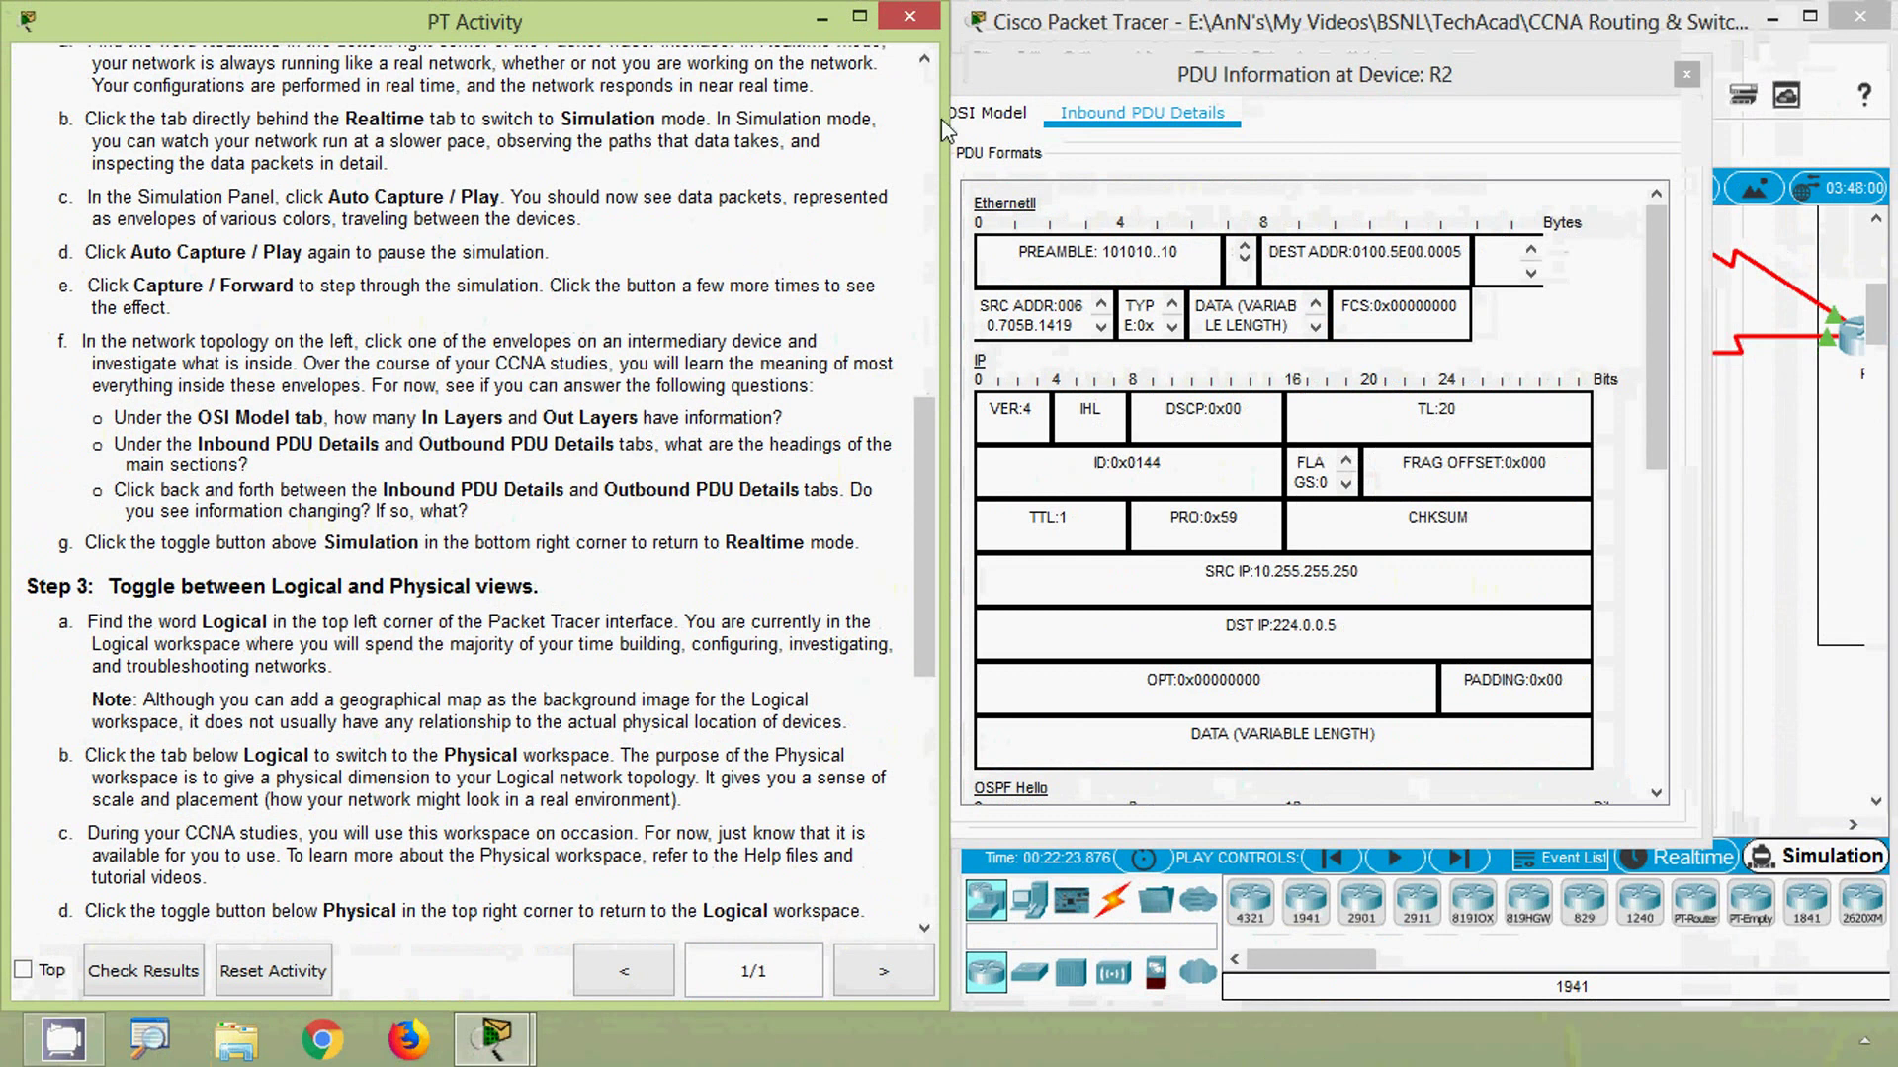
pyautogui.moveTo(1076, 91); pyautogui.dragTo(1114, 121)
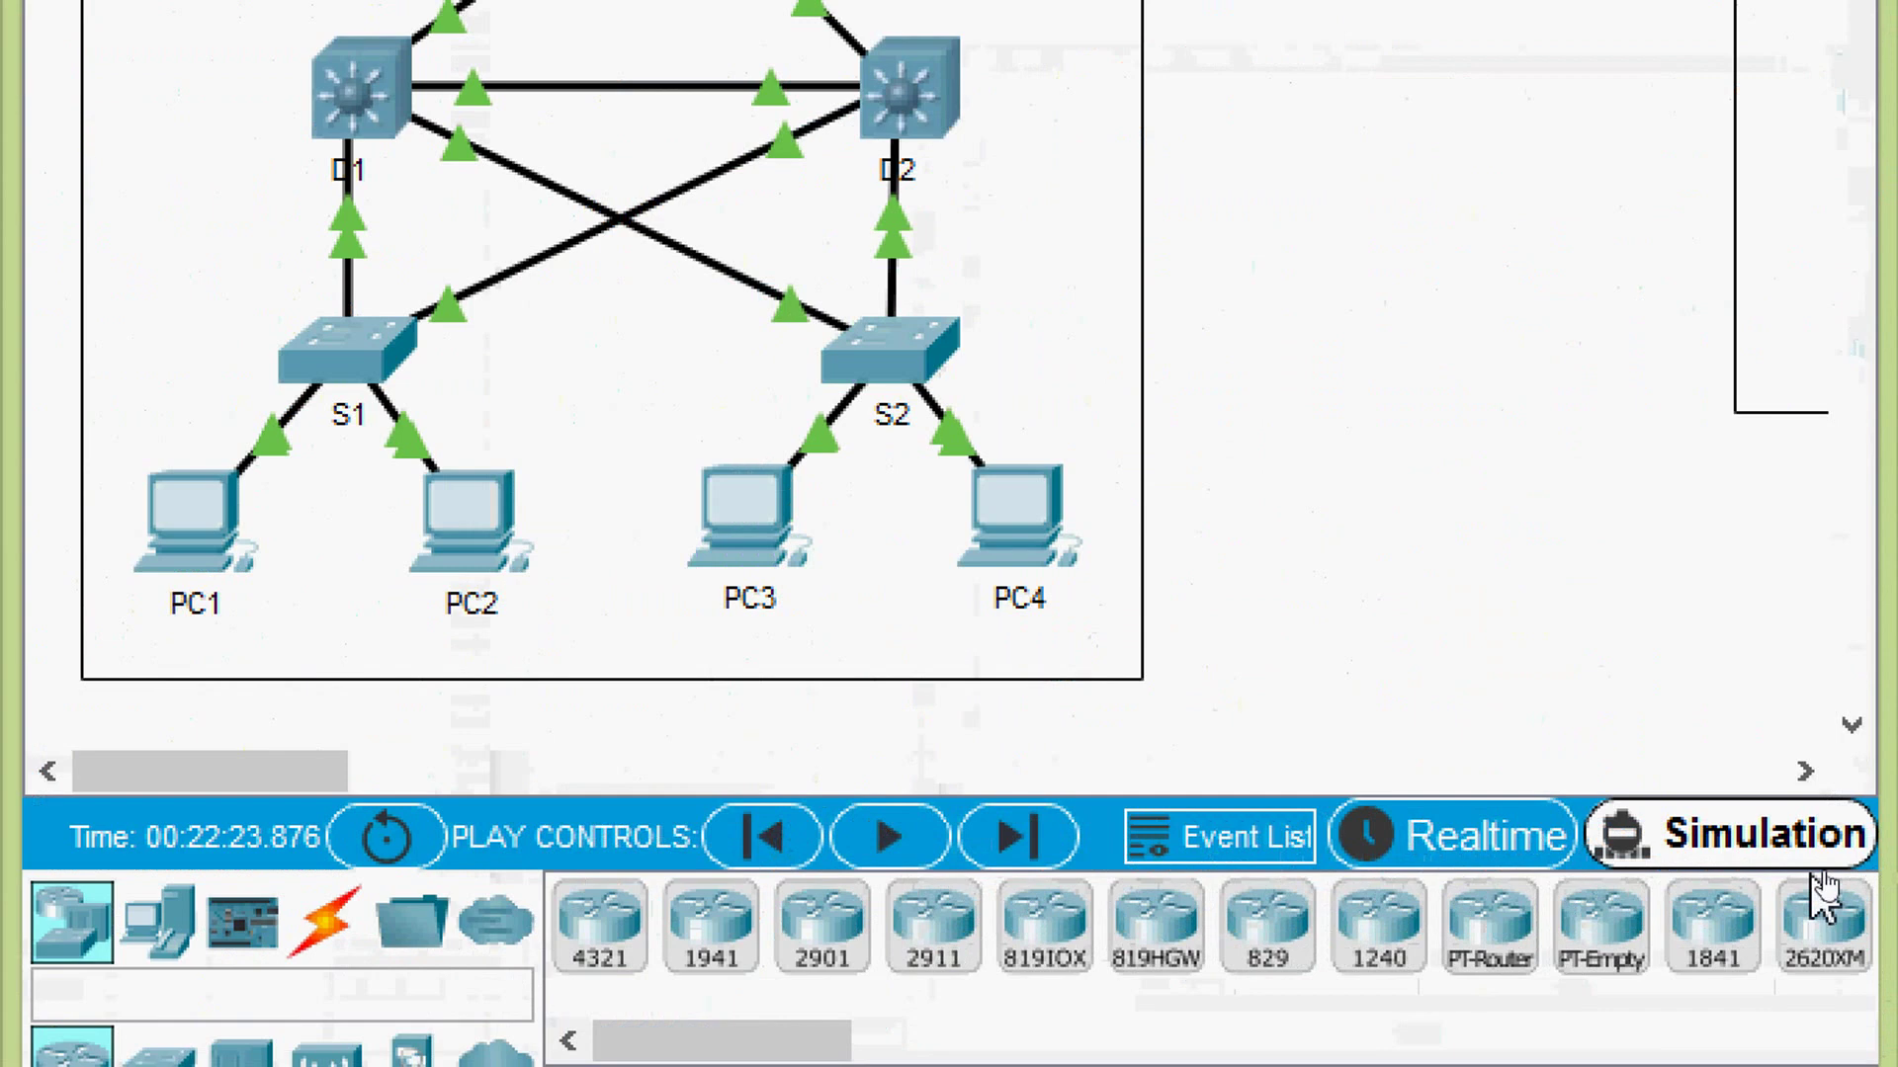
pyautogui.click(1483, 852)
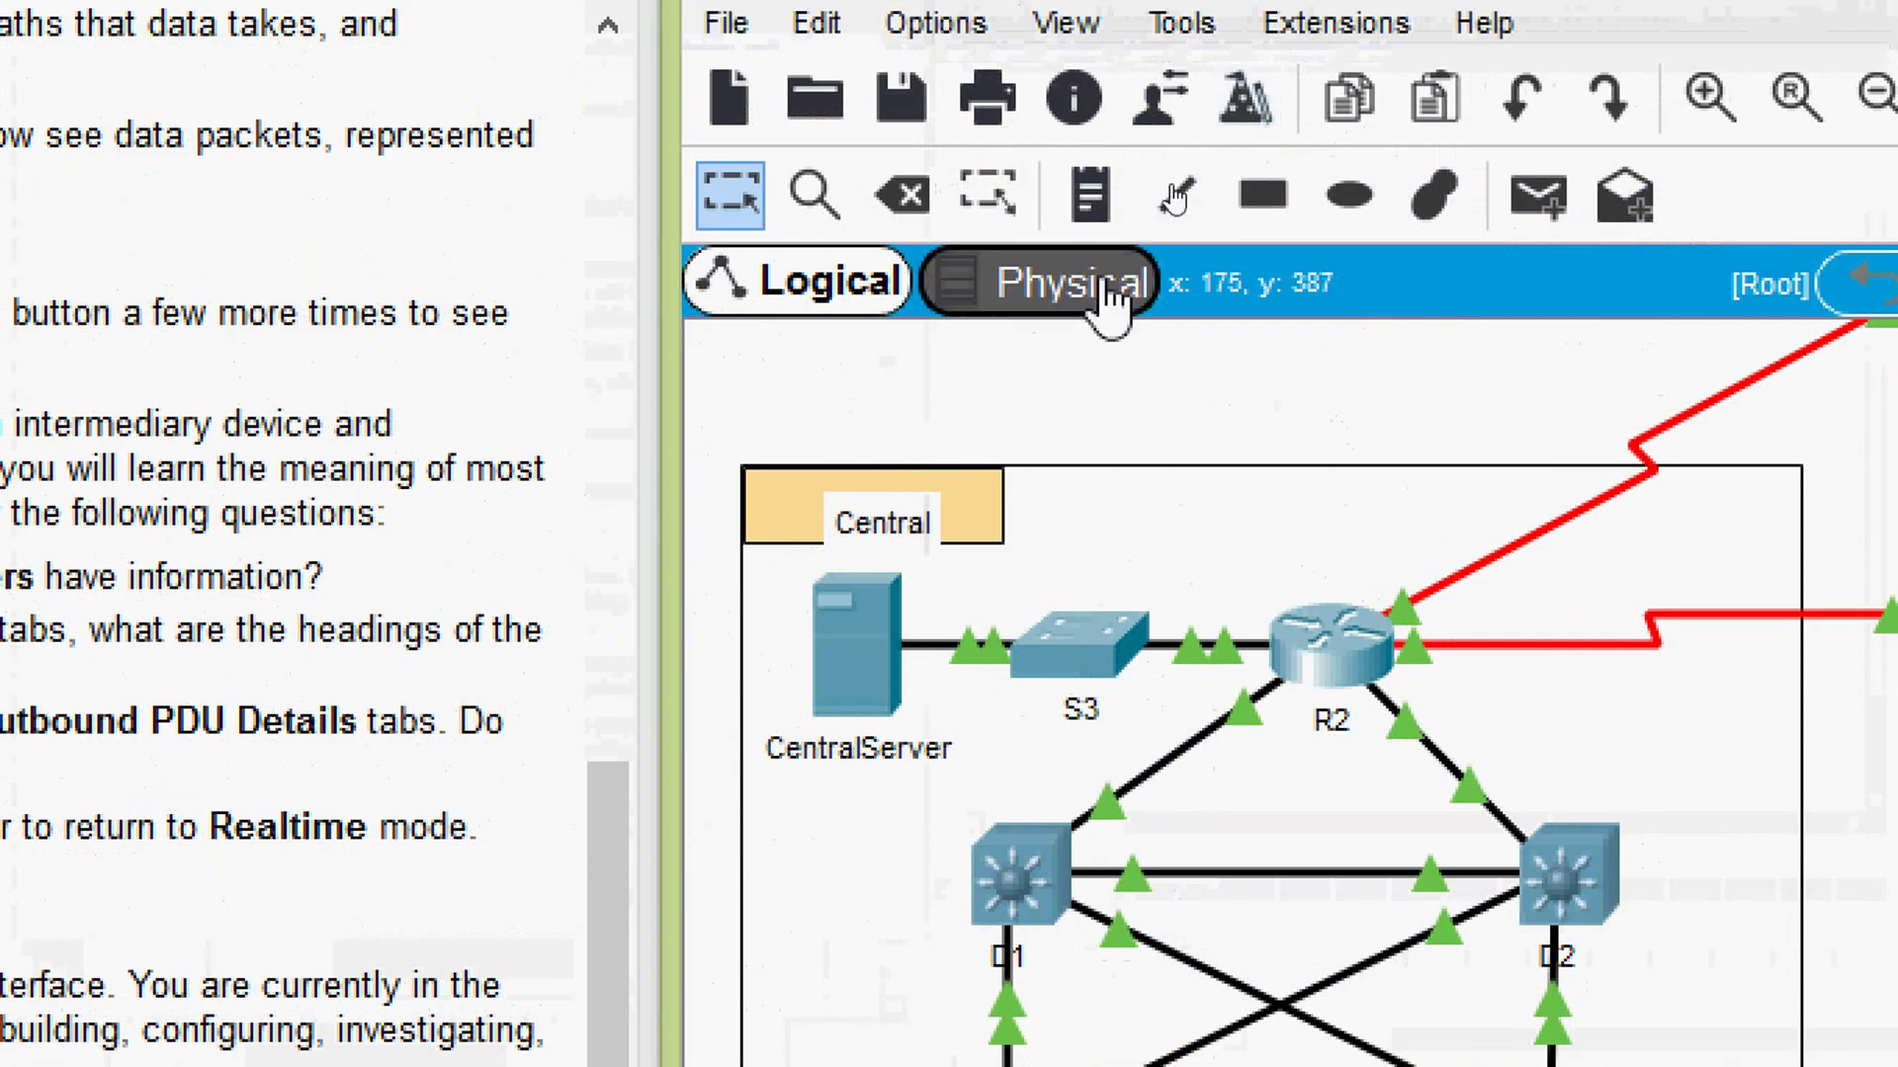
# Switch to the Physical workspace in a maximized window and look over the Intercity map around Home City.
pyautogui.click(1102, 292)
pyautogui.click(1814, 30)
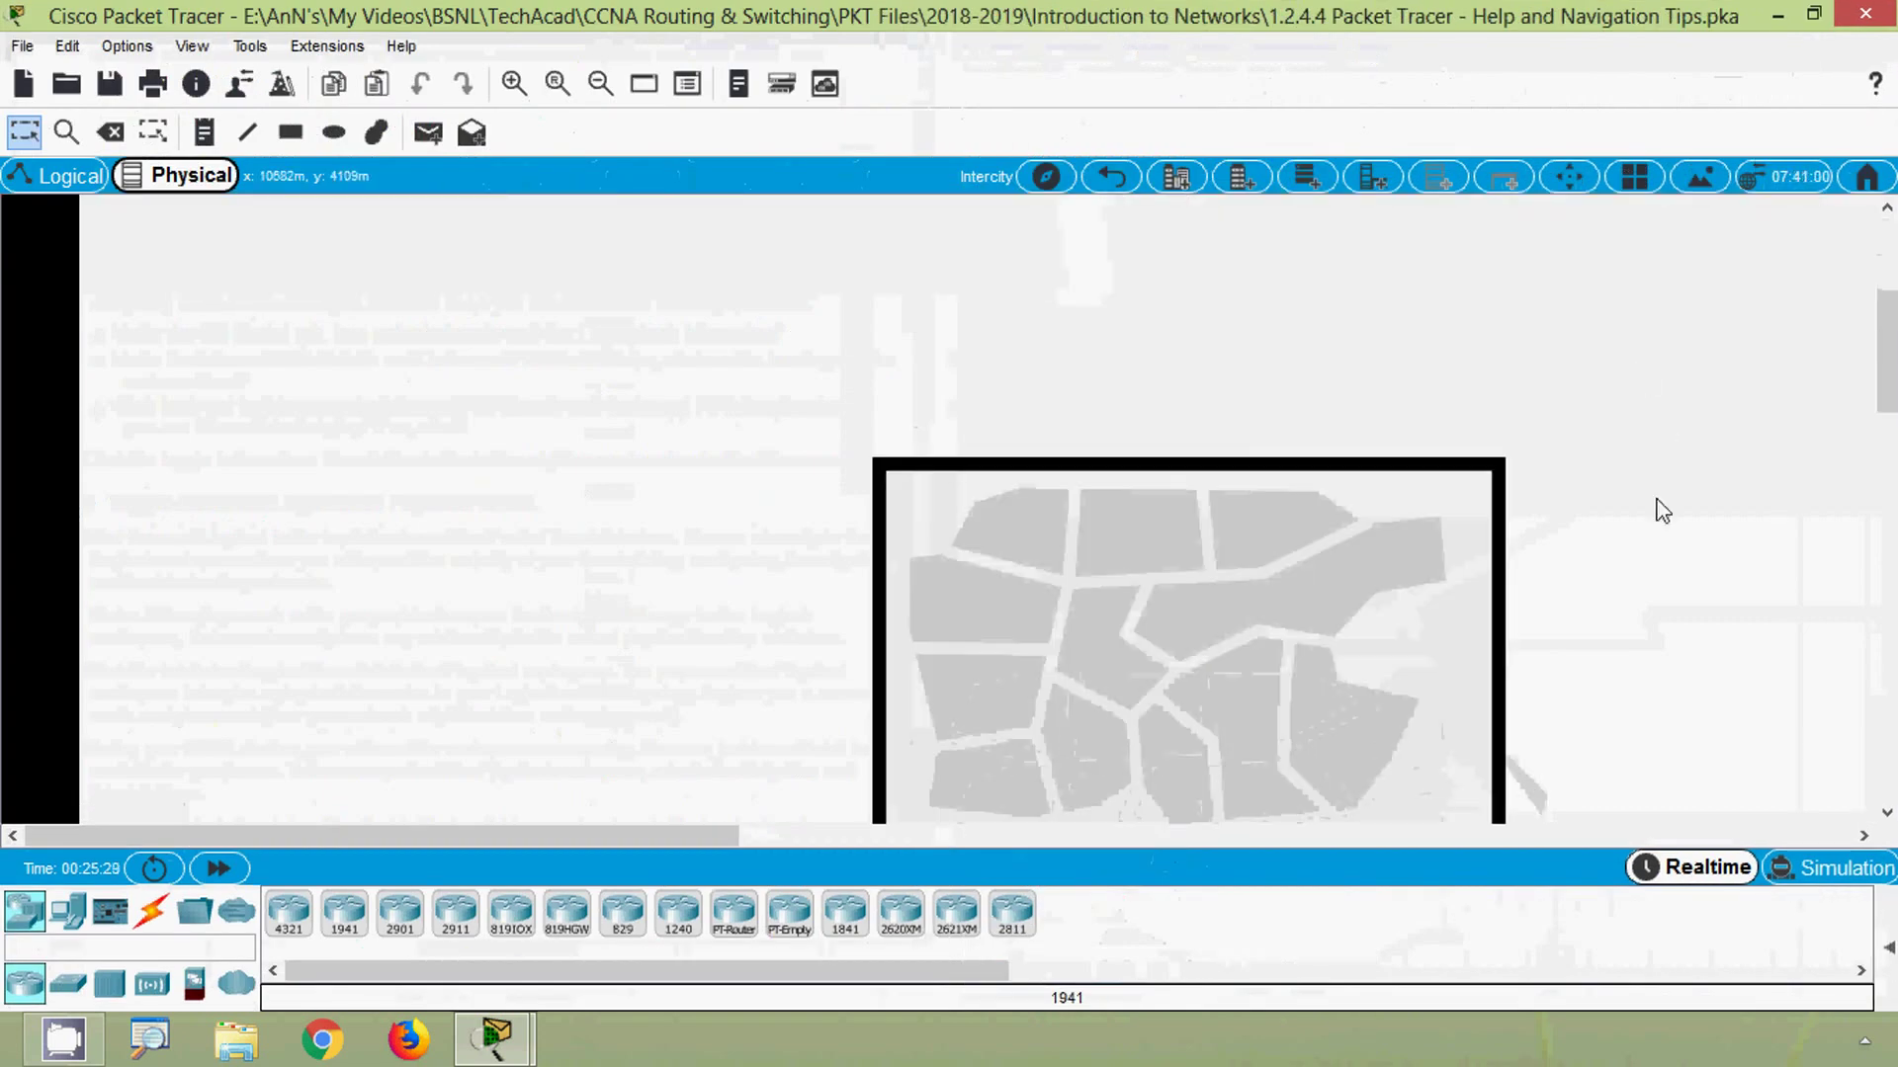
pyautogui.scroll(-5, 1663, 511)
pyautogui.moveTo(688, 835); pyautogui.dragTo(1168, 835)
pyautogui.scroll(-5, 1146, 678)
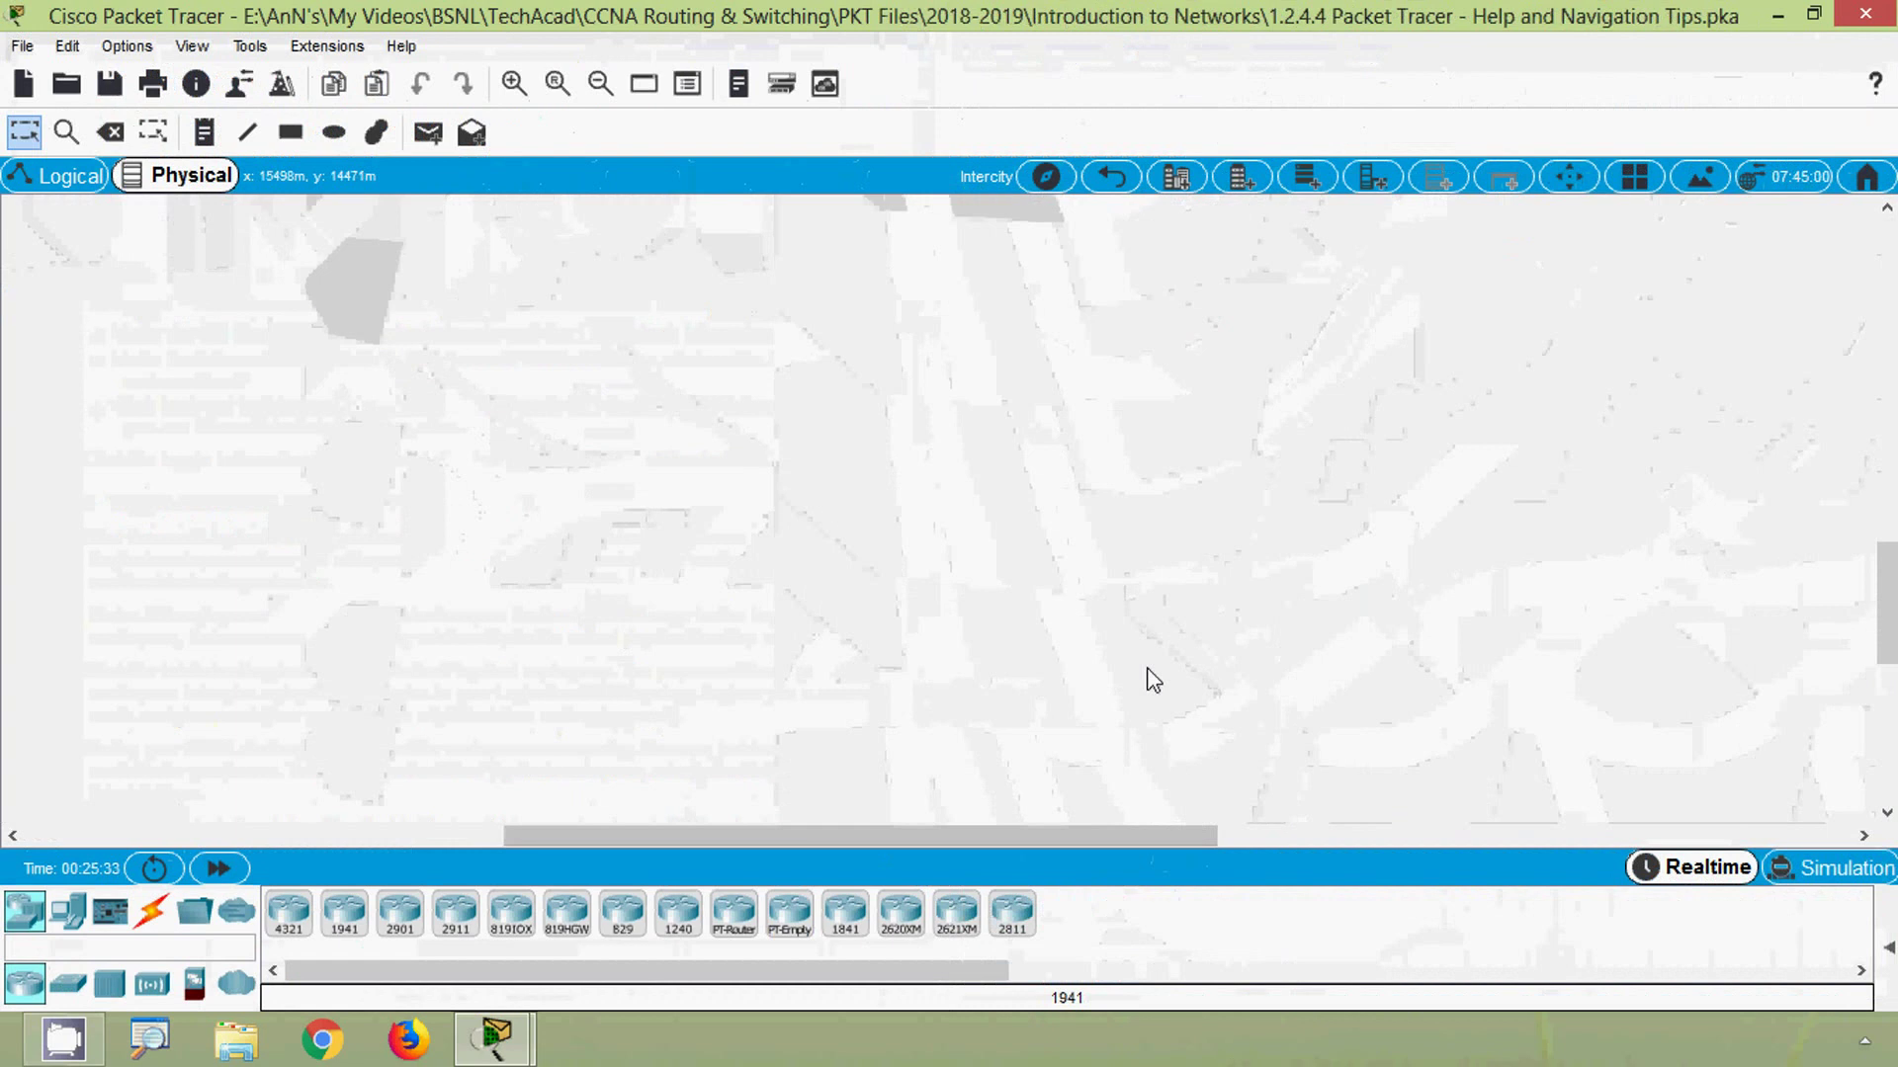
pyautogui.scroll(-5, 1146, 678)
pyautogui.moveTo(1076, 840); pyautogui.dragTo(597, 835)
pyautogui.scroll(2, 742, 643)
pyautogui.scroll(5, 746, 644)
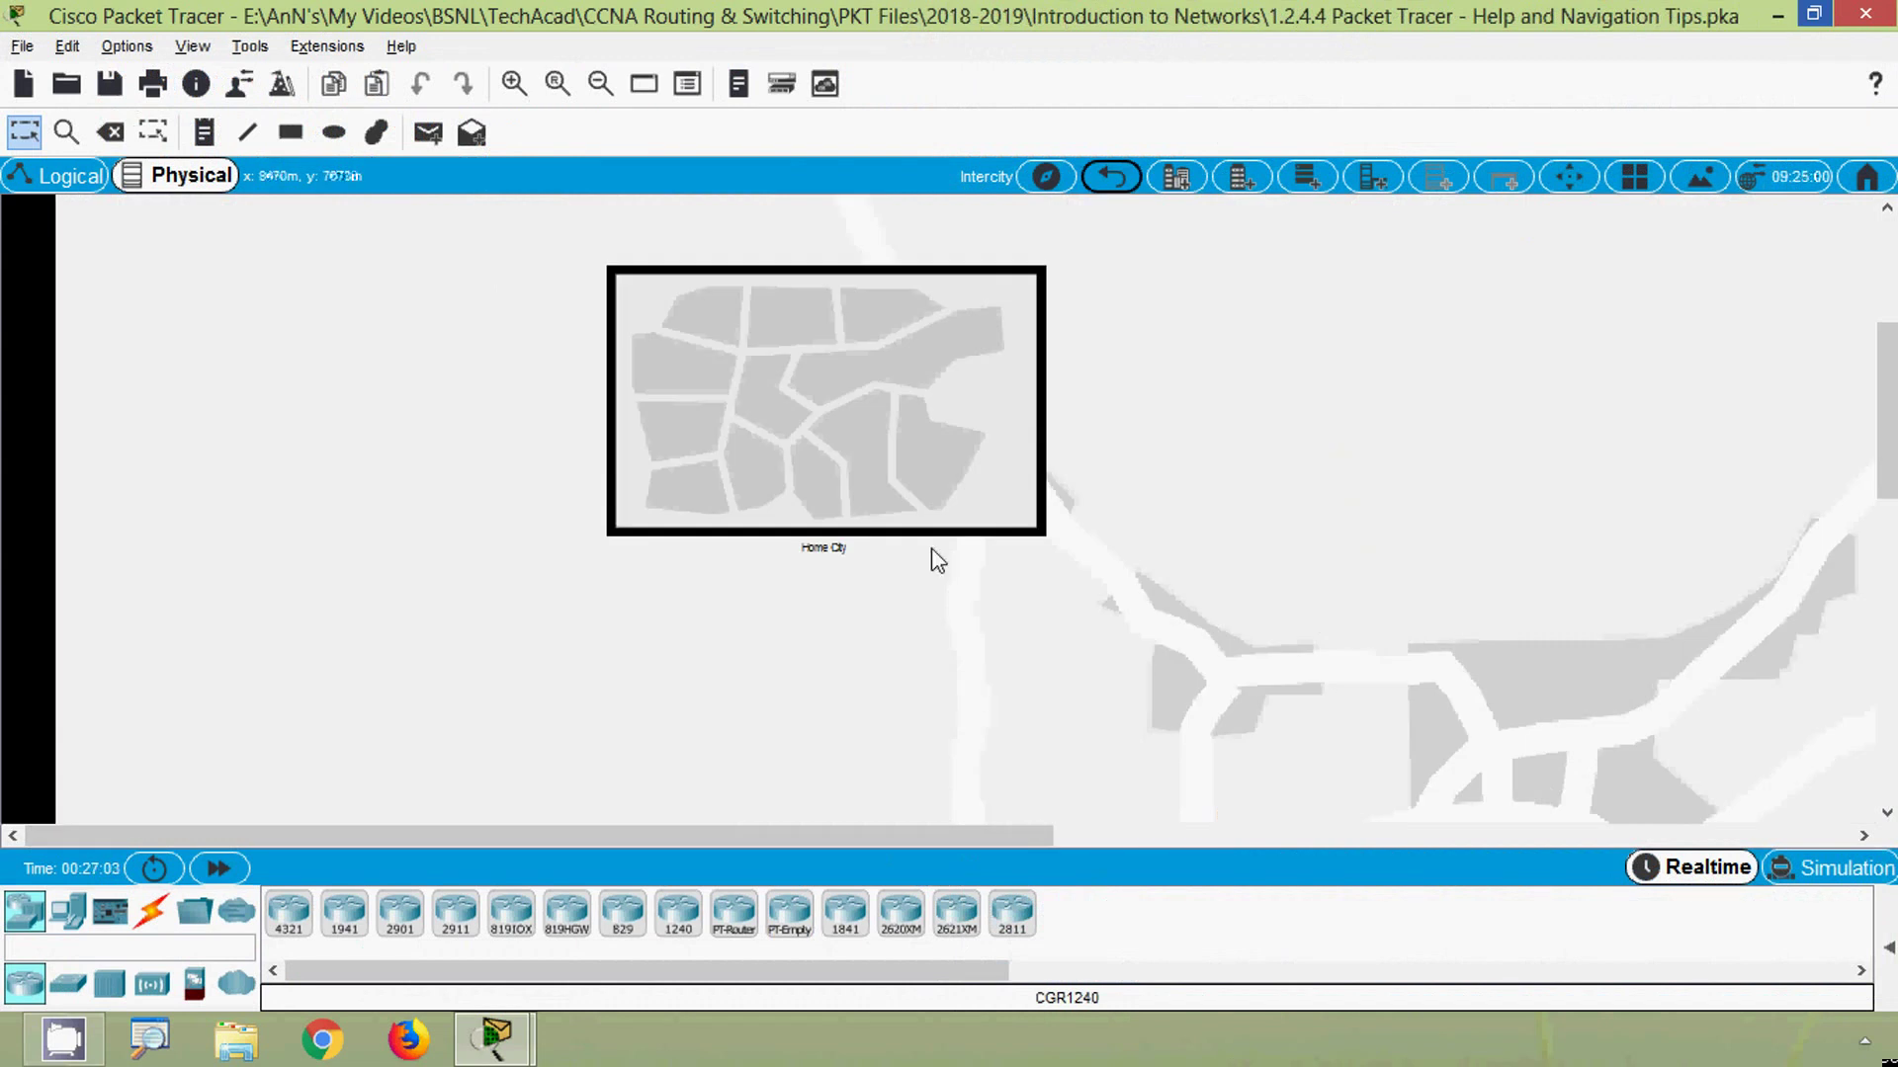
# Open Home City, look over its offices and the links between them, and go back to the Intercity view.
pyautogui.click(861, 463)
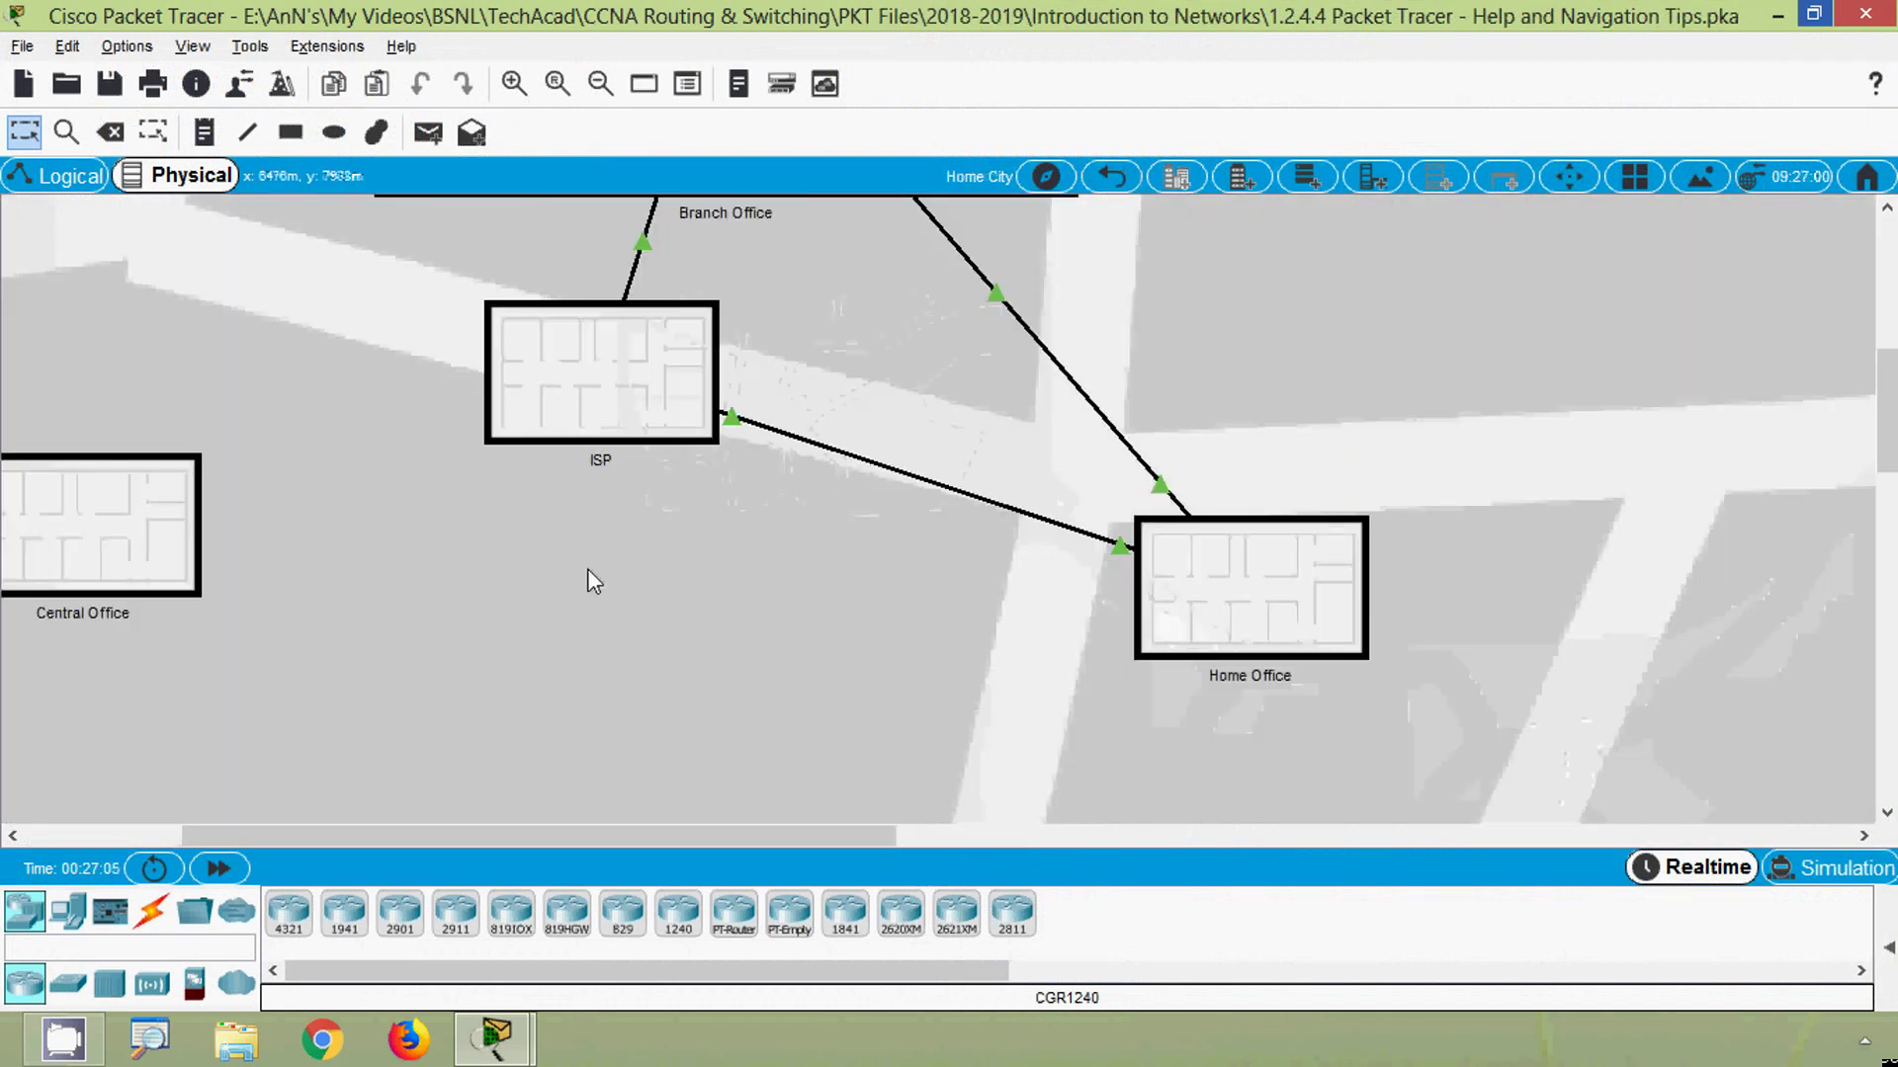
pyautogui.scroll(3, 587, 570)
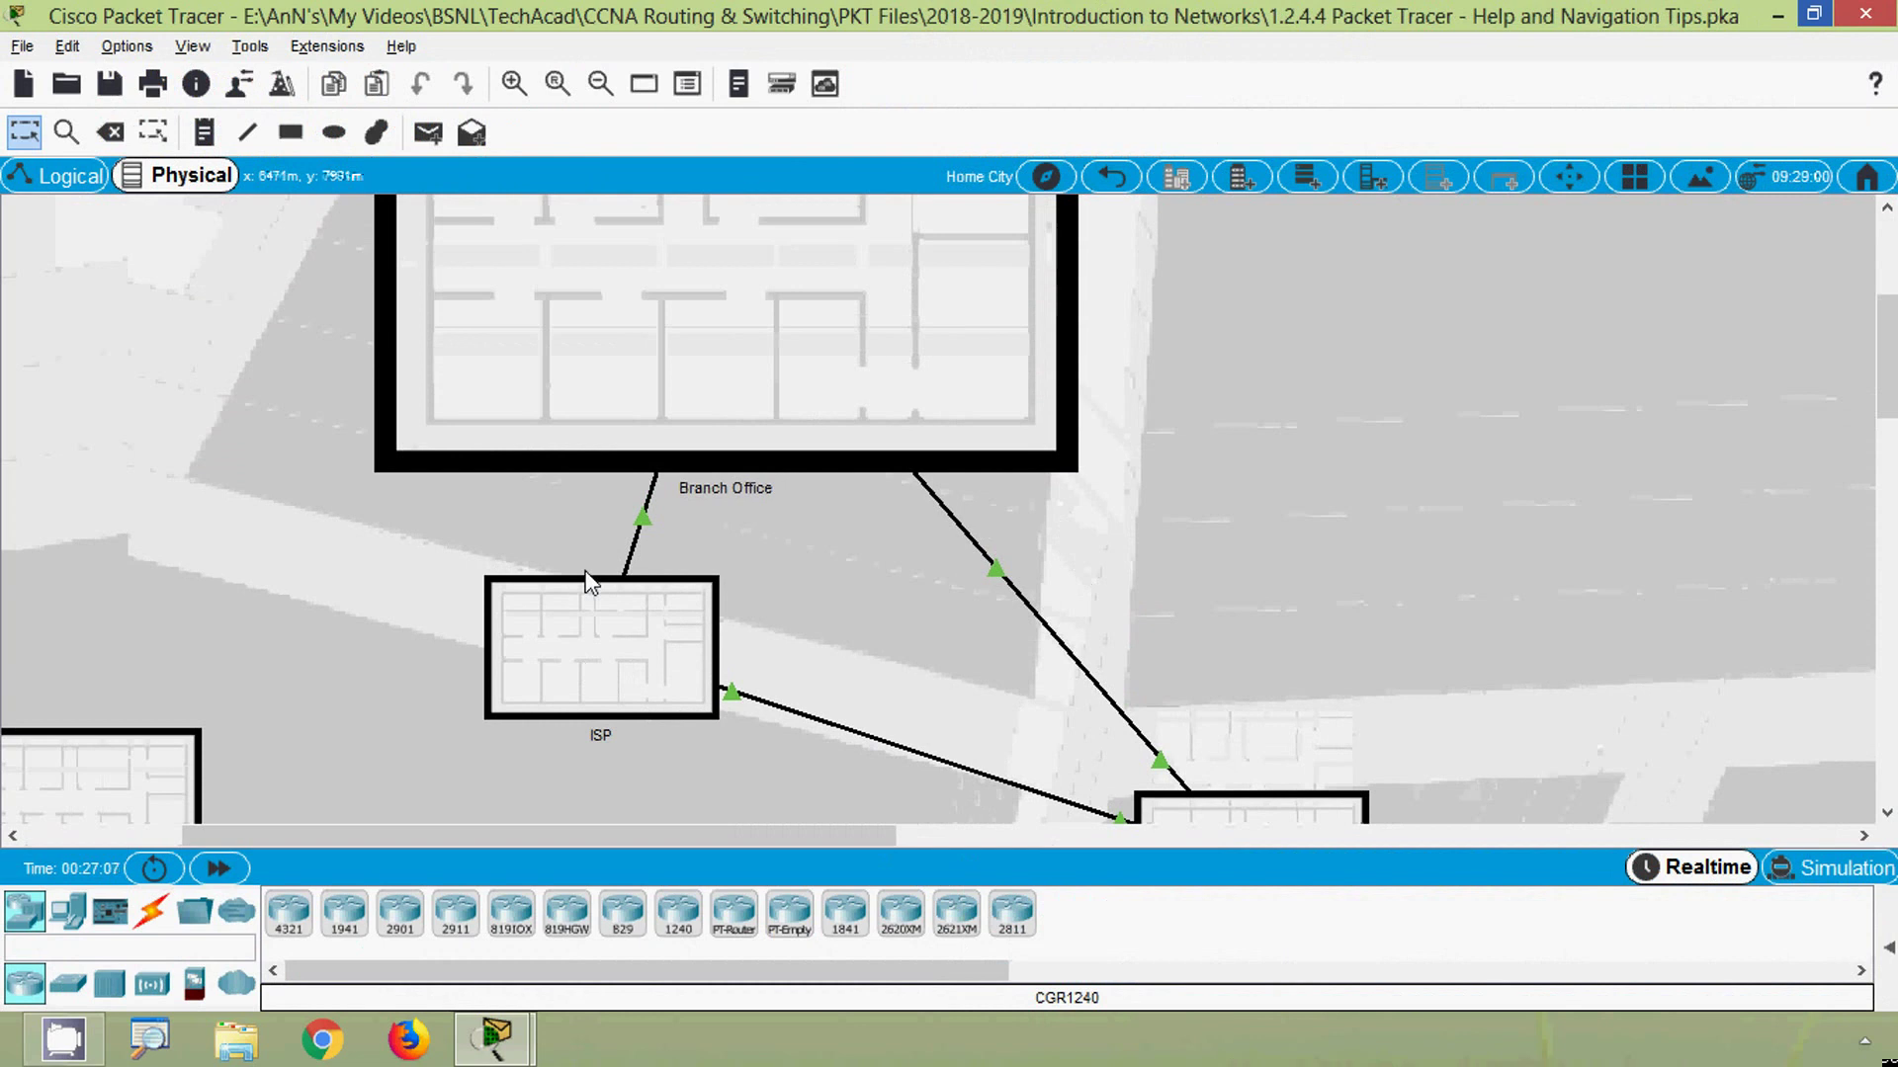
pyautogui.scroll(2, 587, 583)
pyautogui.scroll(-2, 587, 583)
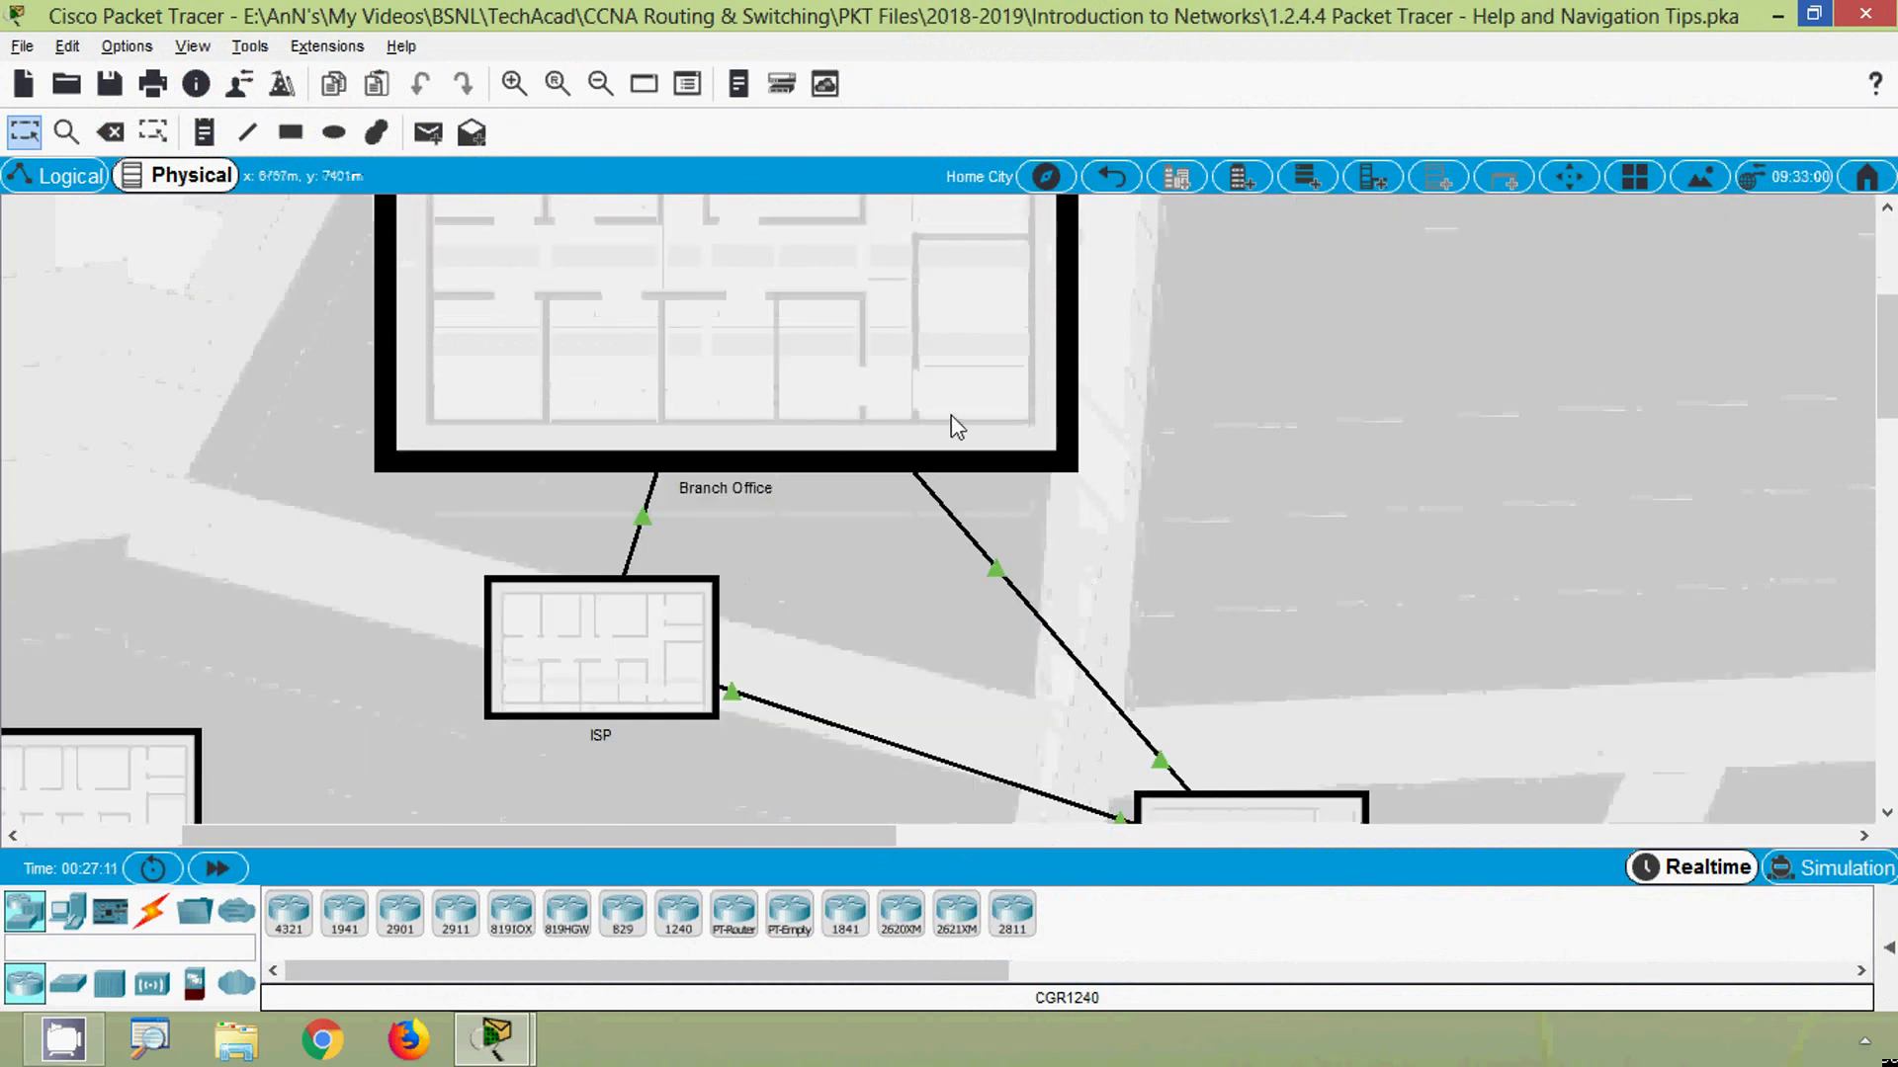
pyautogui.click(1115, 190)
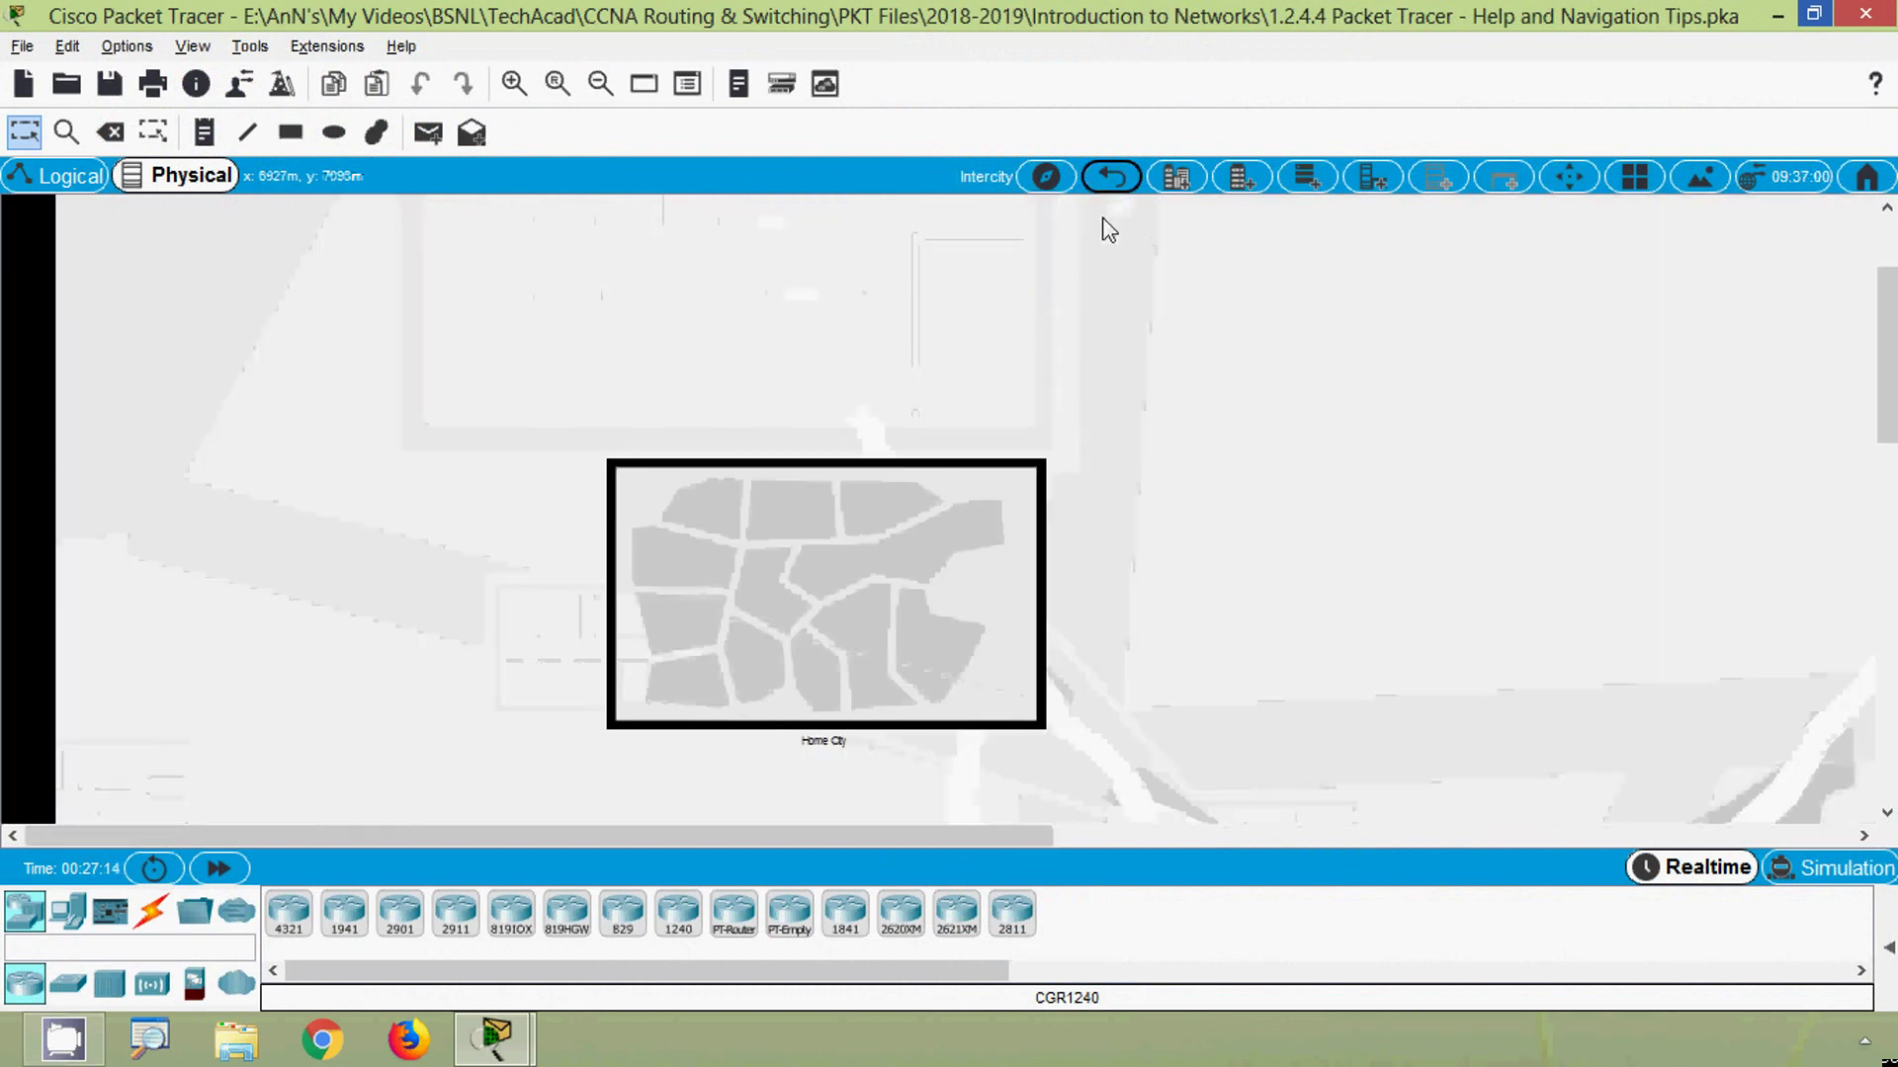
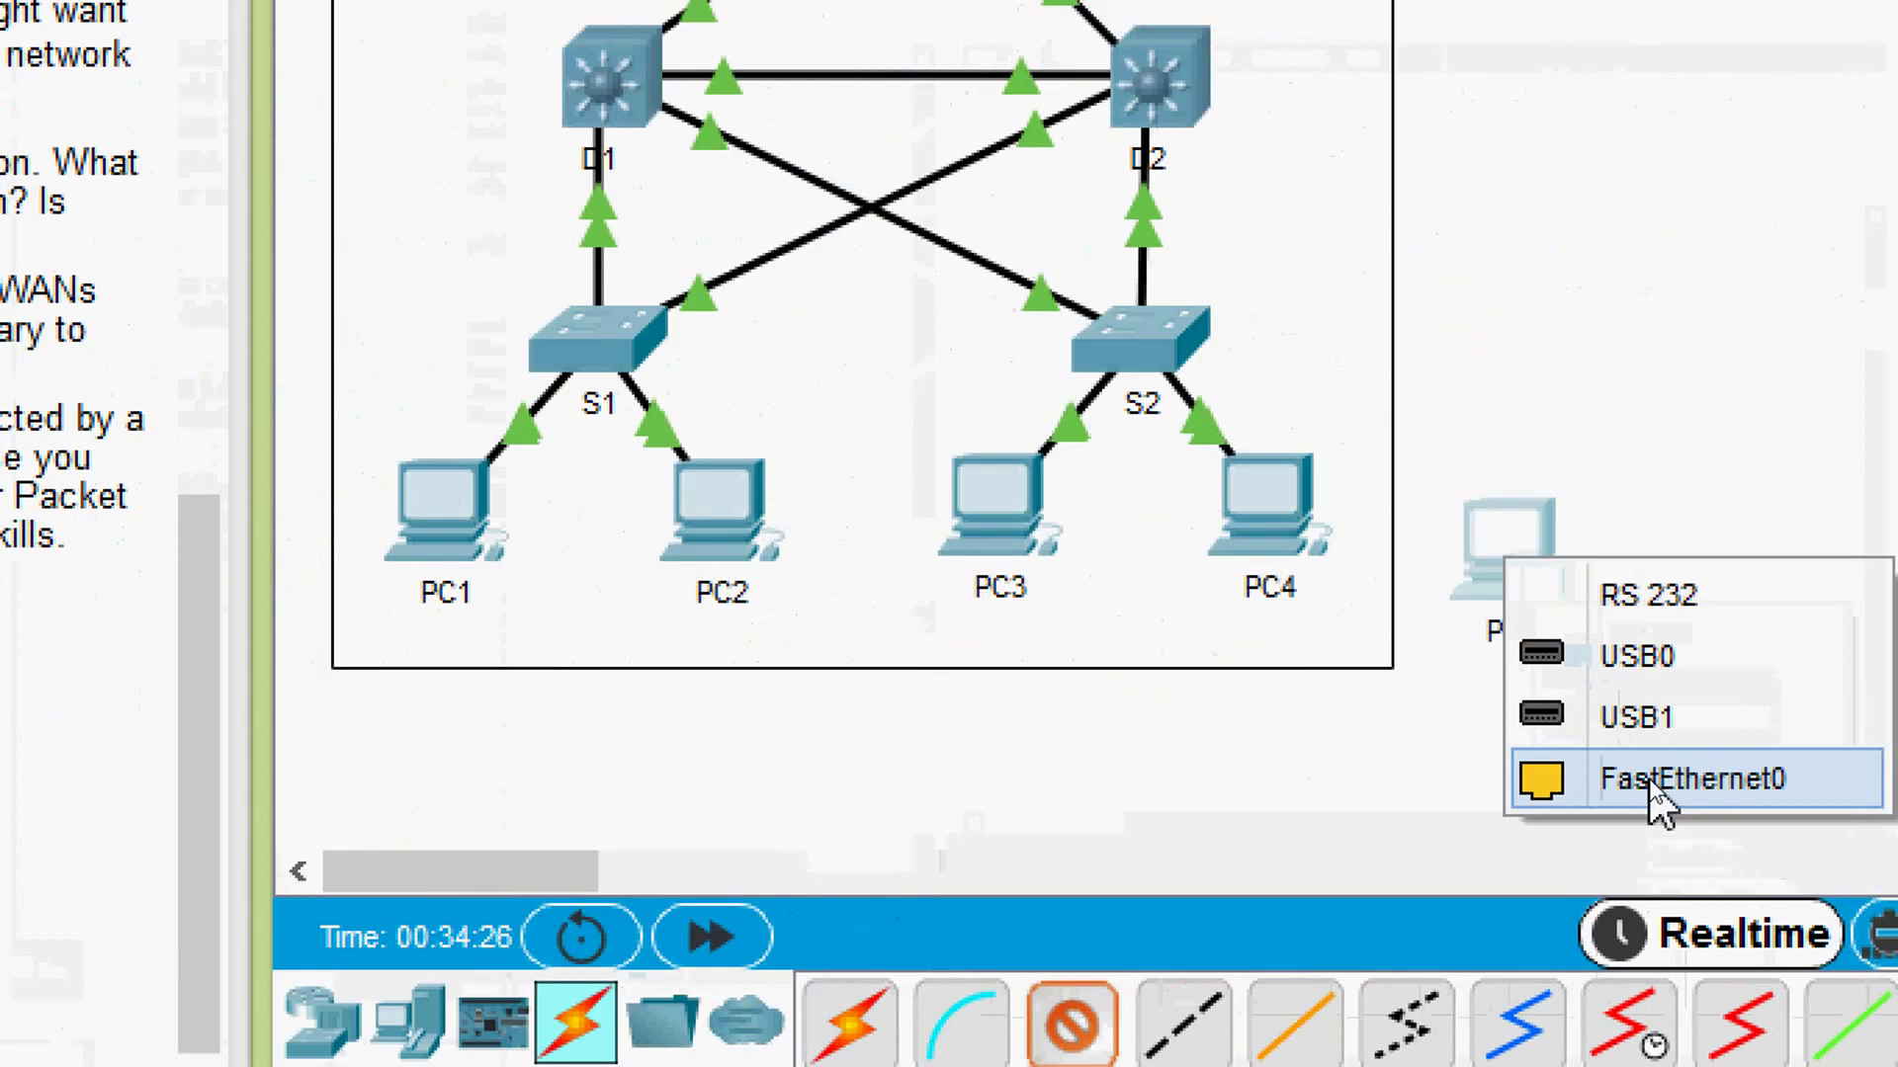
# Connect PC0's FastEthernet0 port to FastEthernet0/1 on switch S2 with a copper straight-through cable, and shift PC0 slightly away from the Central box.
pyautogui.click(1643, 783)
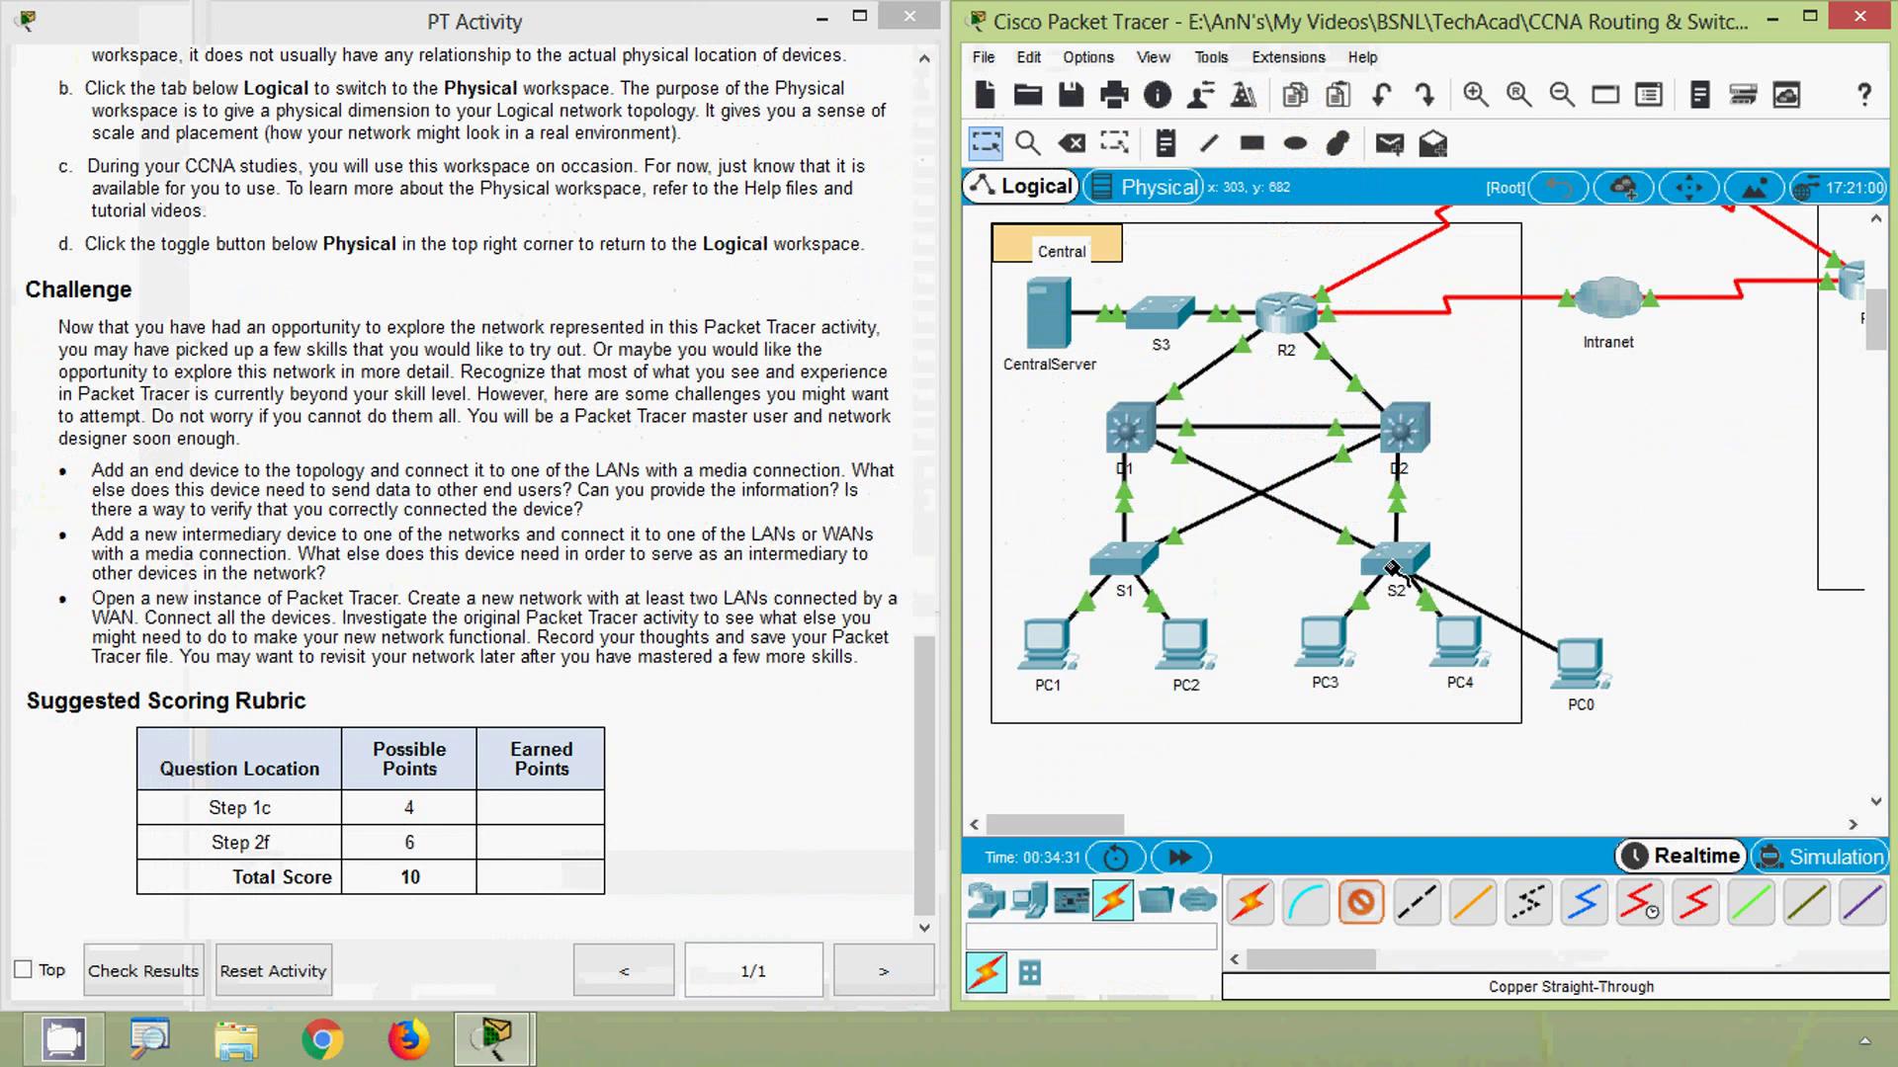
pyautogui.click(1392, 568)
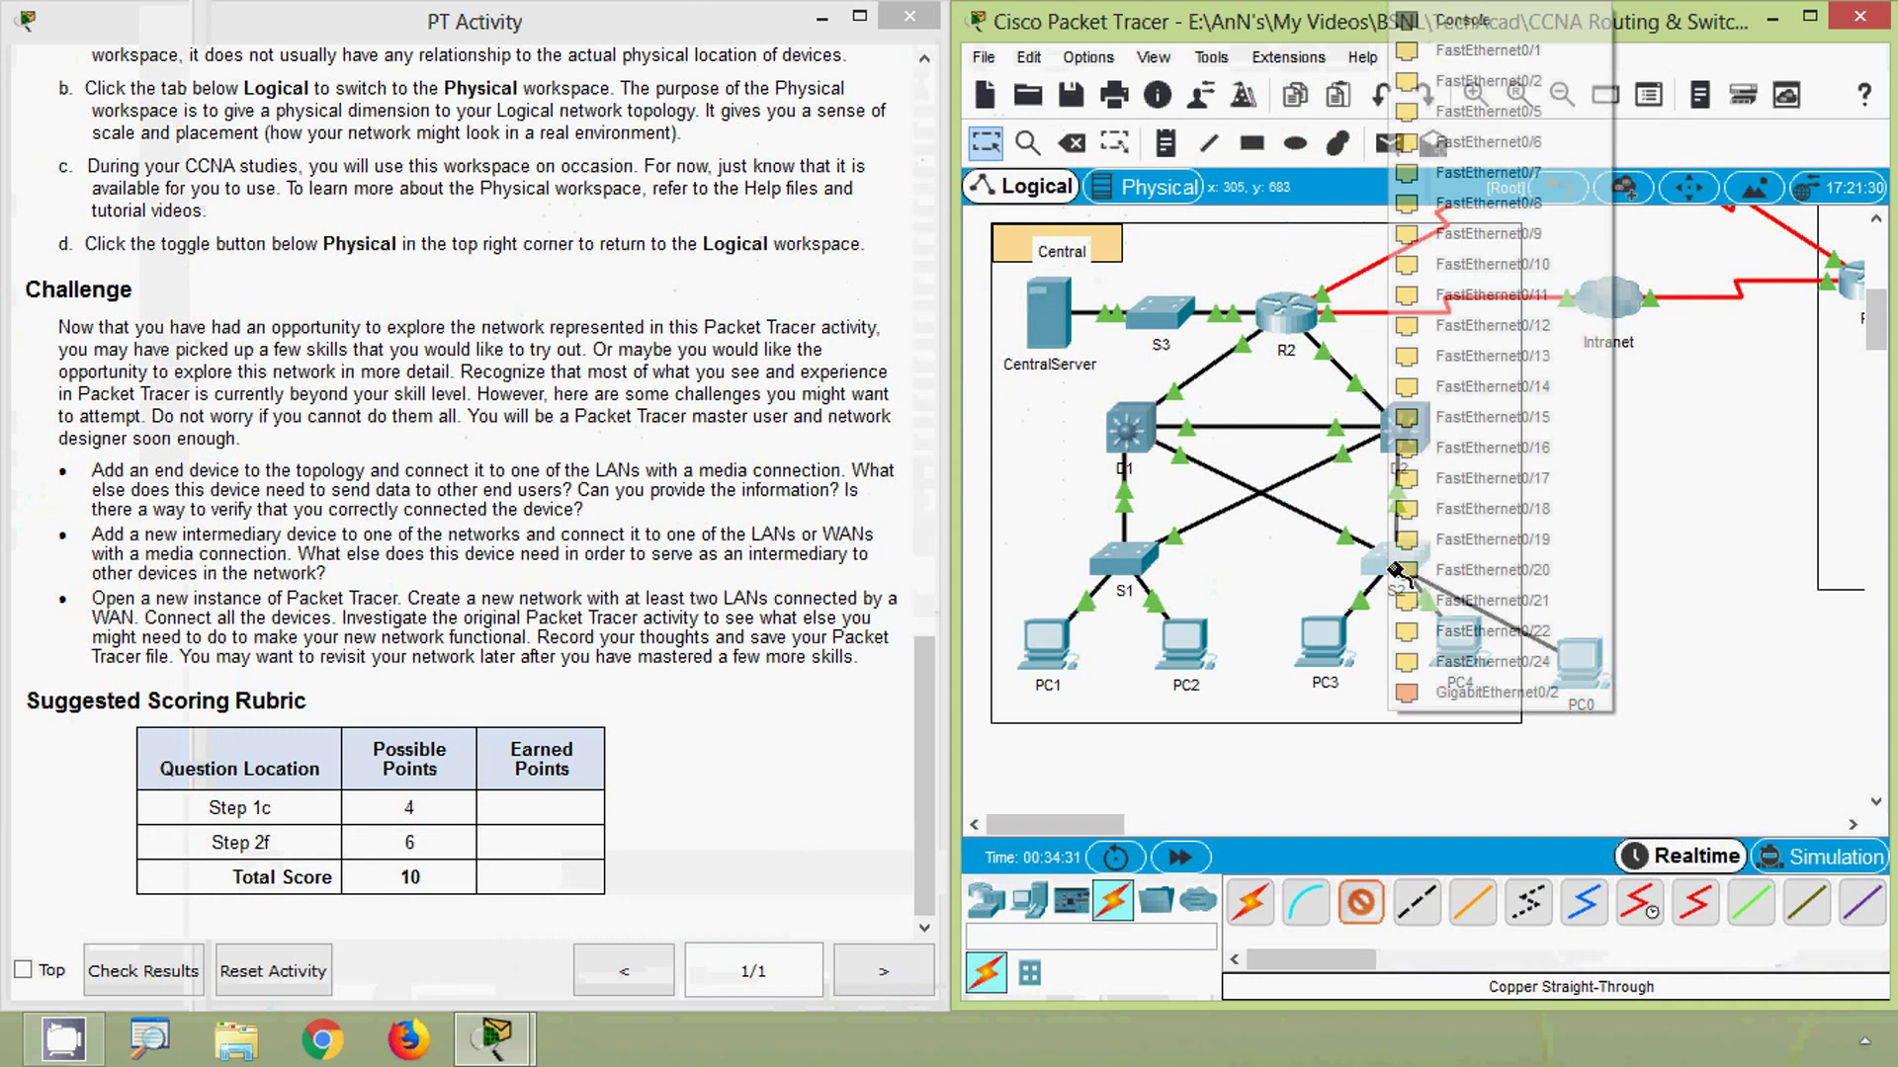
pyautogui.click(1463, 59)
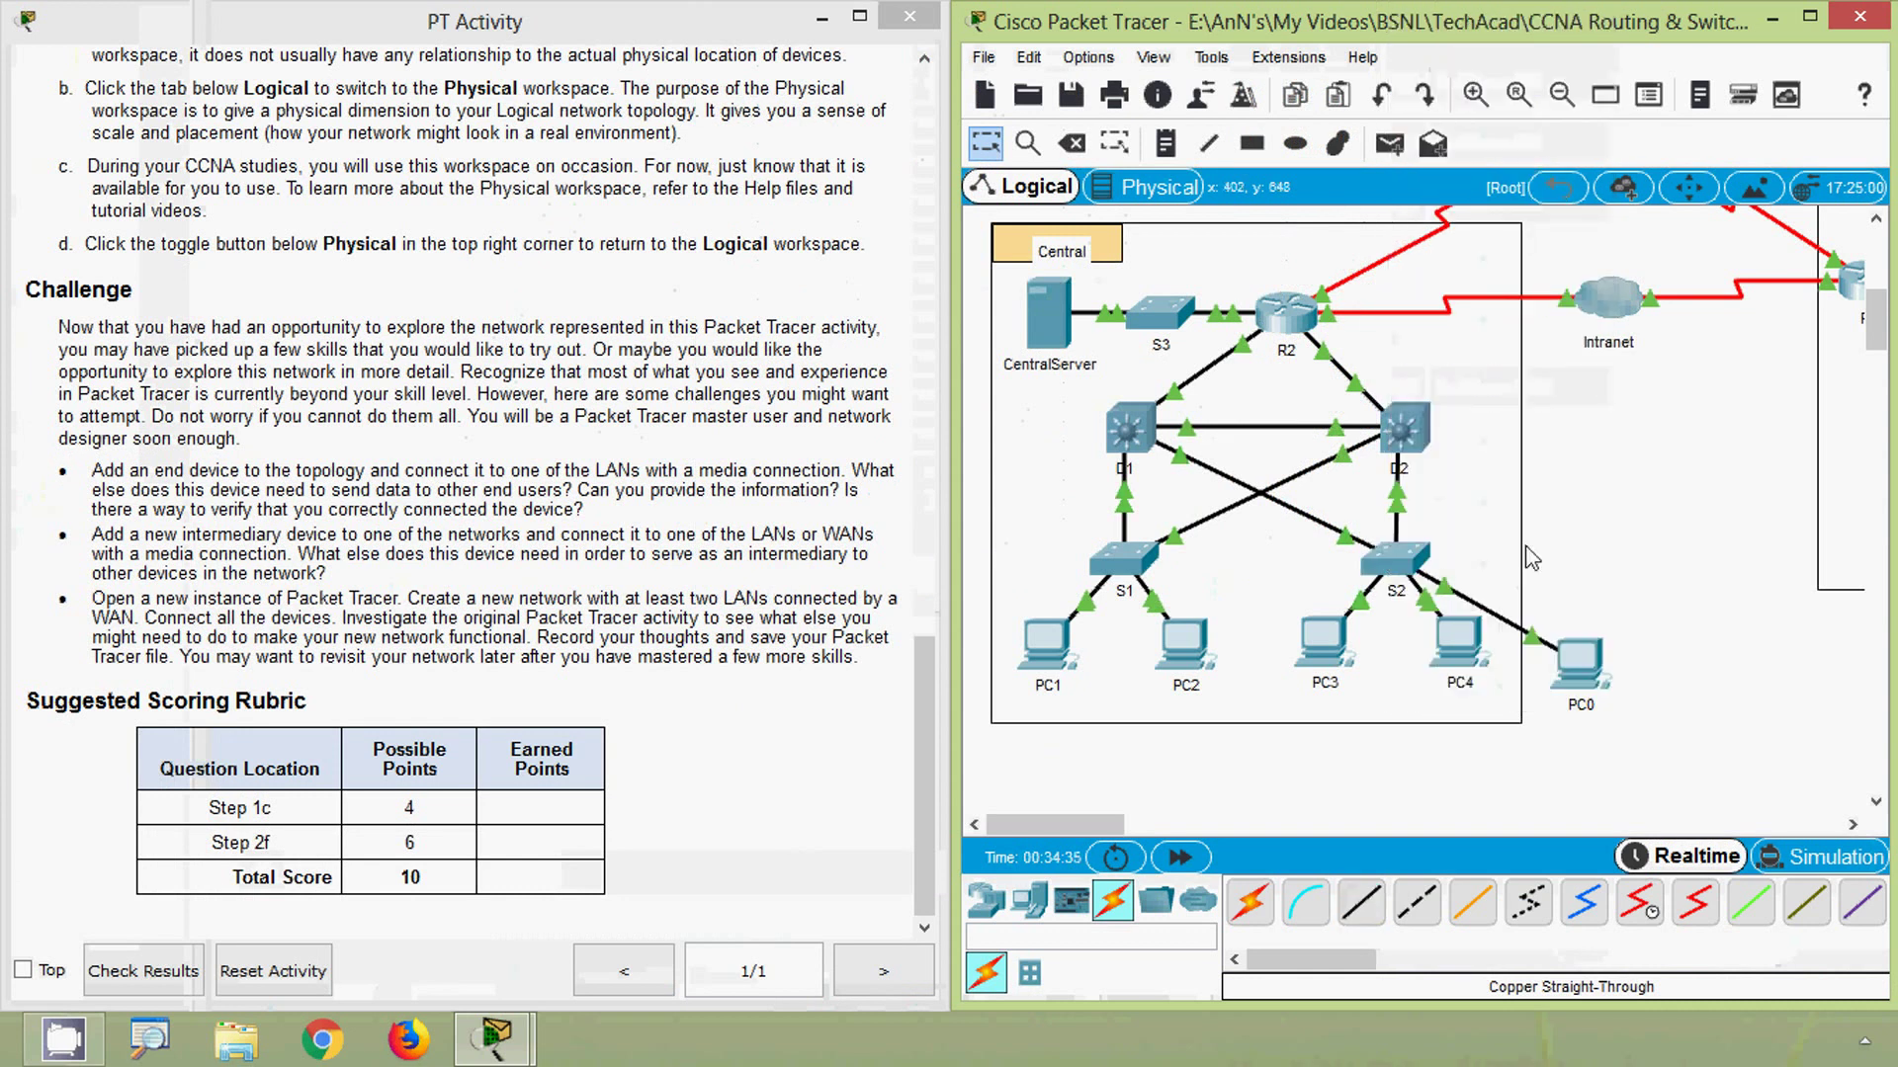
pyautogui.moveTo(1575, 656); pyautogui.dragTo(1606, 645)
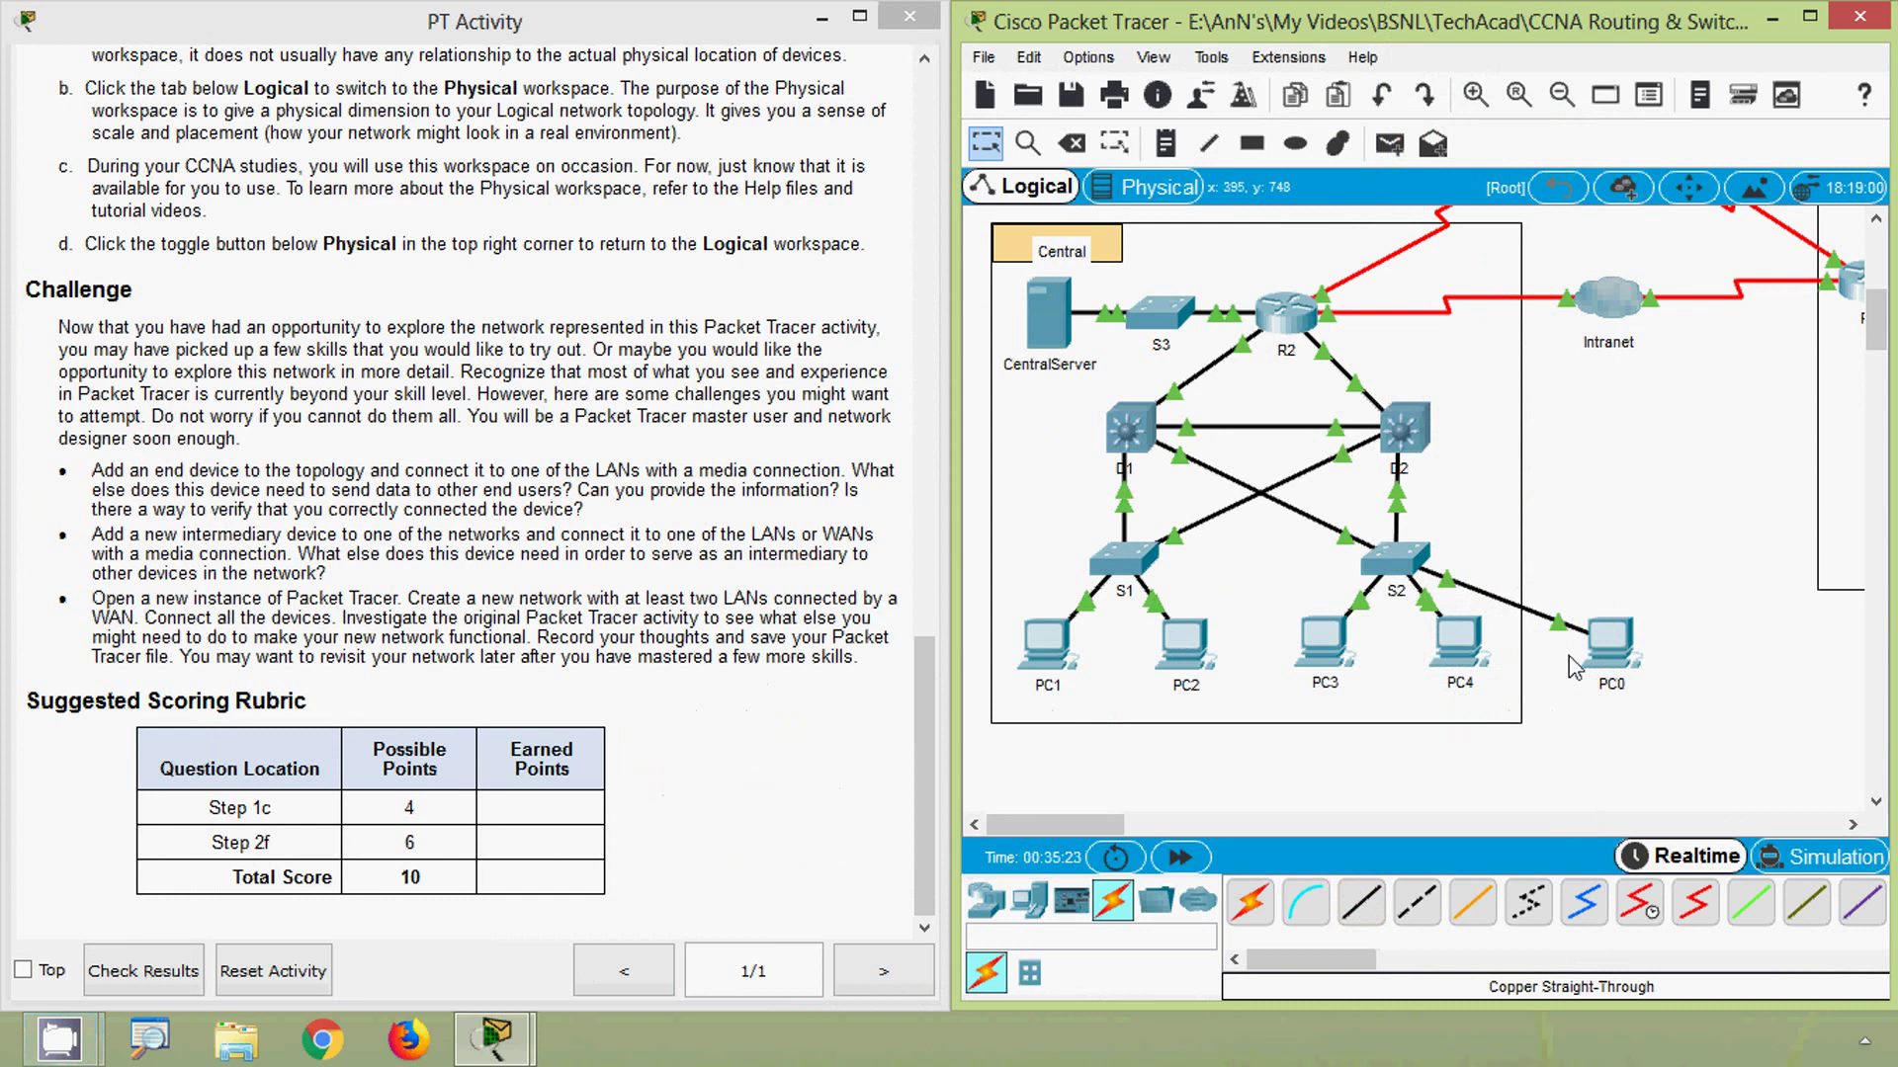
# Open PC0's IP Configuration, review its IPv4 and IPv6 address fields, and close the device window.
pyautogui.click(1615, 660)
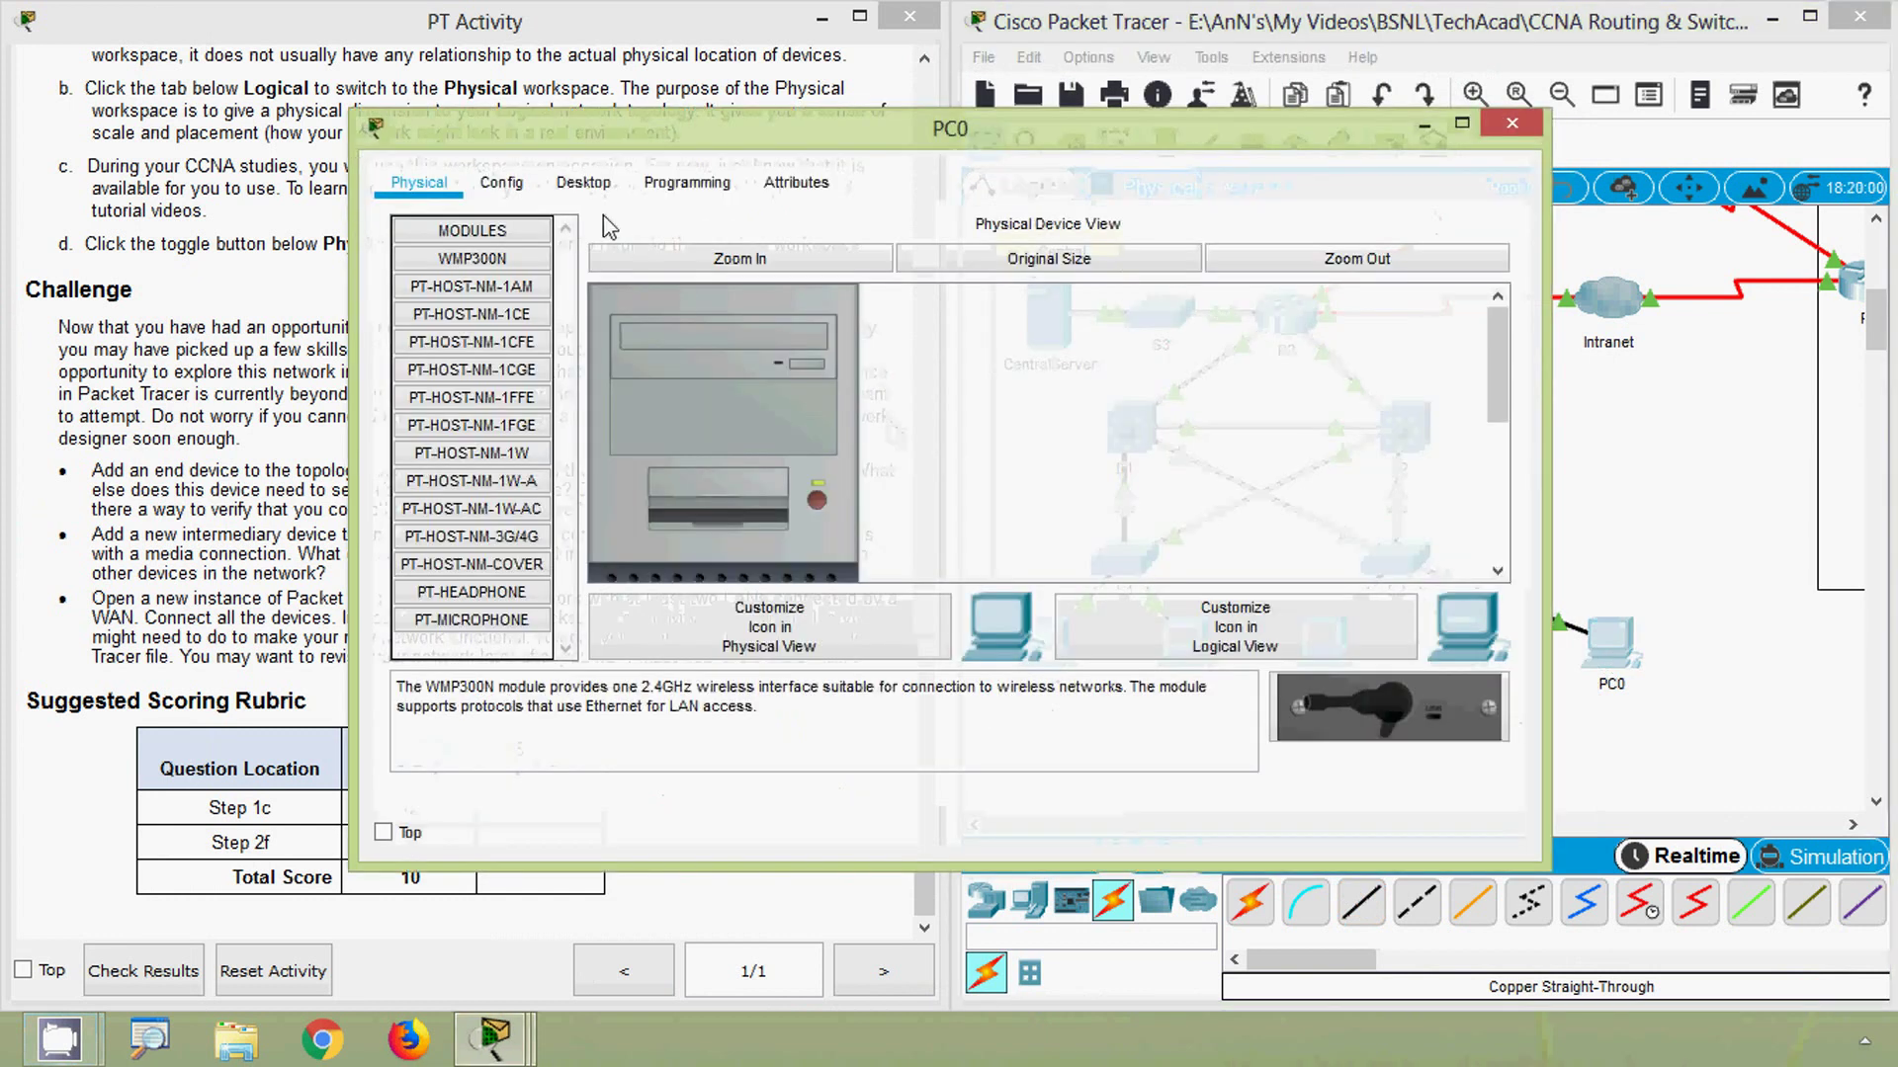
pyautogui.click(593, 184)
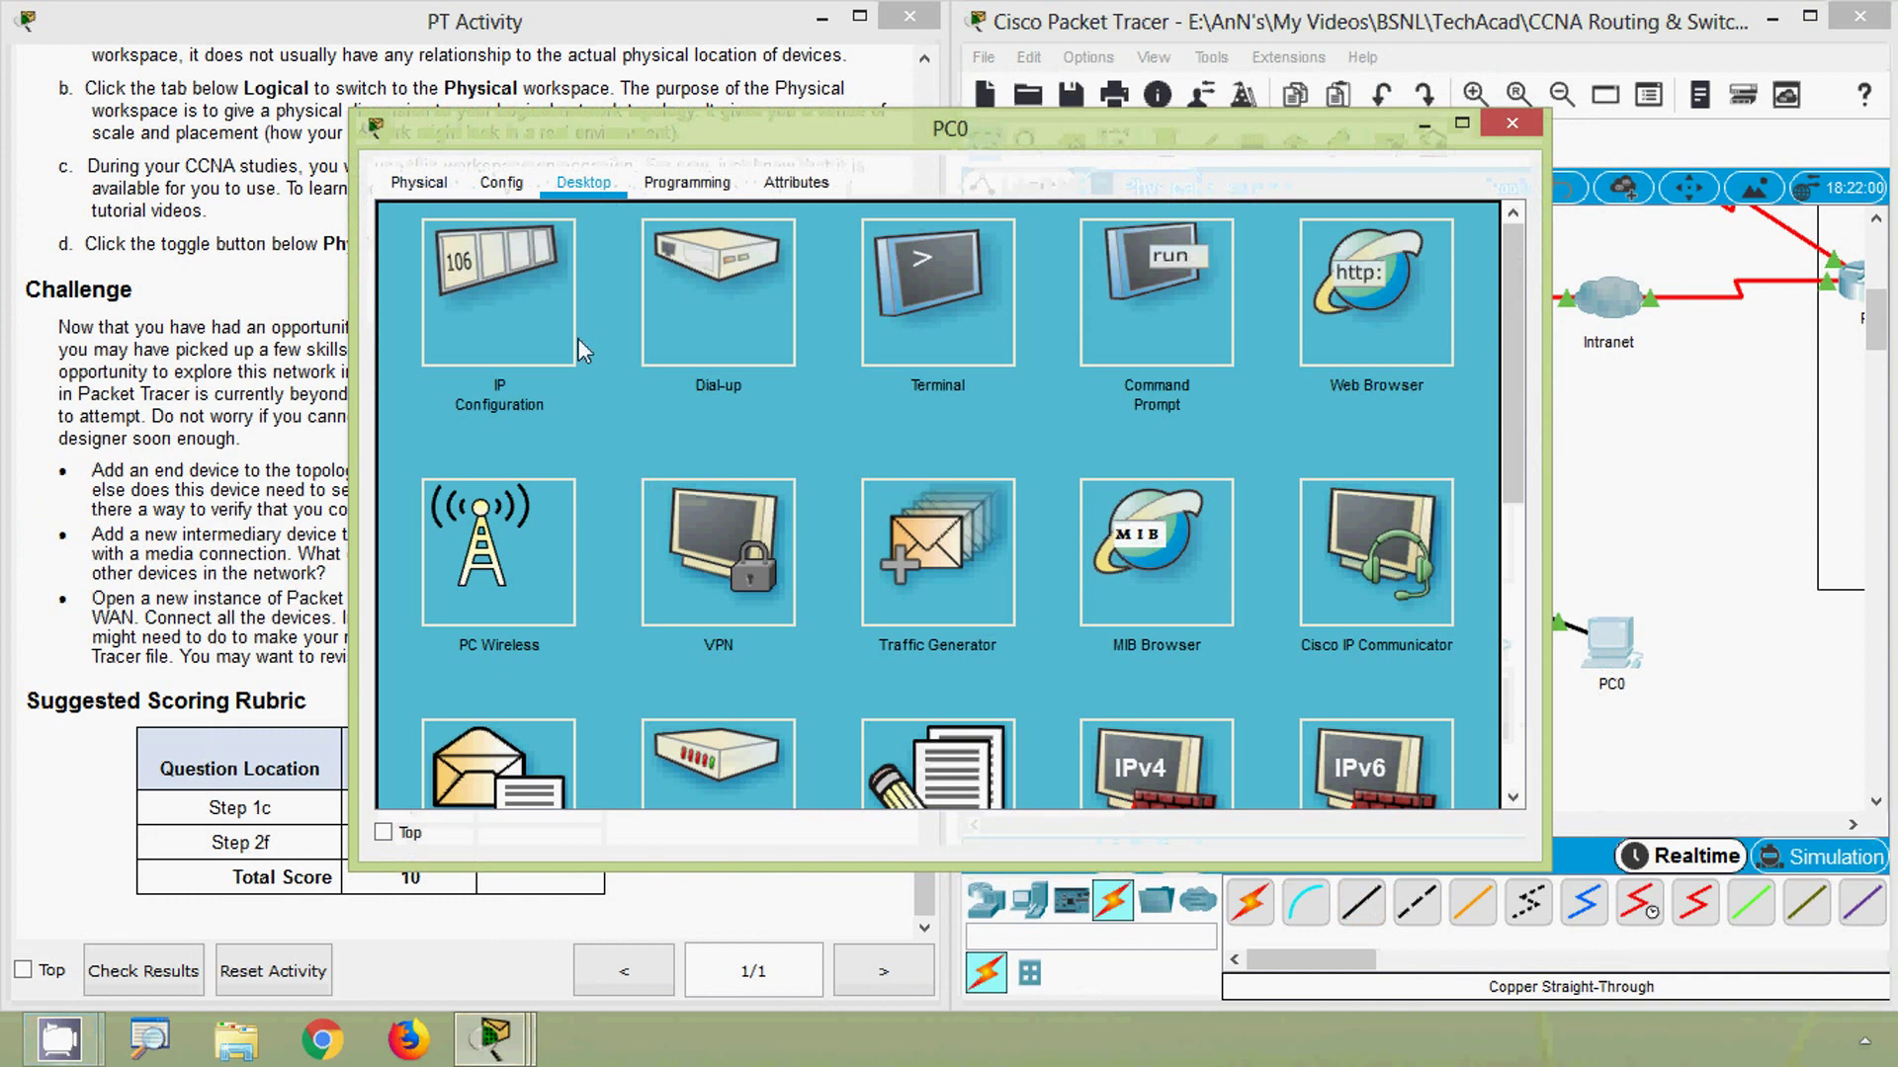
pyautogui.click(488, 311)
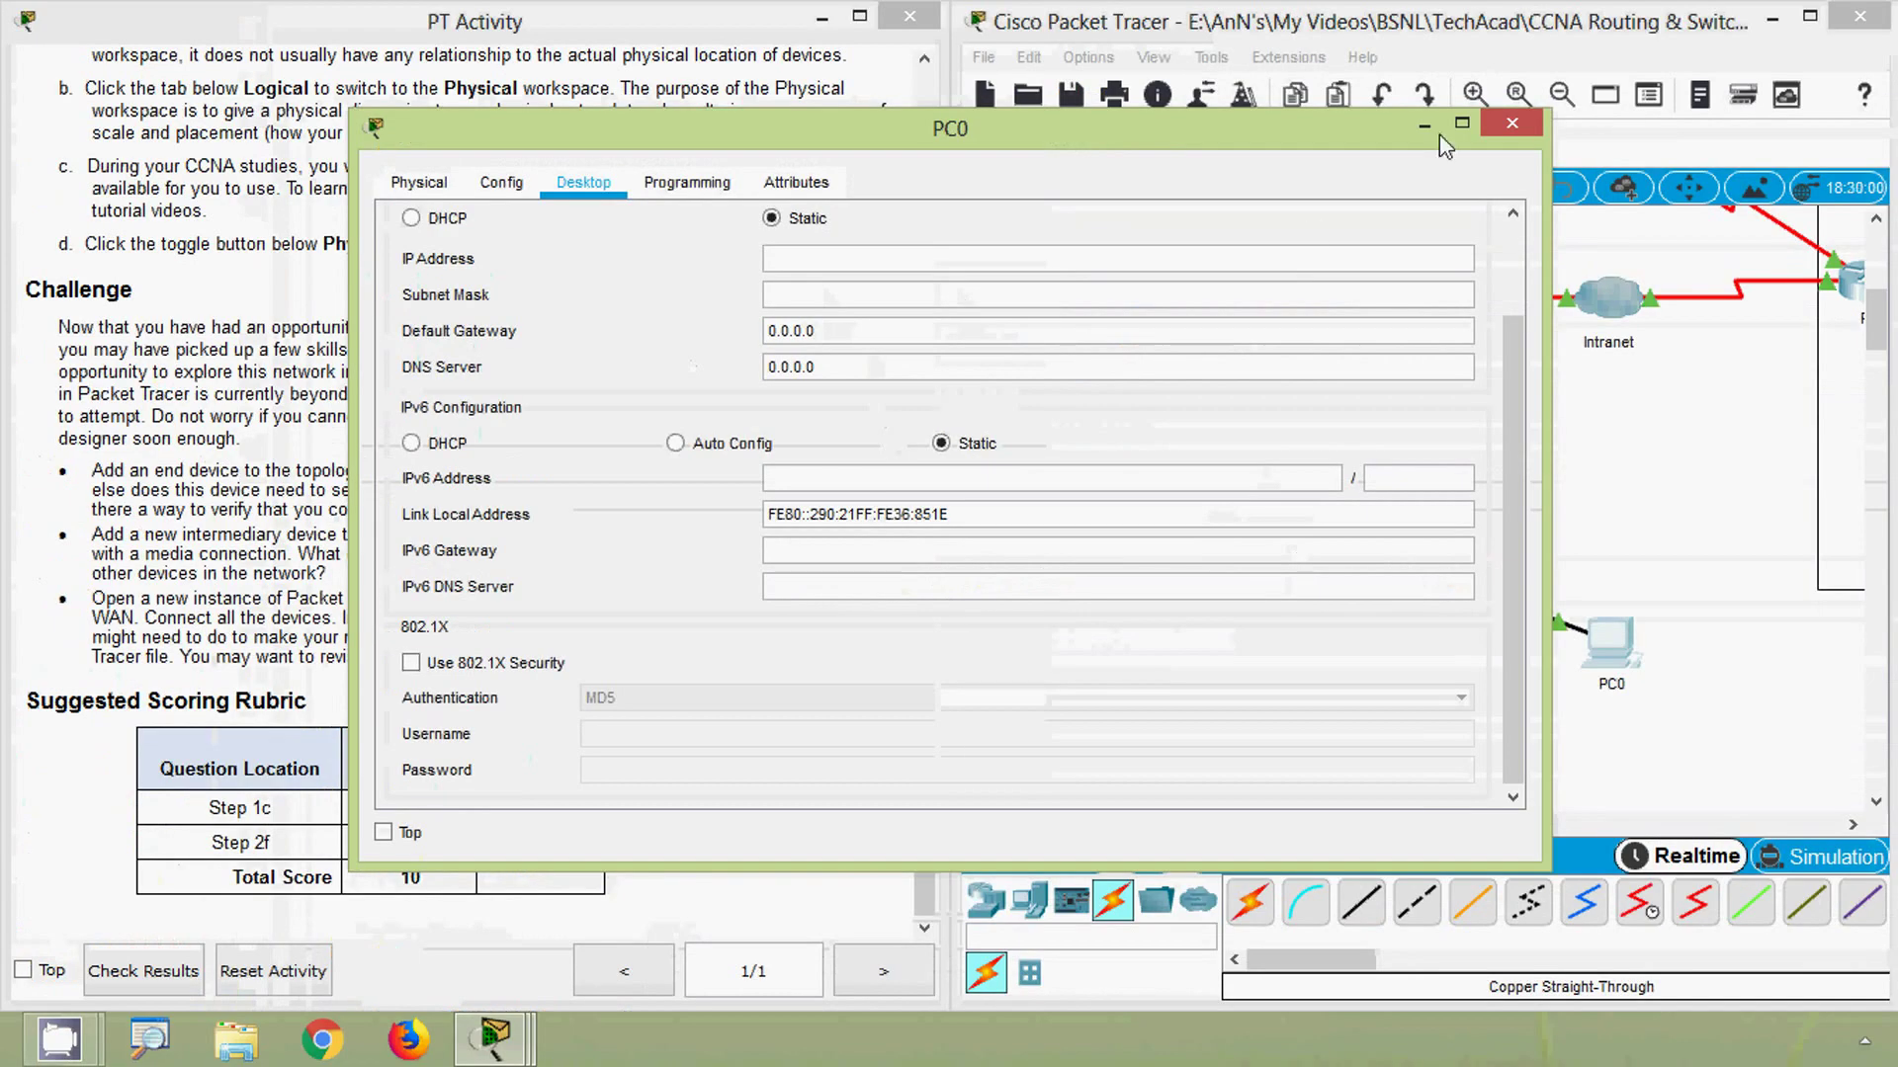
pyautogui.click(1512, 122)
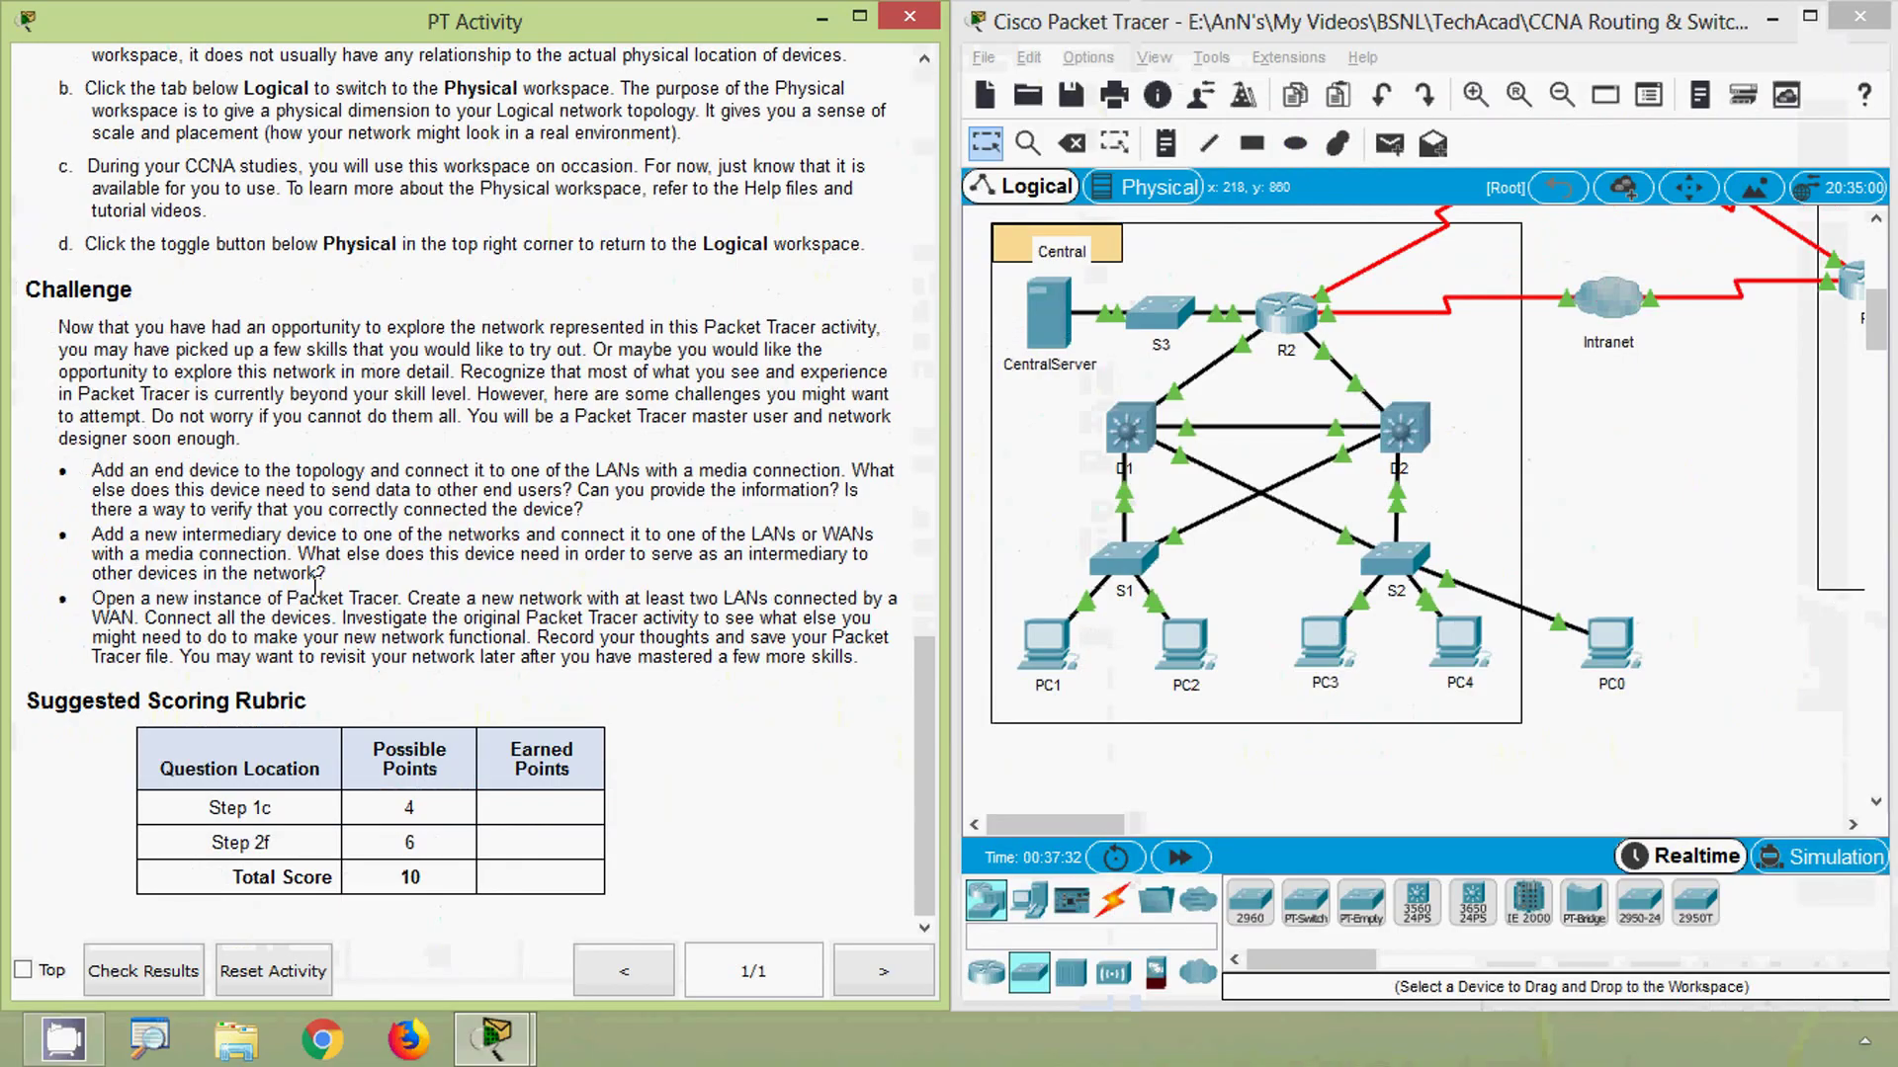
# Place a 3560-24PS multilayer switch in the workspace beside D2, below the Intranet cloud.
pyautogui.click(1112, 902)
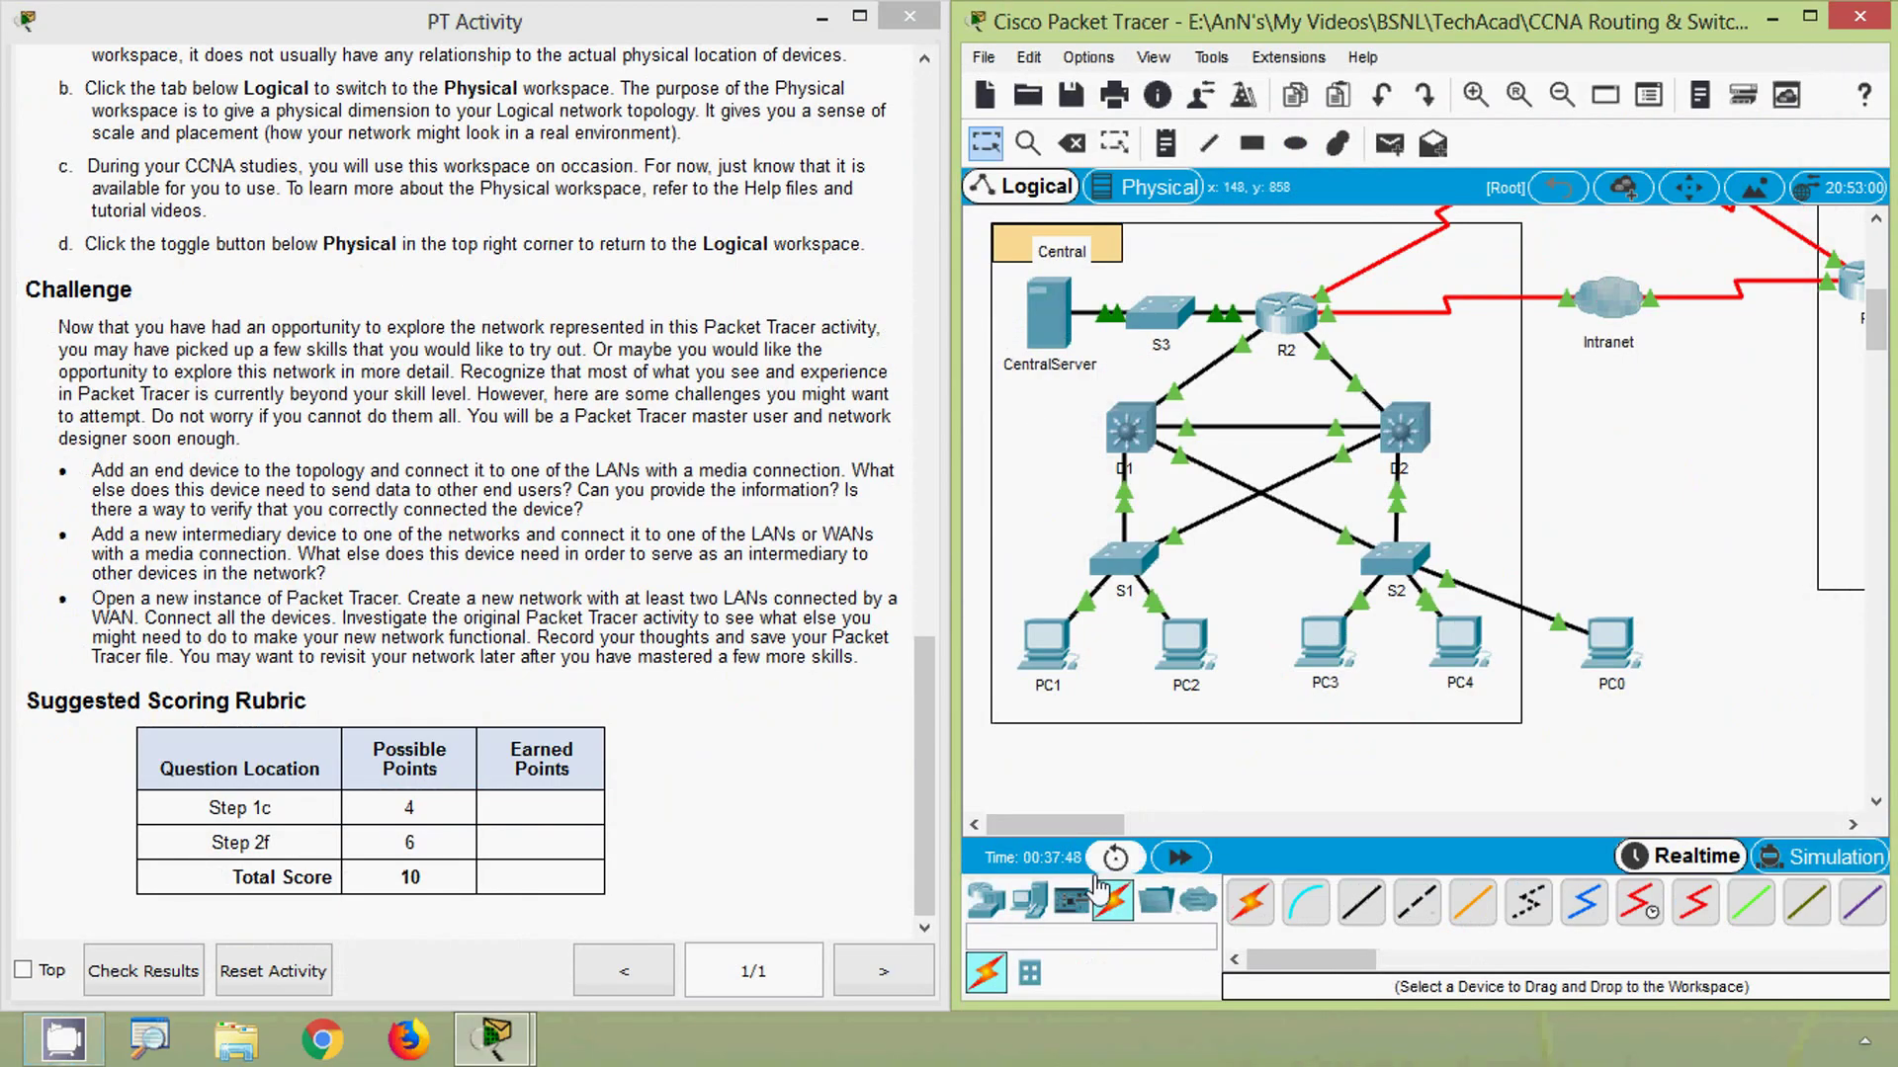
pyautogui.click(986, 902)
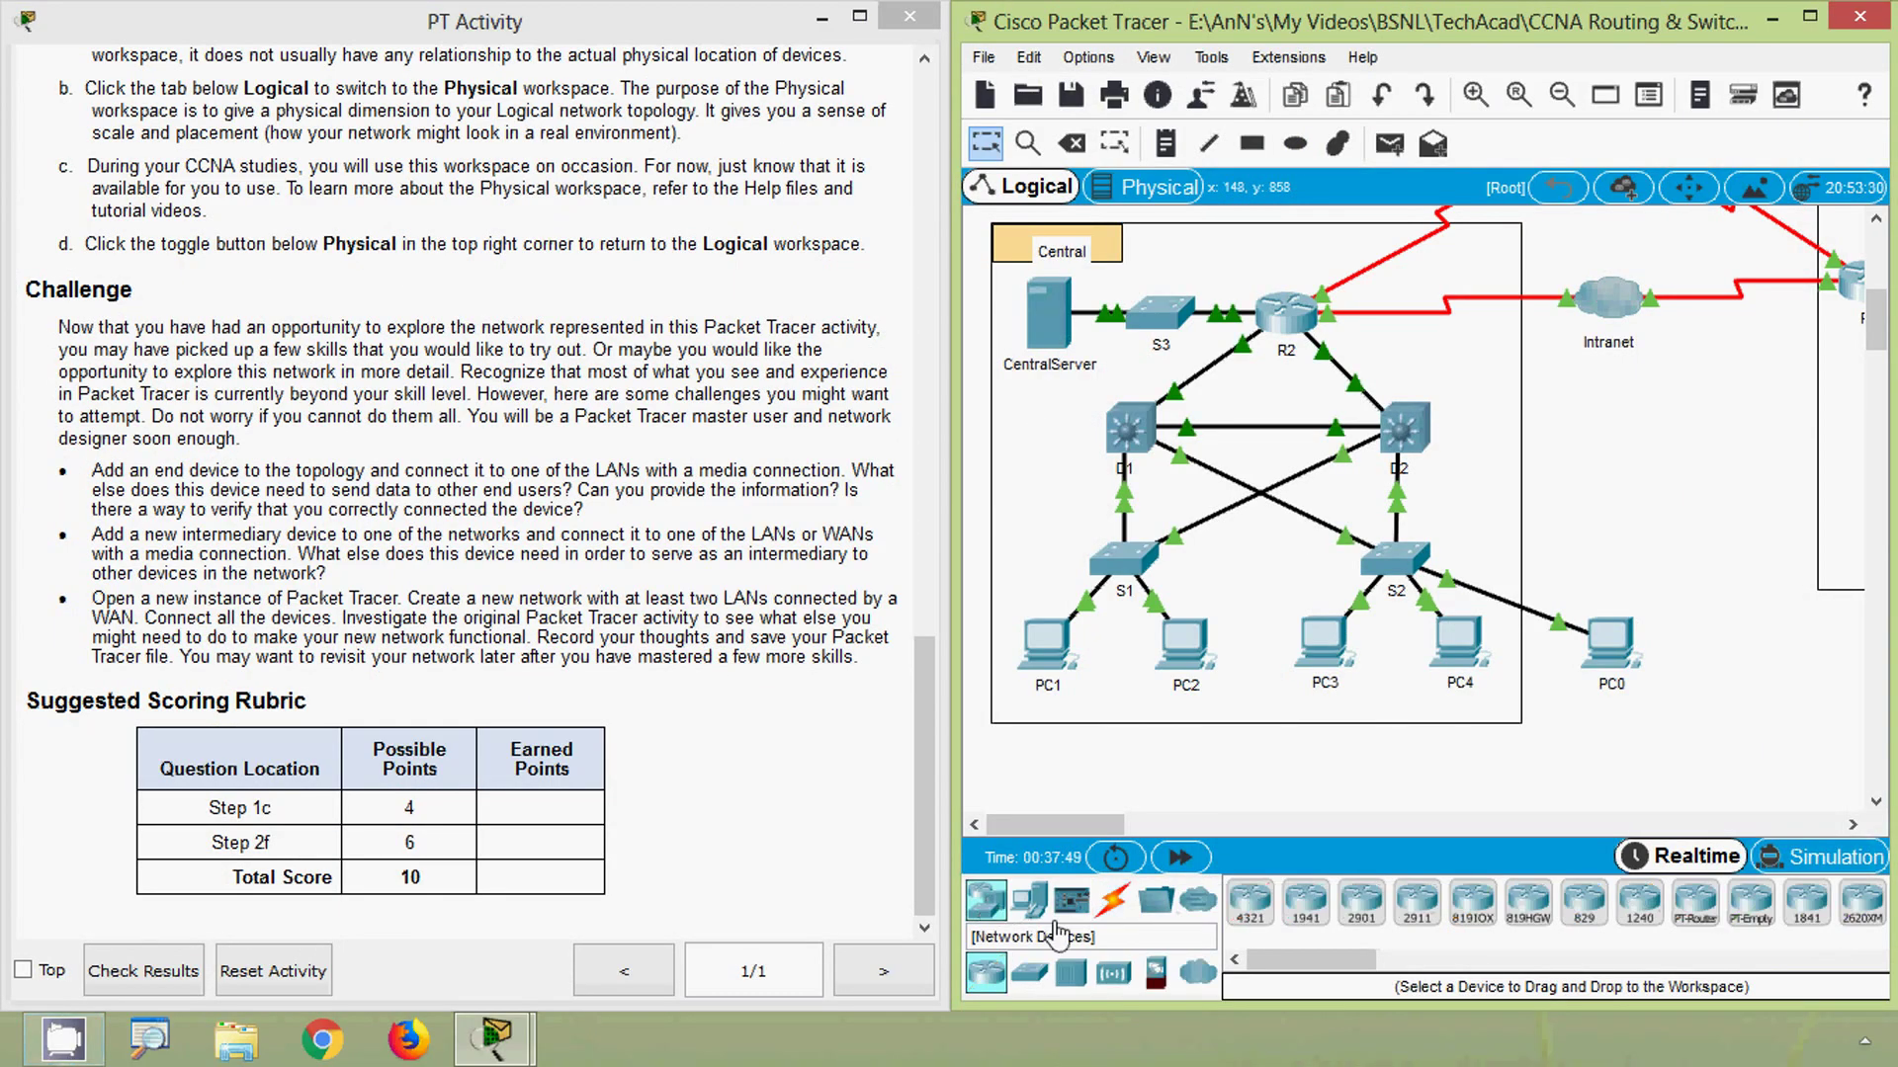
pyautogui.click(1036, 987)
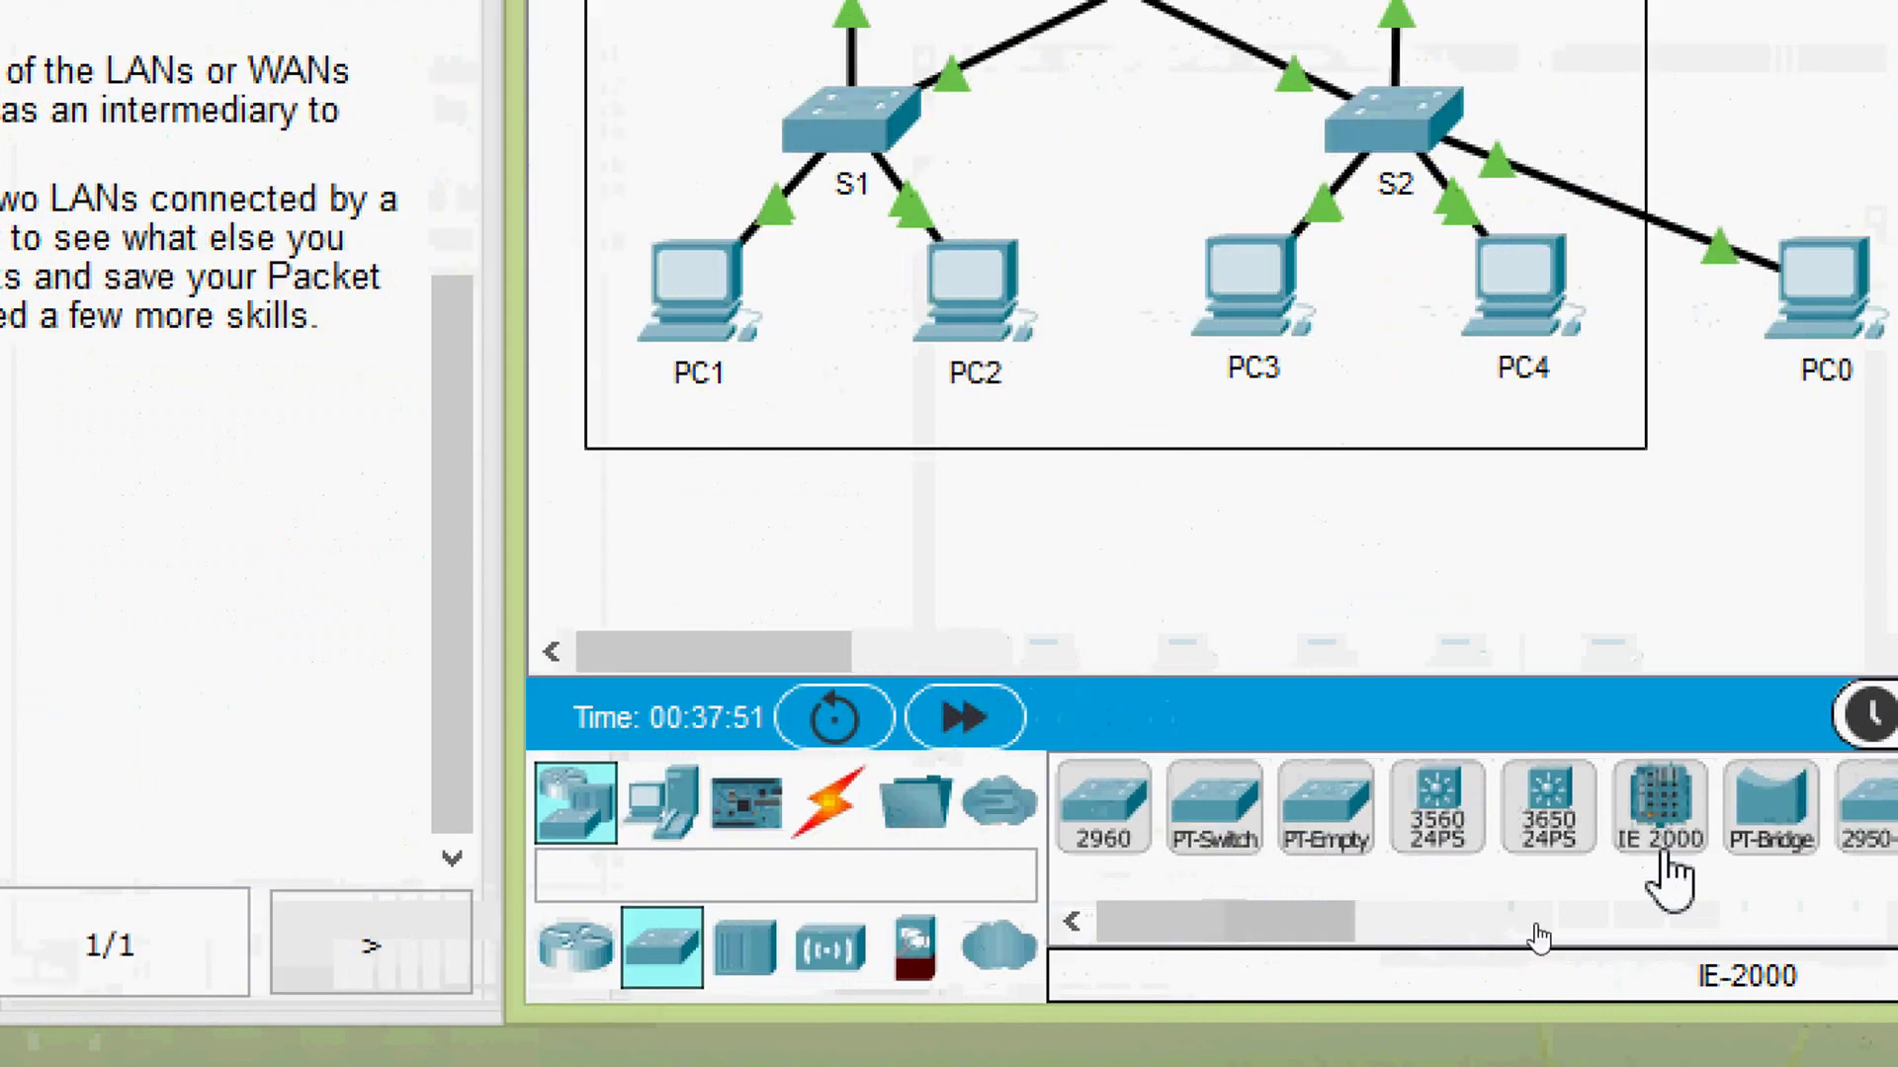
pyautogui.click(1424, 835)
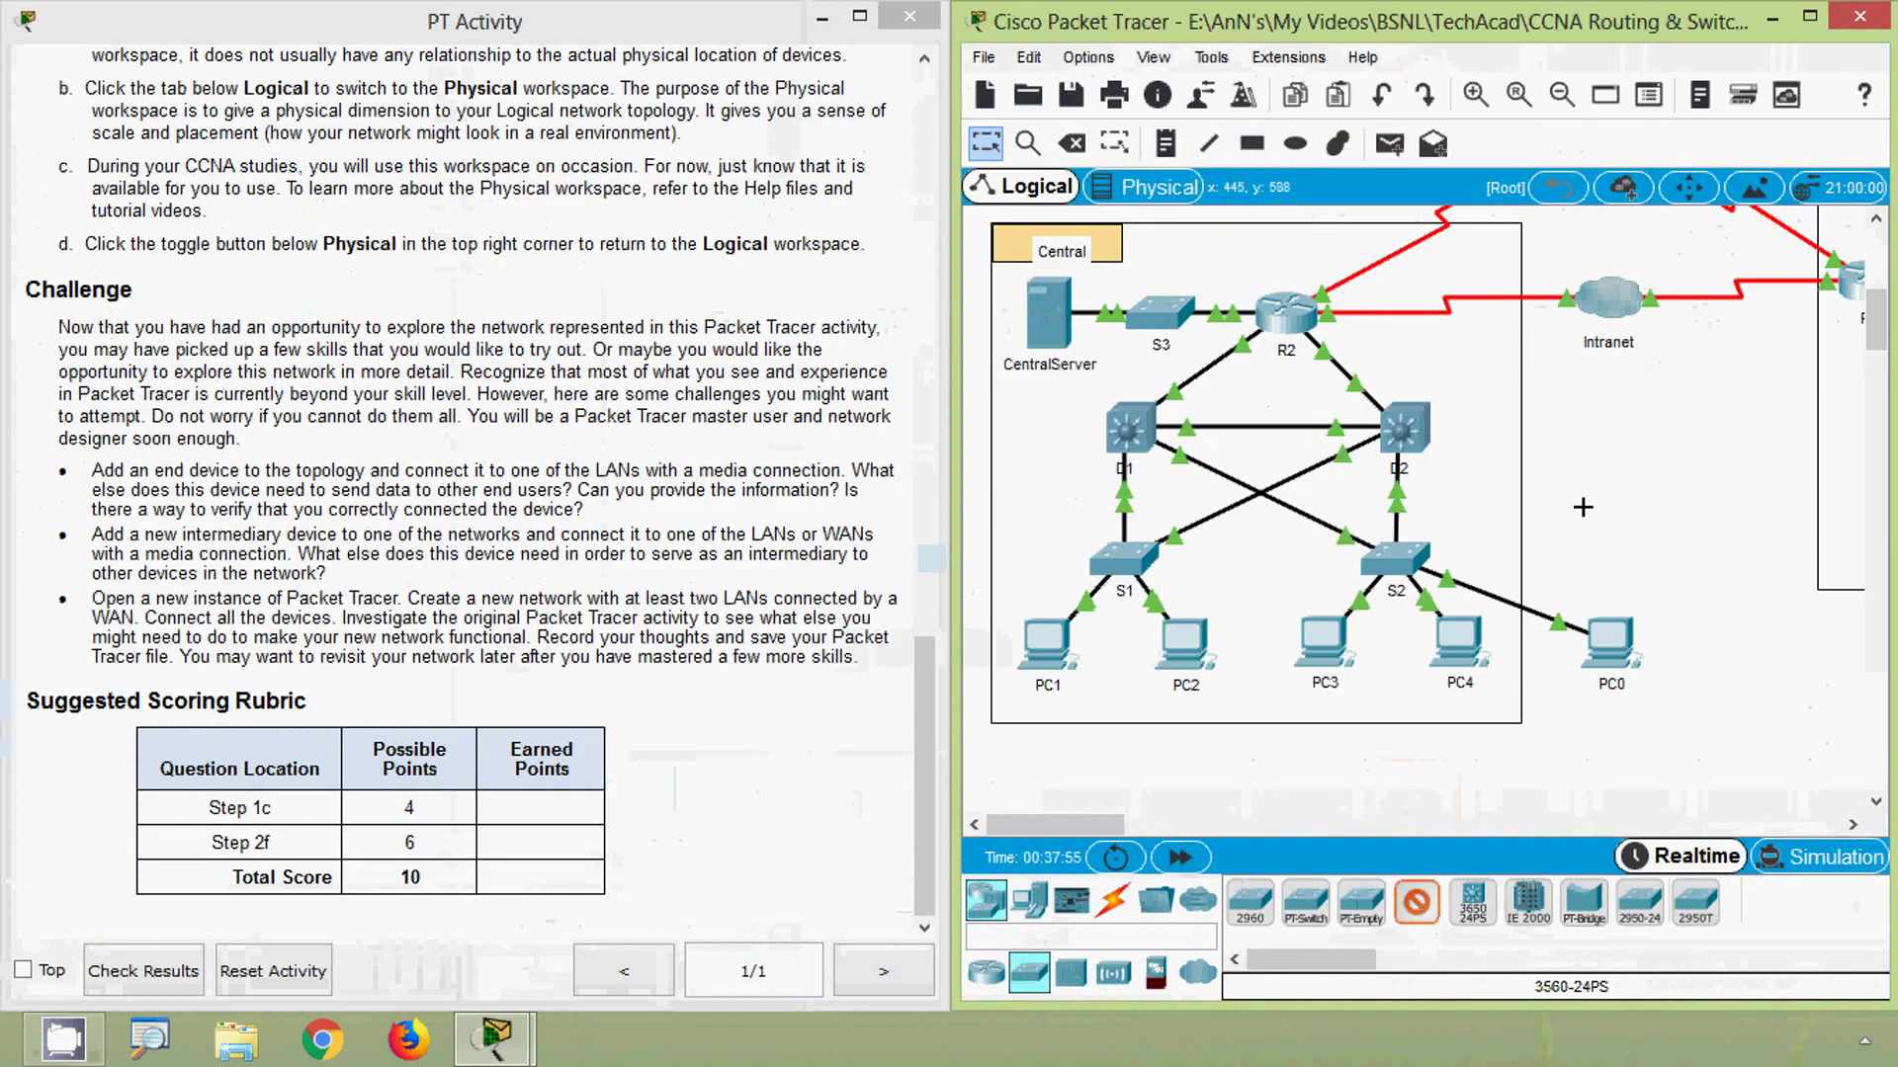
pyautogui.click(1586, 425)
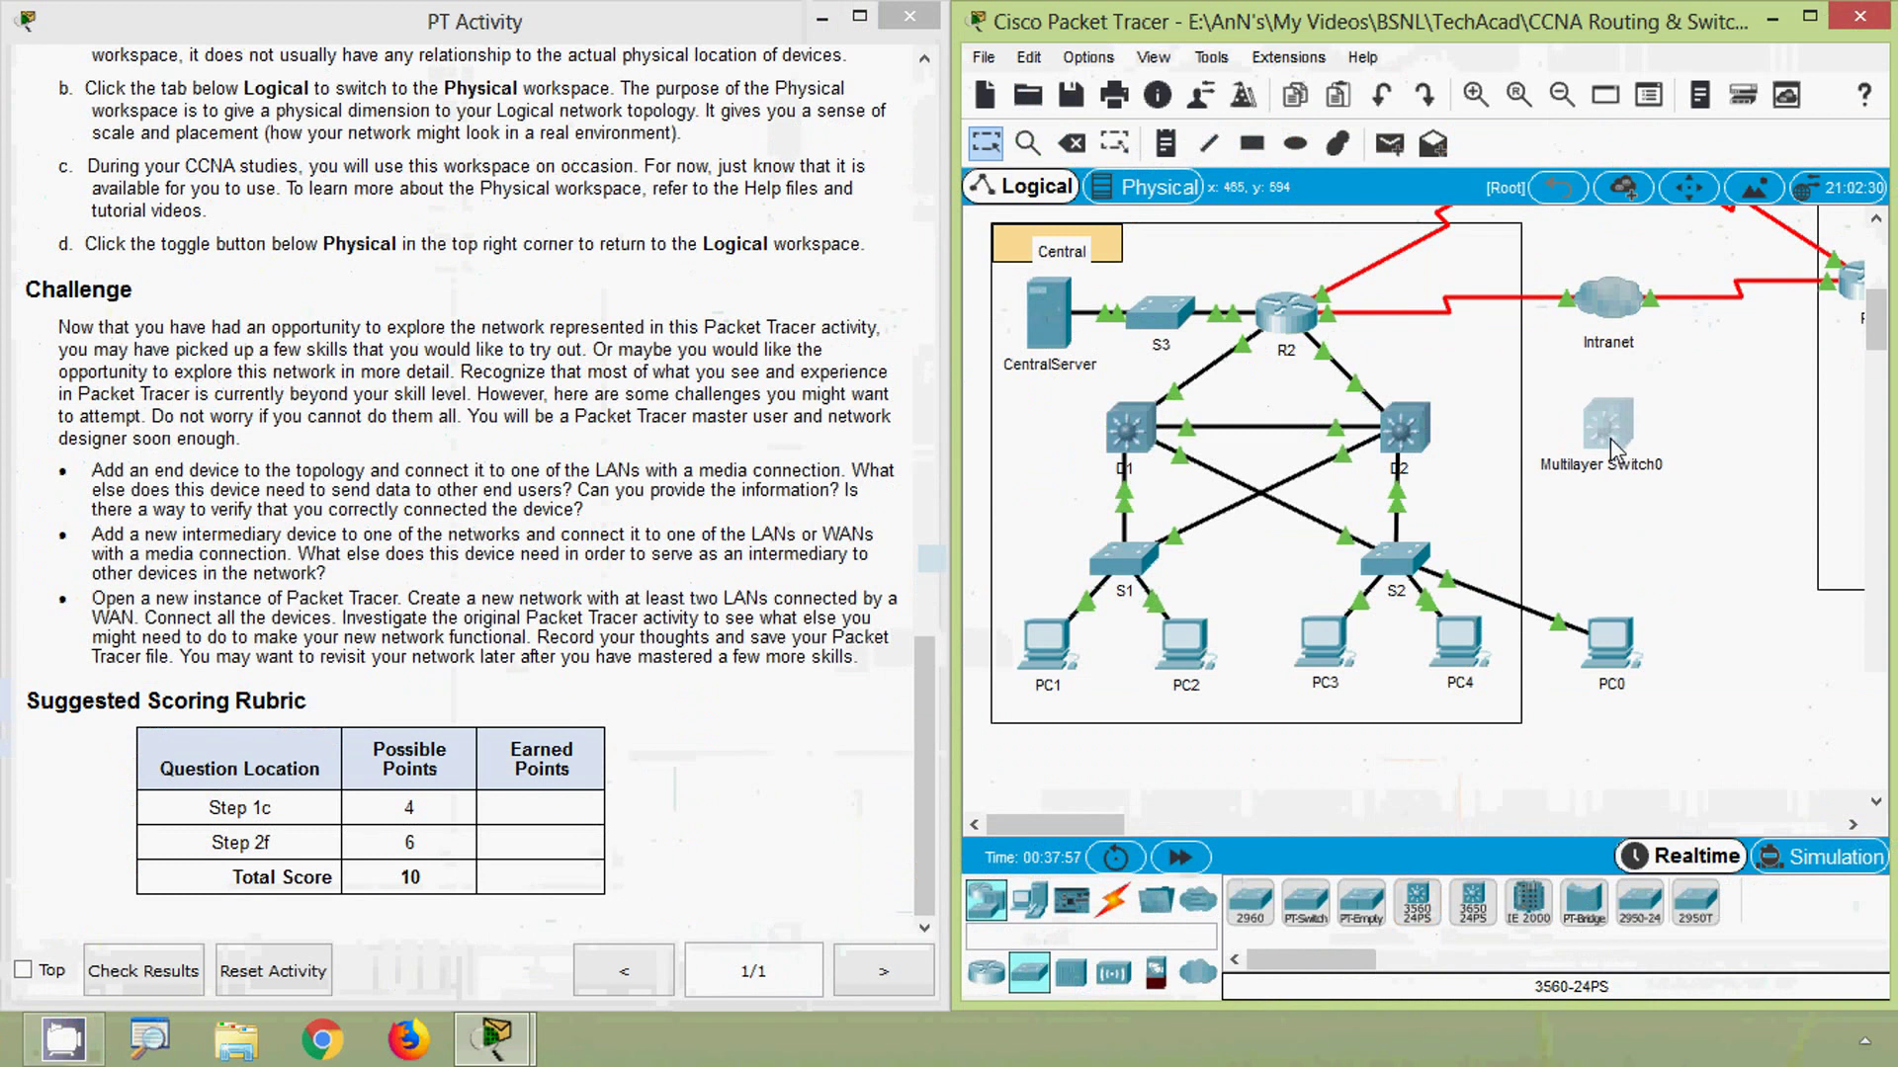
# Connect D2 to FastEthernet0/1 on the new multilayer switch with a copper cross-over cable.
pyautogui.click(1112, 903)
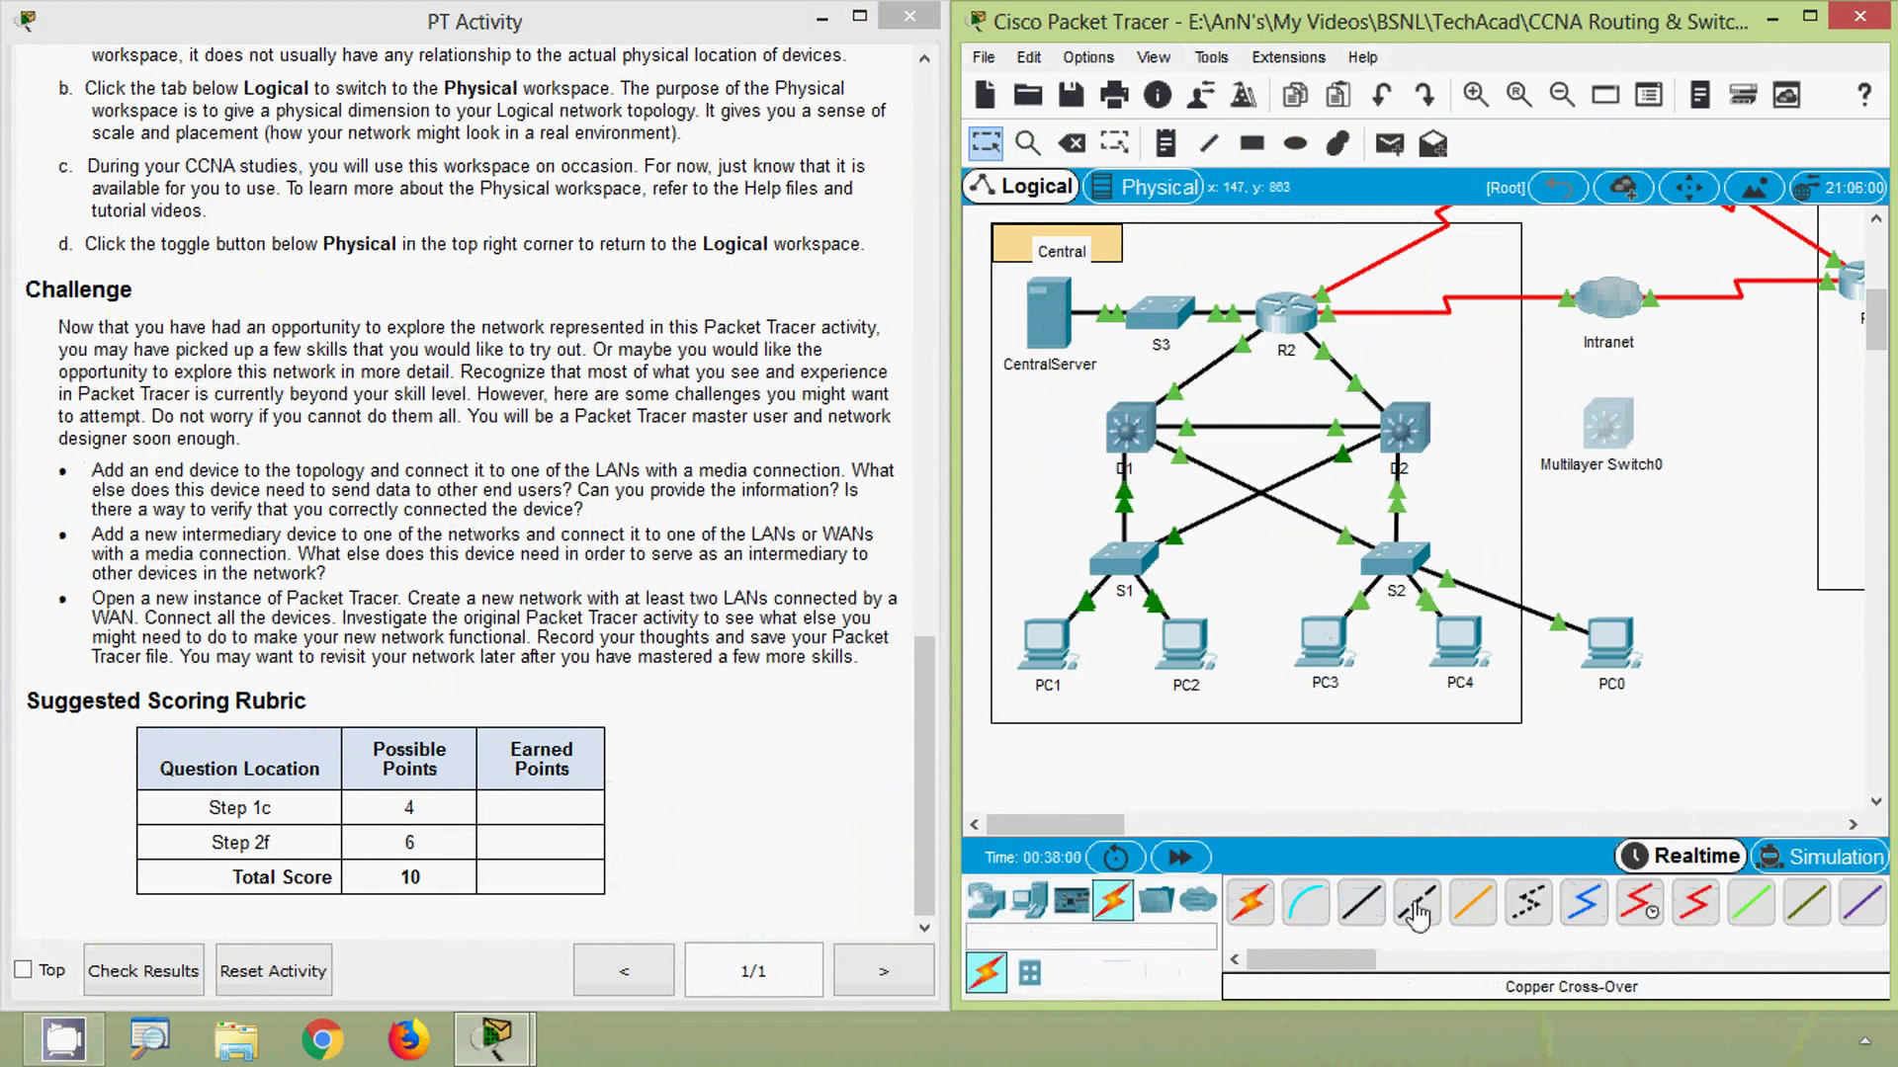
pyautogui.click(1415, 905)
pyautogui.click(1404, 431)
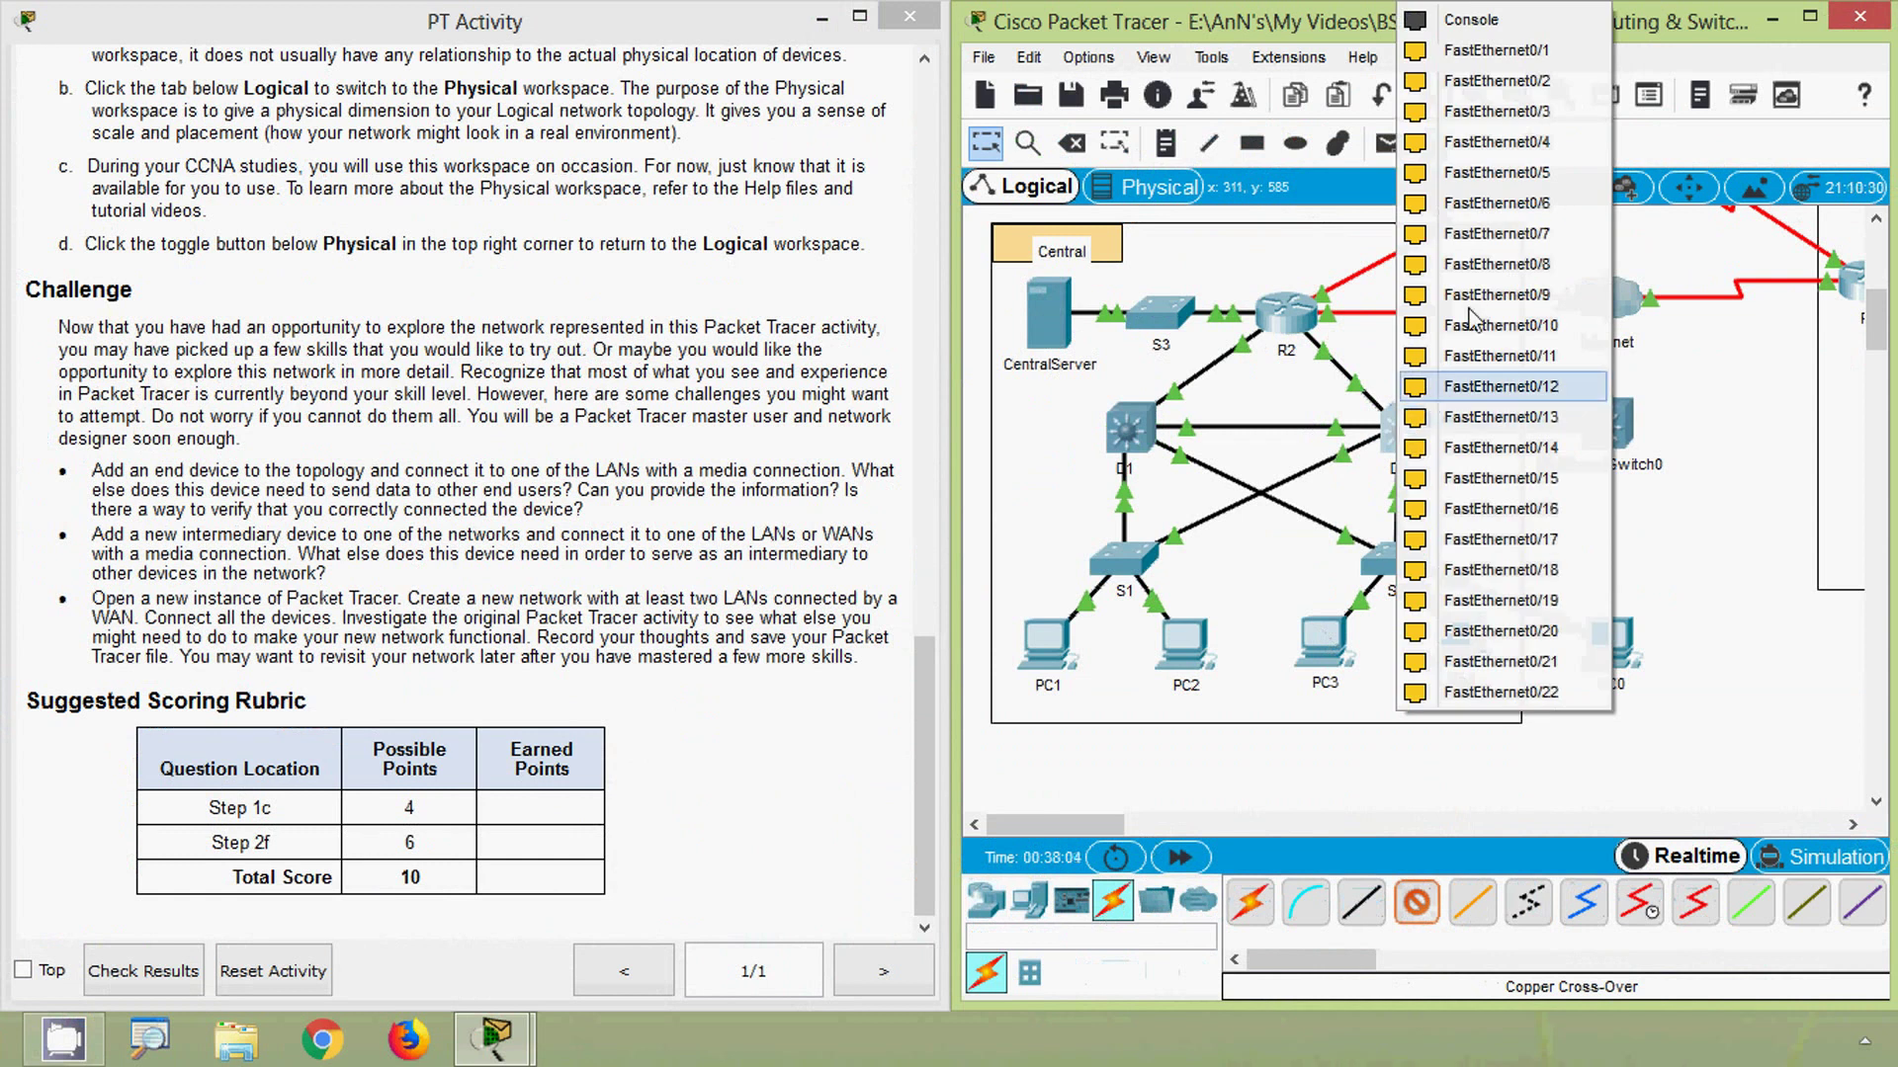
pyautogui.press('Escape')
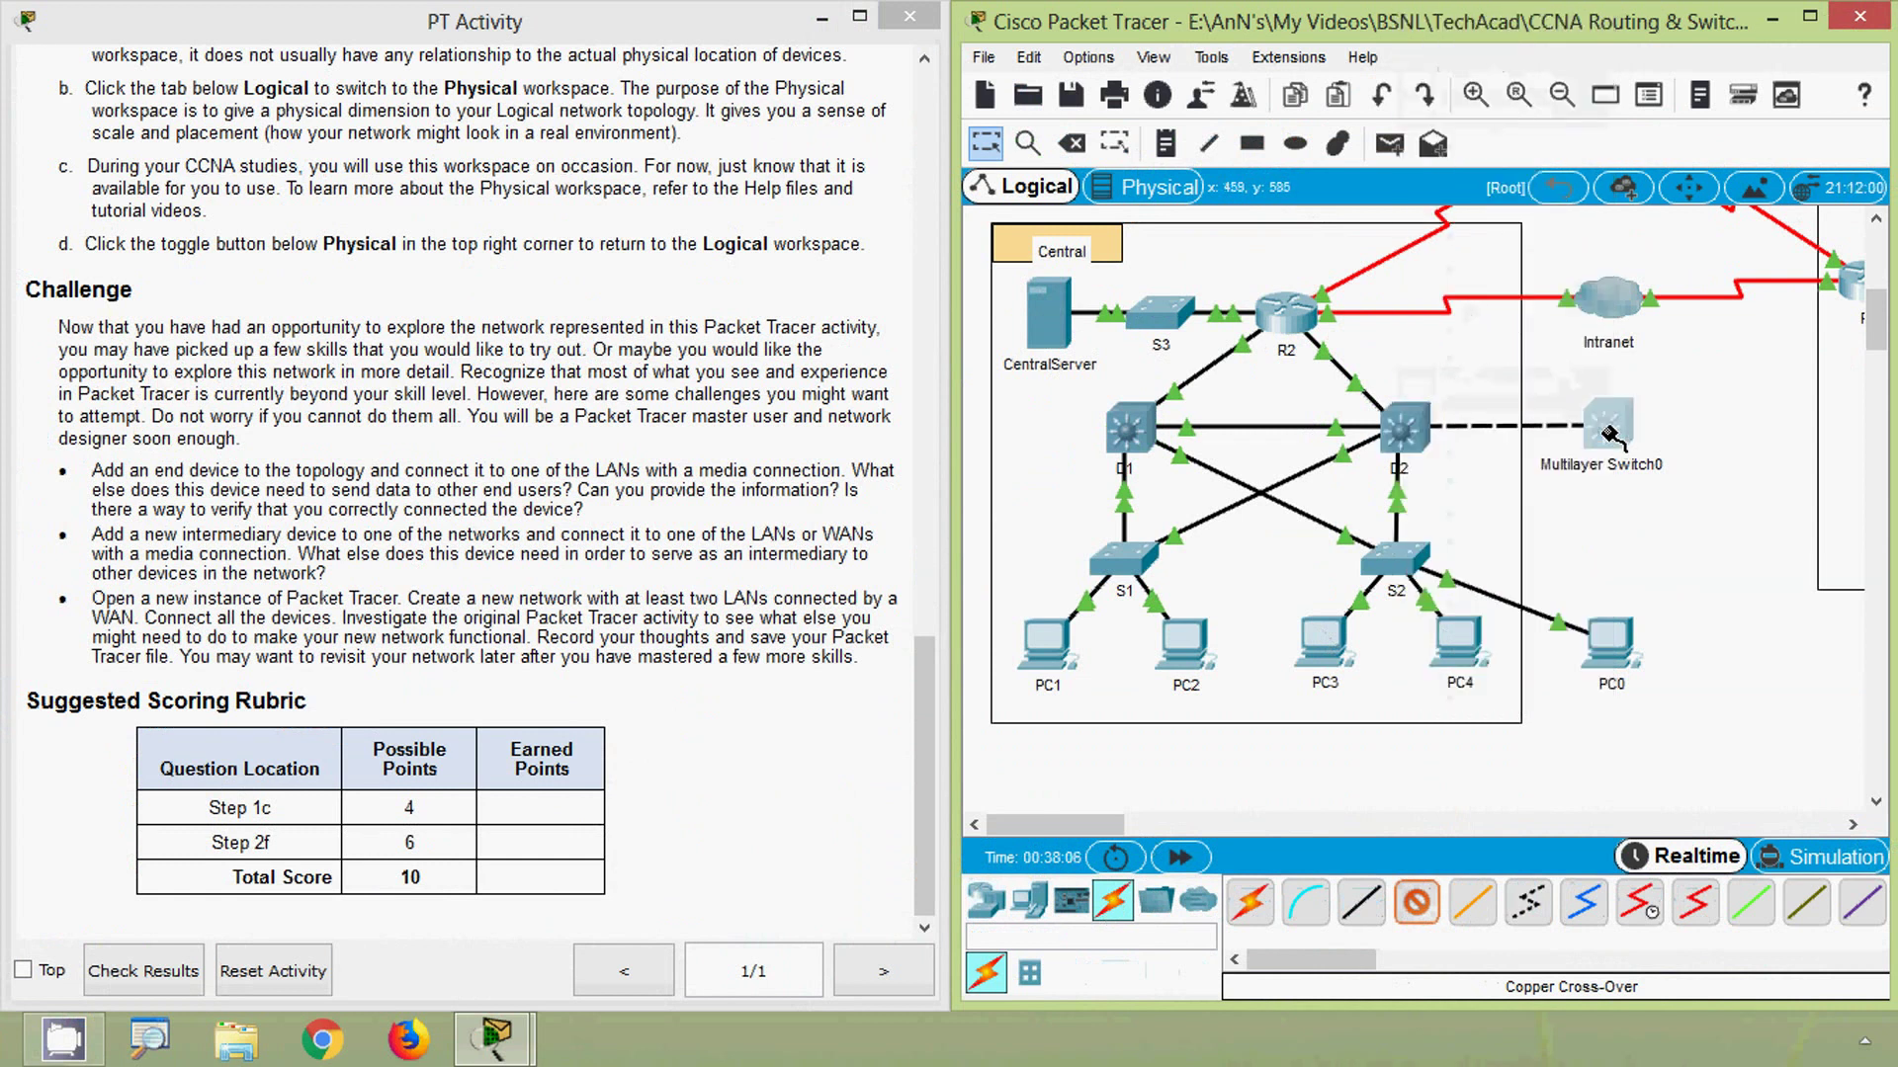
pyautogui.click(1605, 425)
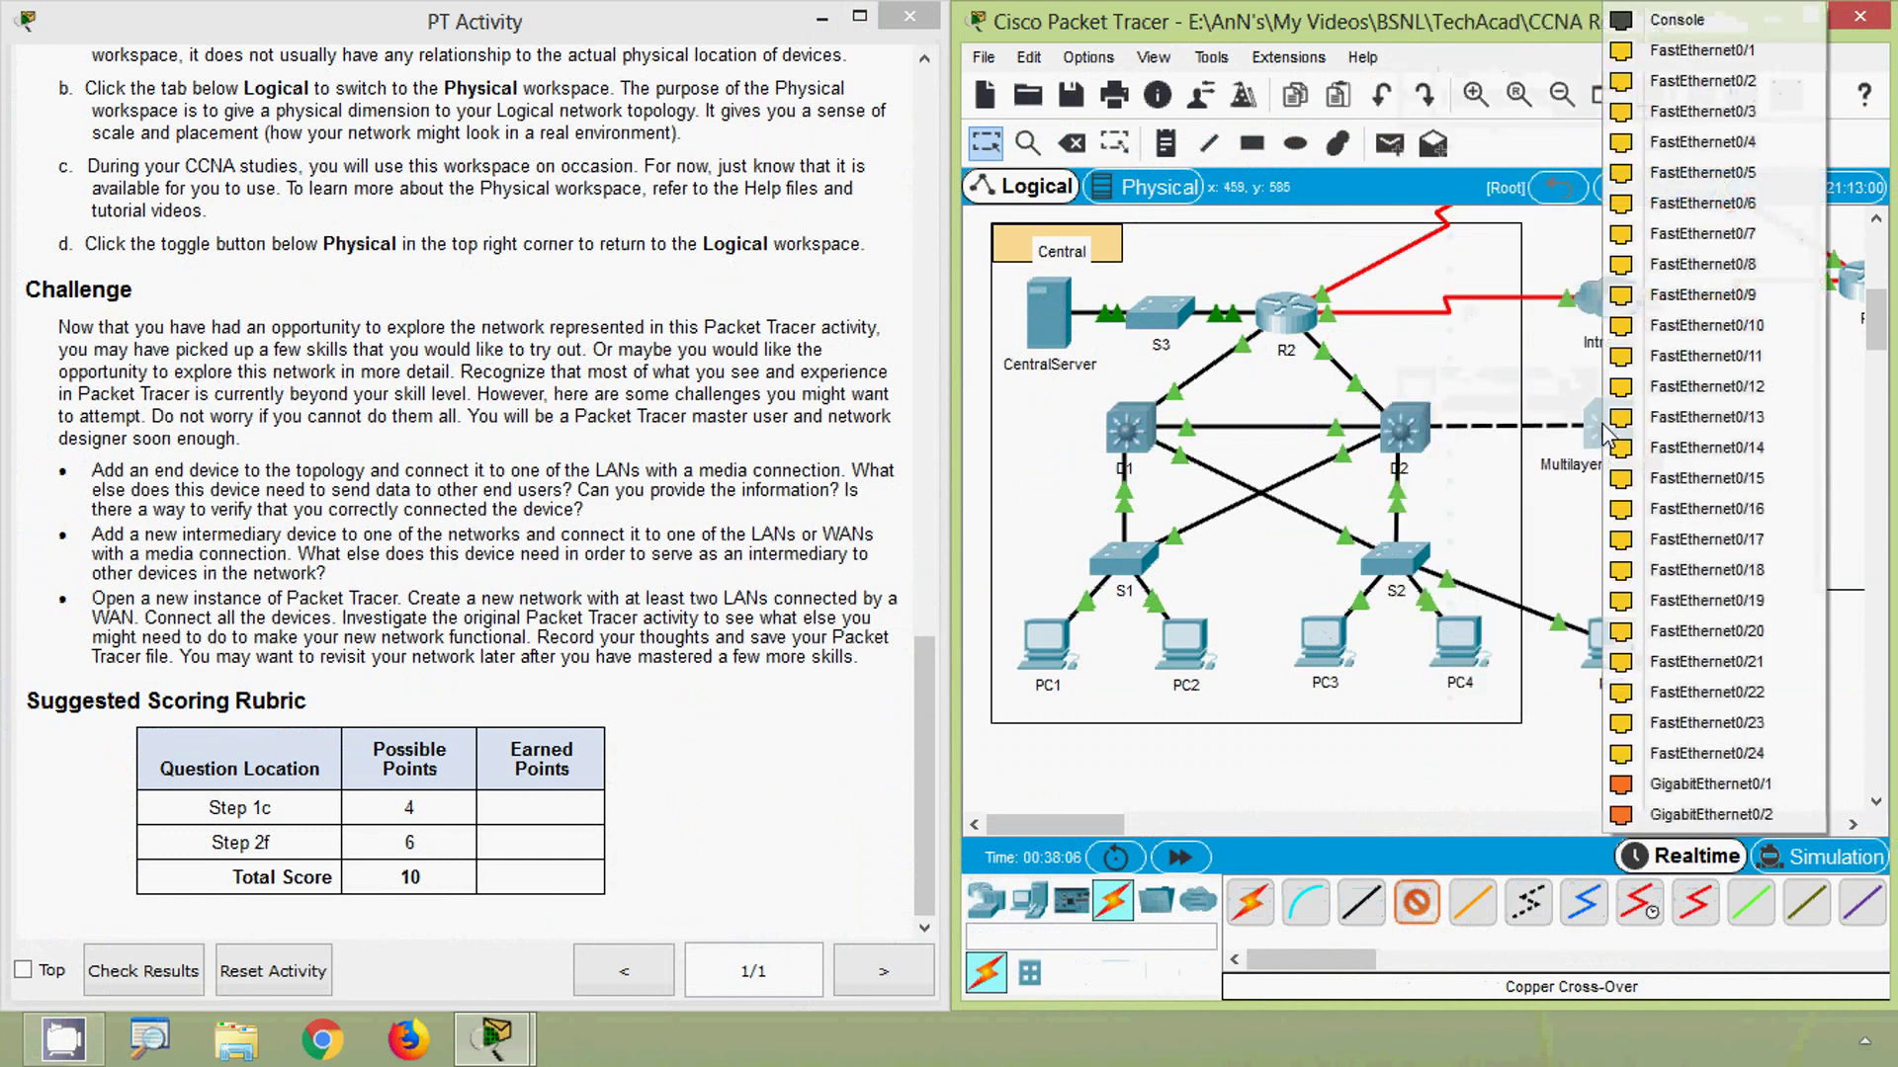
pyautogui.click(1692, 49)
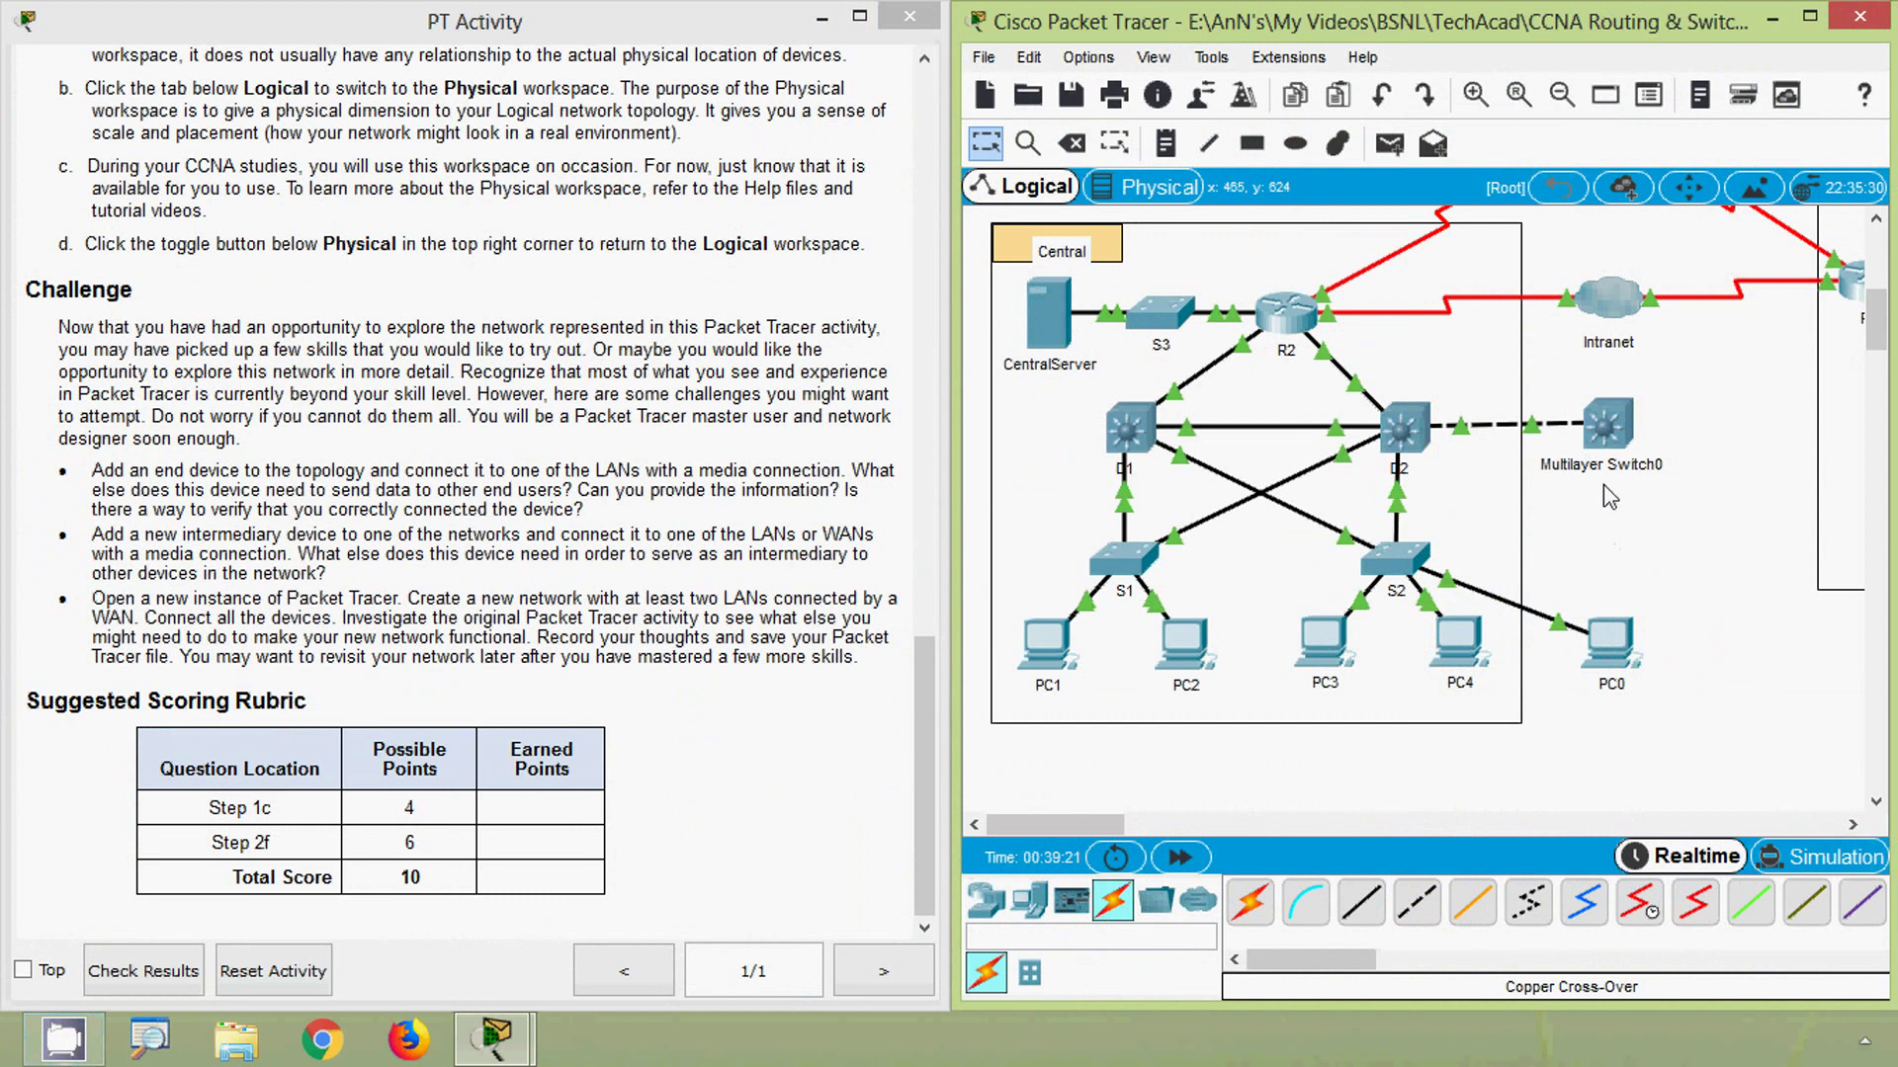
pyautogui.press('alt')
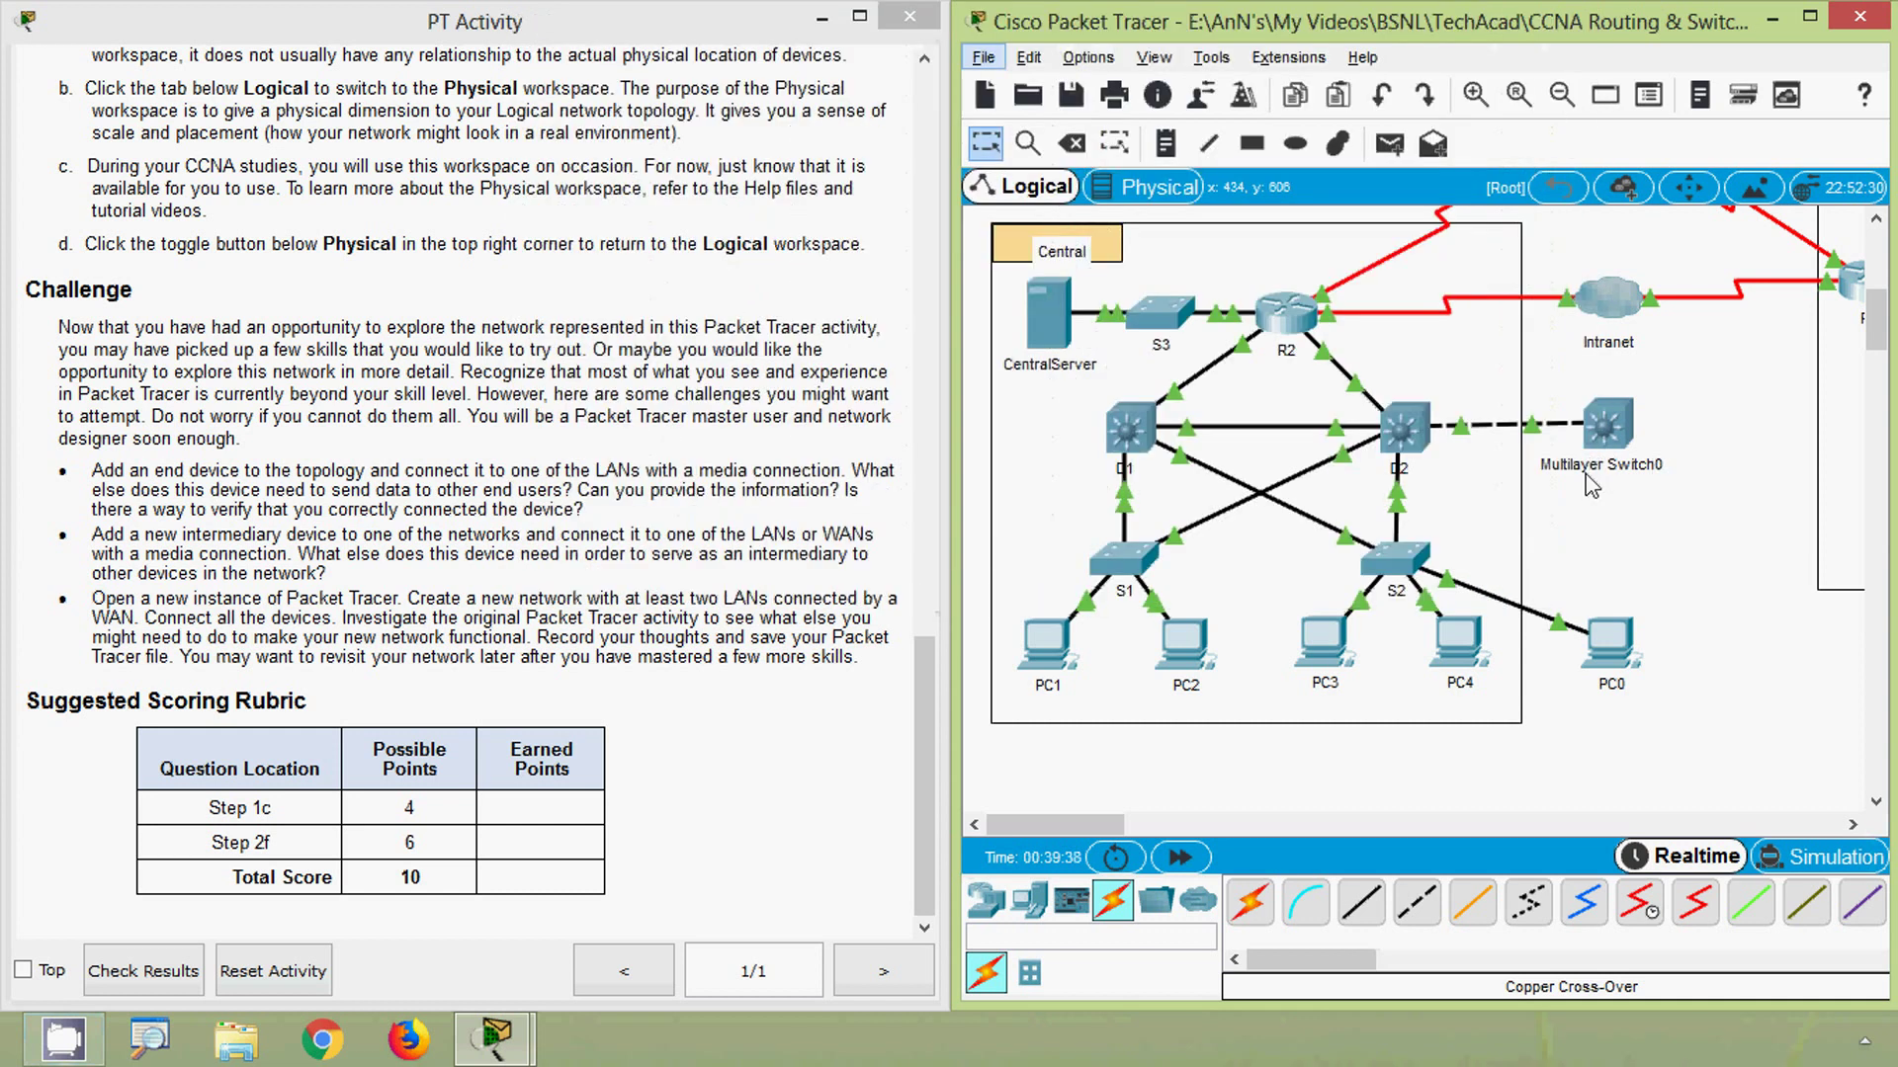
pyautogui.press('alt')
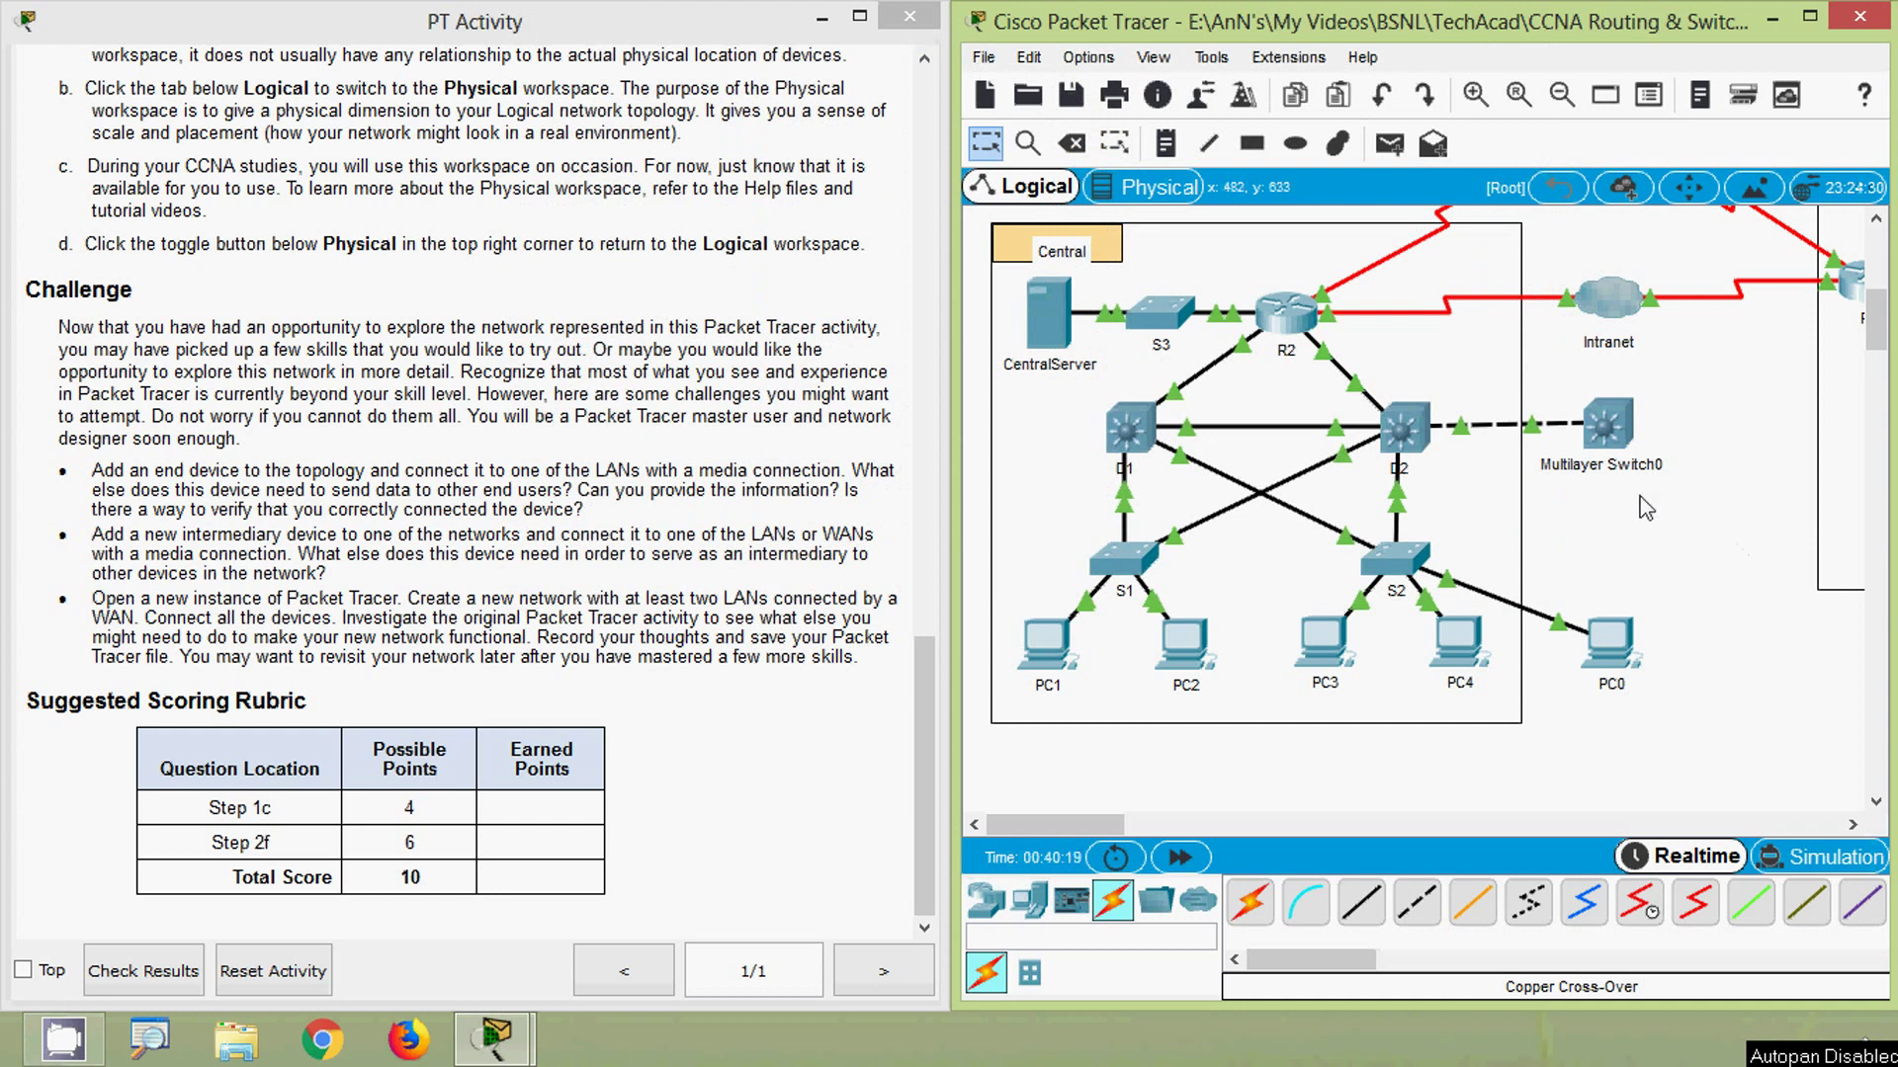
pyautogui.click(210, 632)
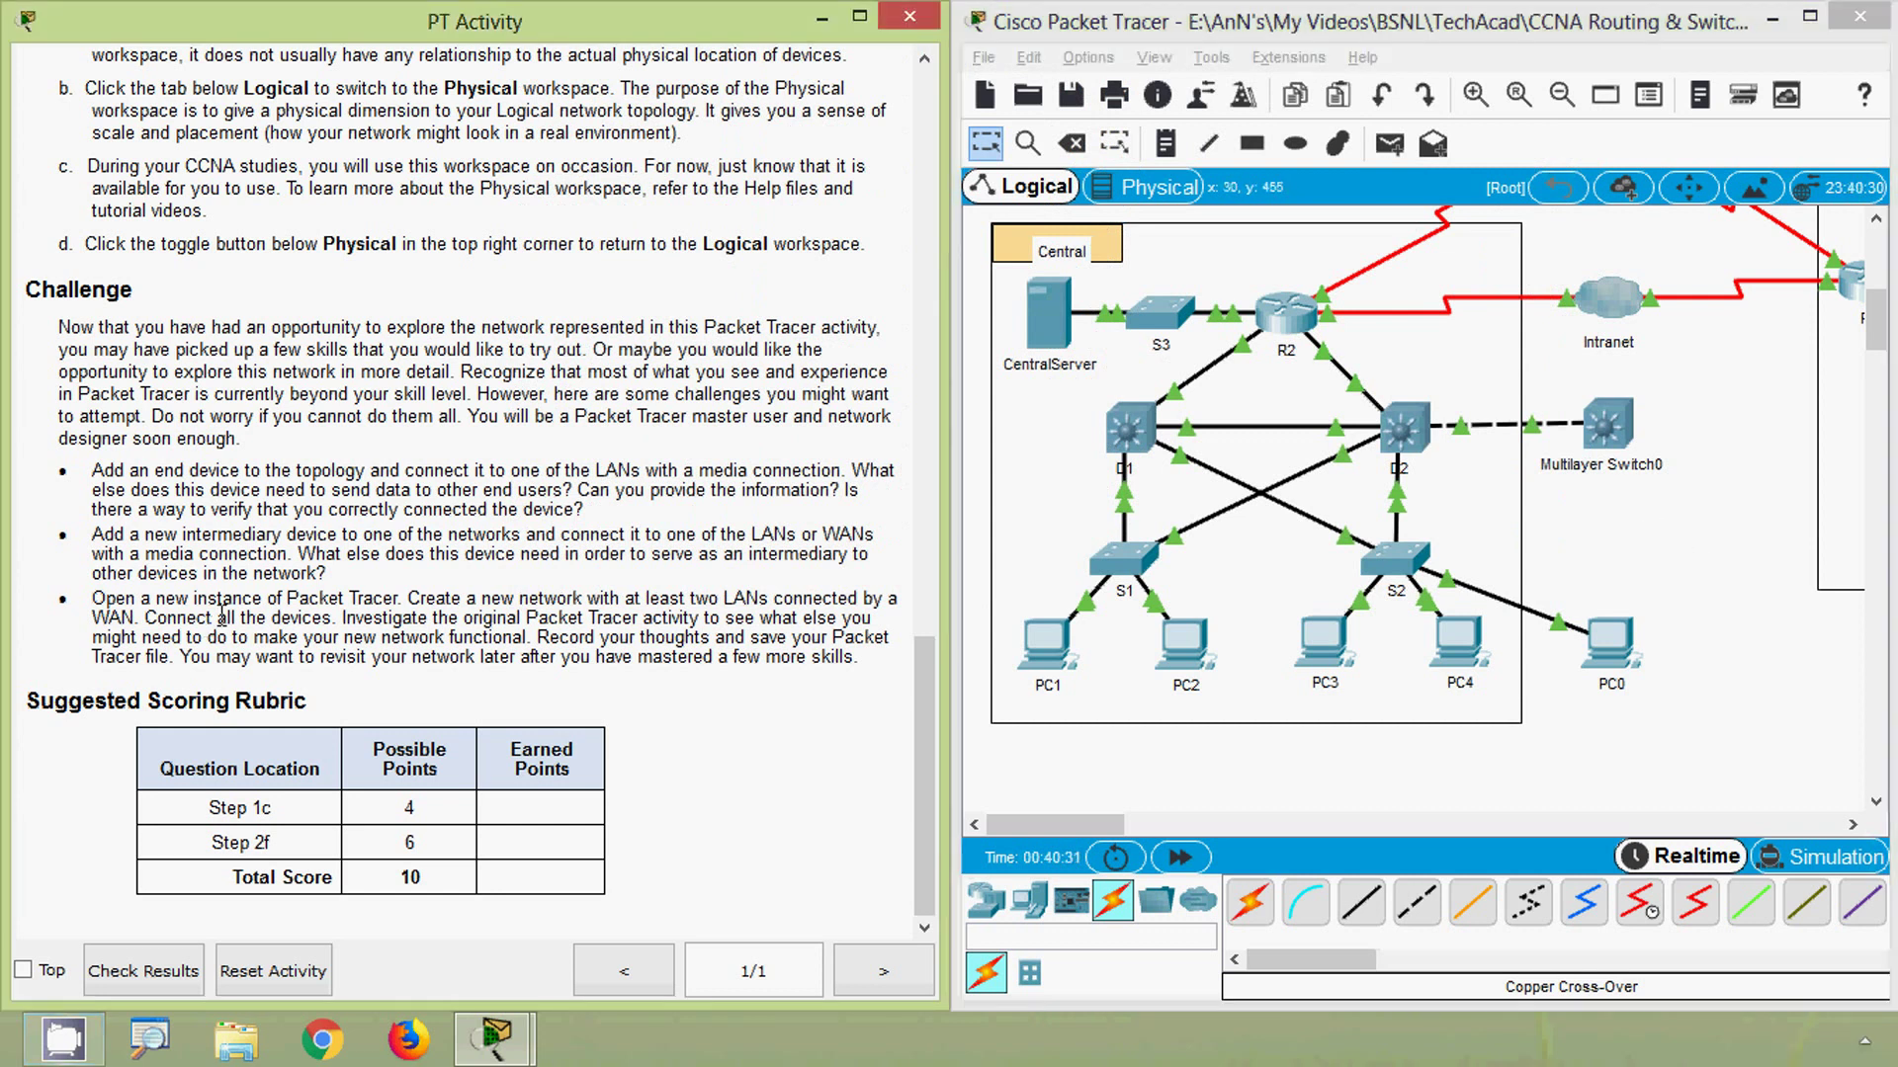